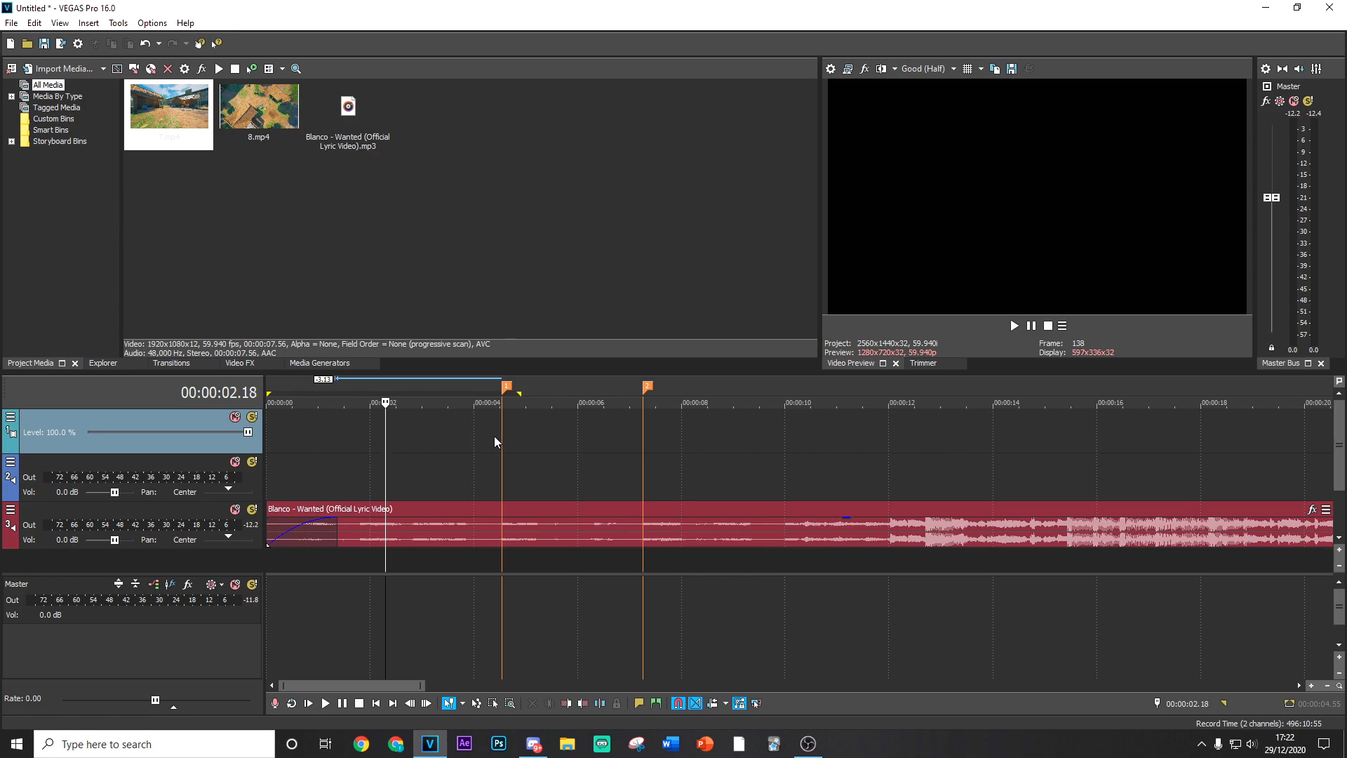
Step: Examine the two timeline markers against the song's waveform to see where the cinematic clips should change
click(500, 453)
click(640, 449)
click(434, 457)
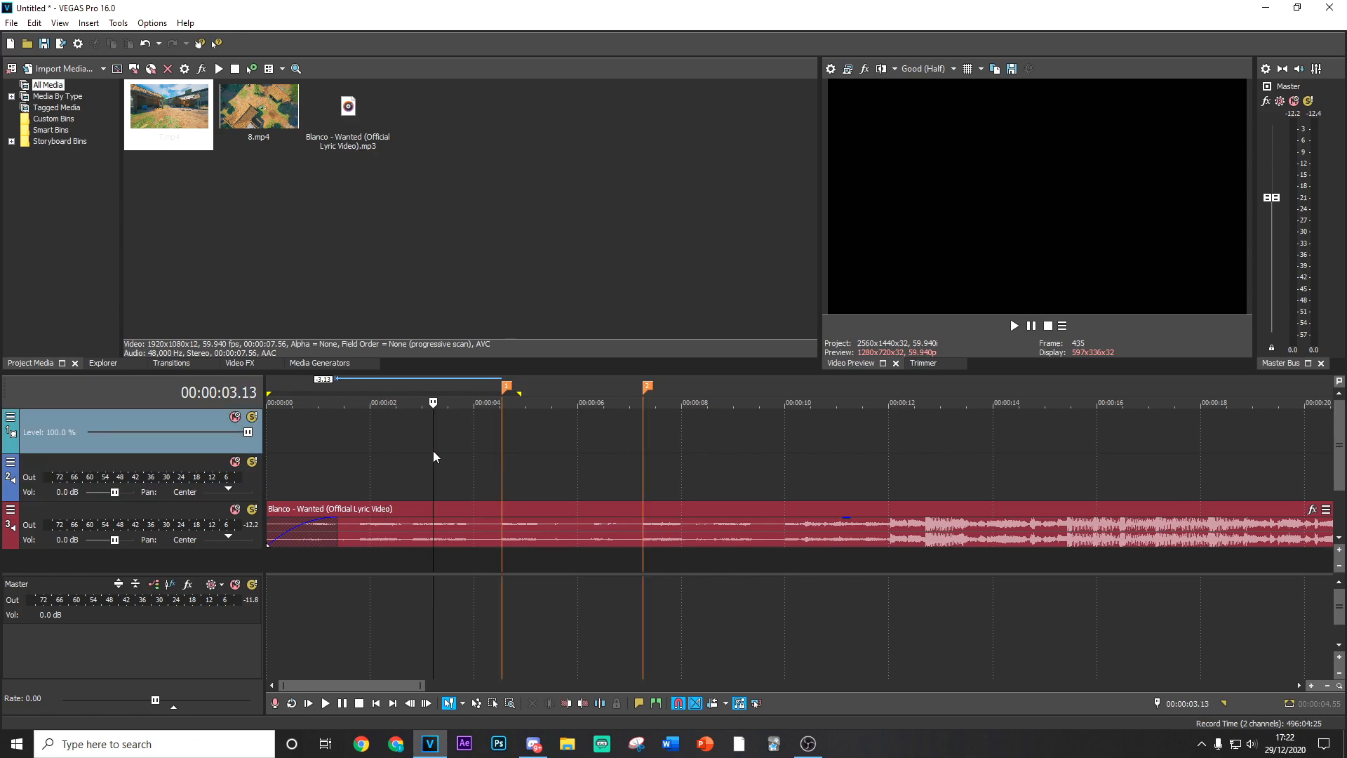
click(502, 448)
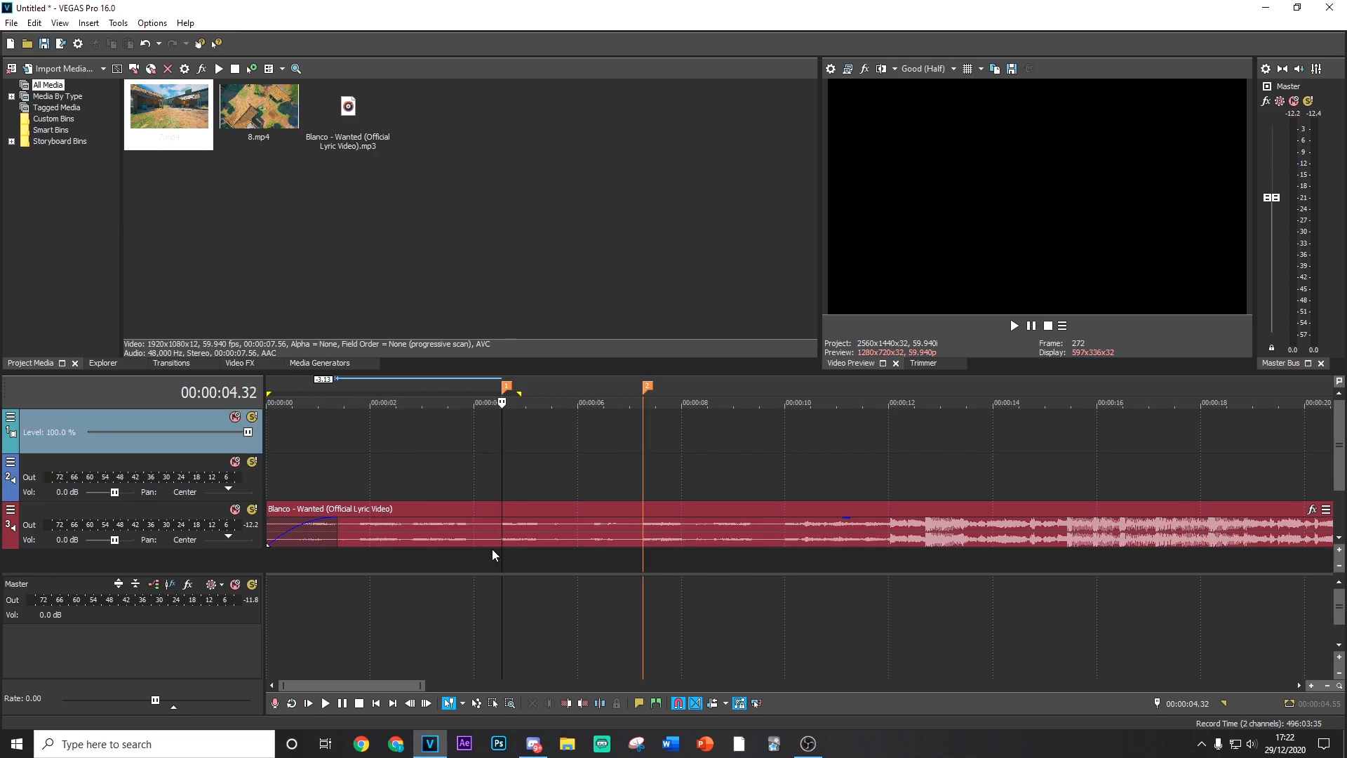
scroll(515, 533, up, 4)
click(952, 545)
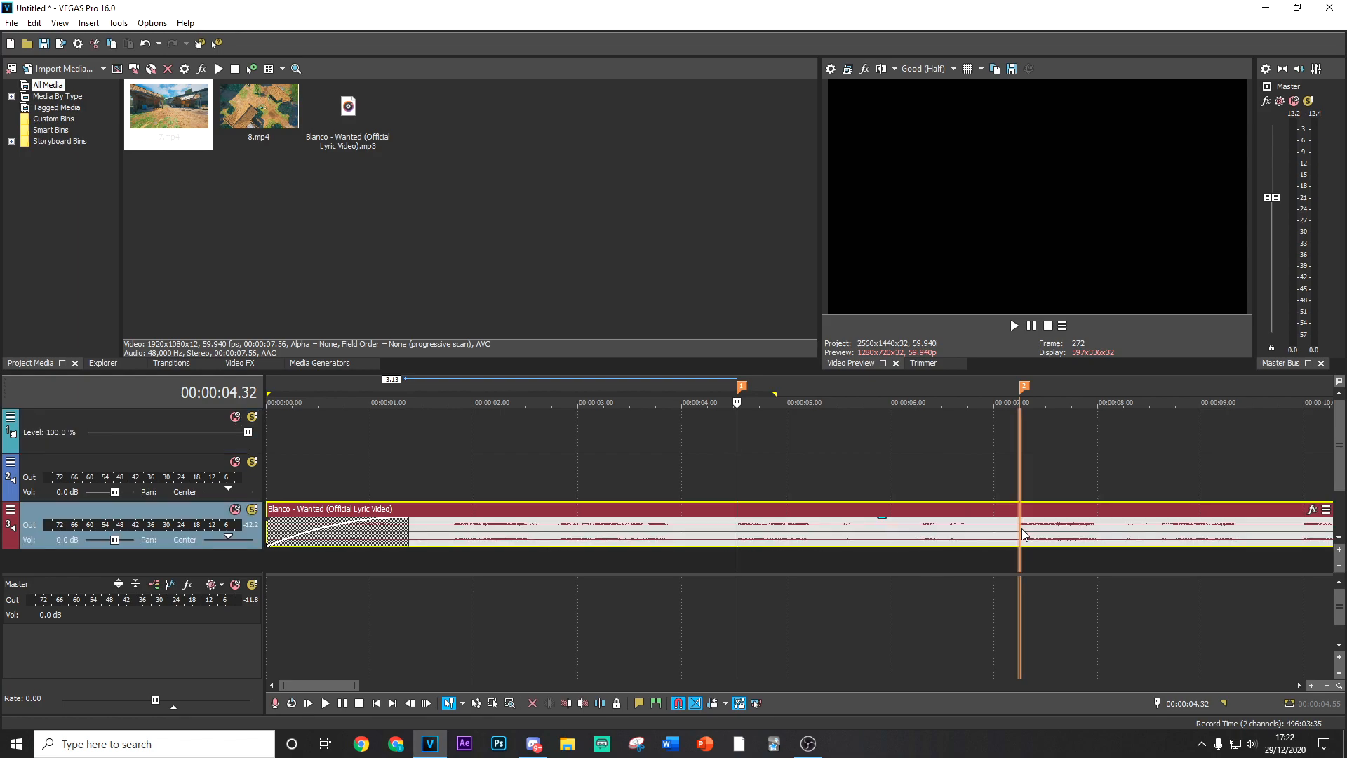
key(2)
key(1)
scroll(685, 538, down, 4)
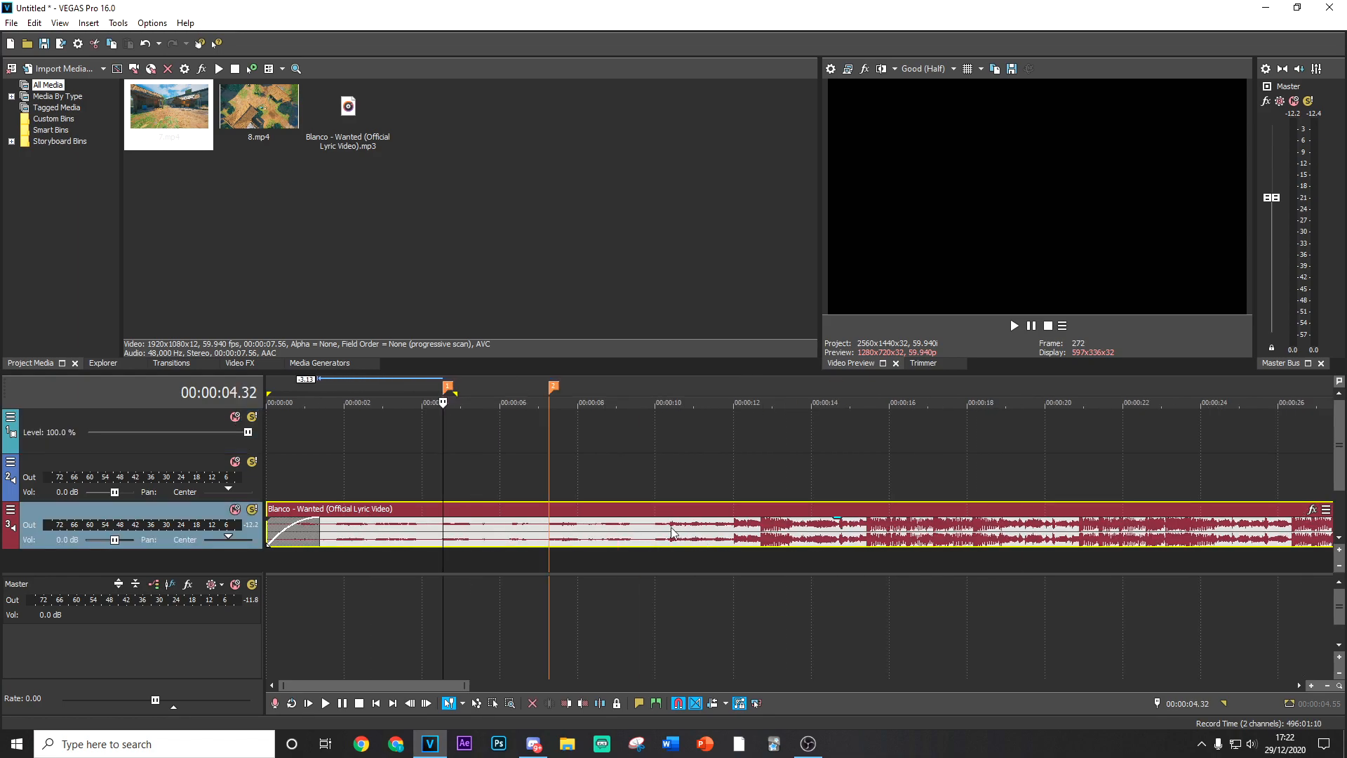
click(351, 447)
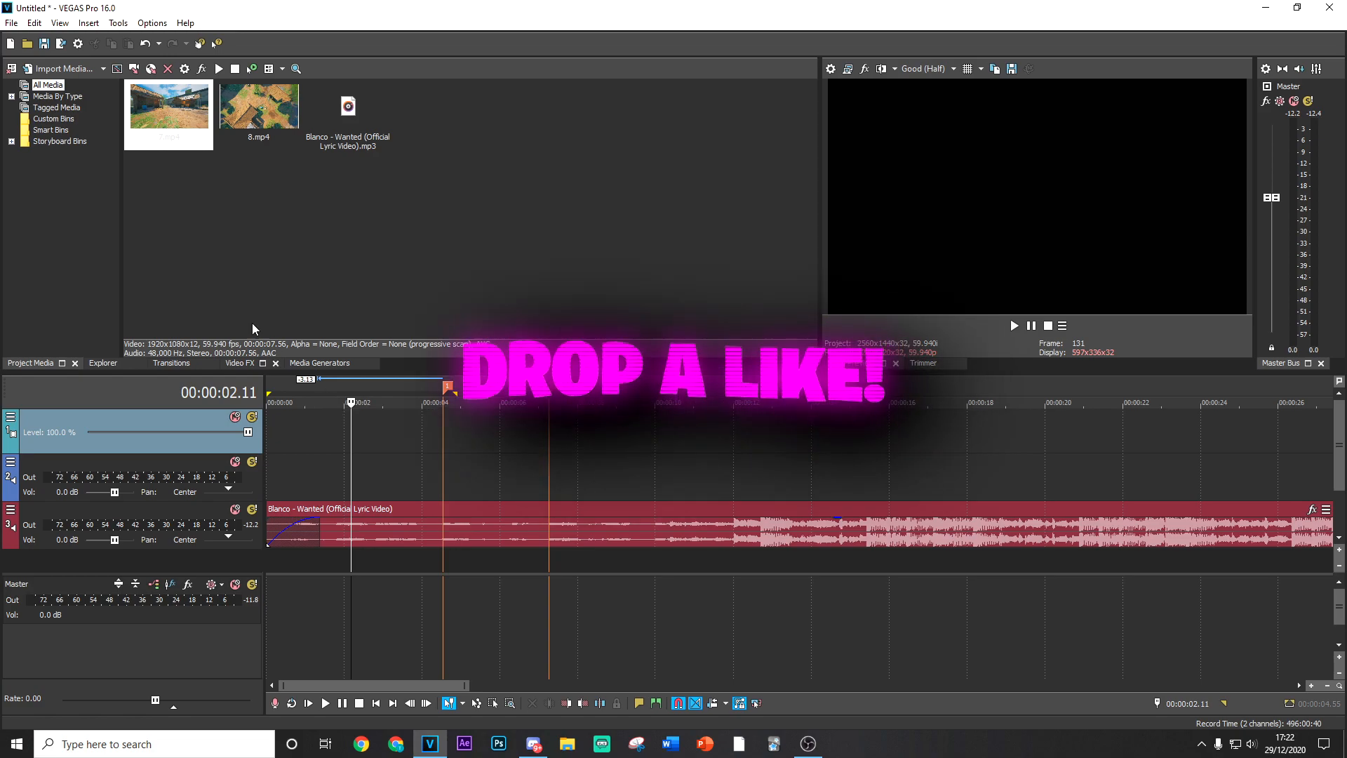
Step: Place 7.mp4 on the video track above the song and add a velocity envelope to it
drag(169, 105, 323, 444)
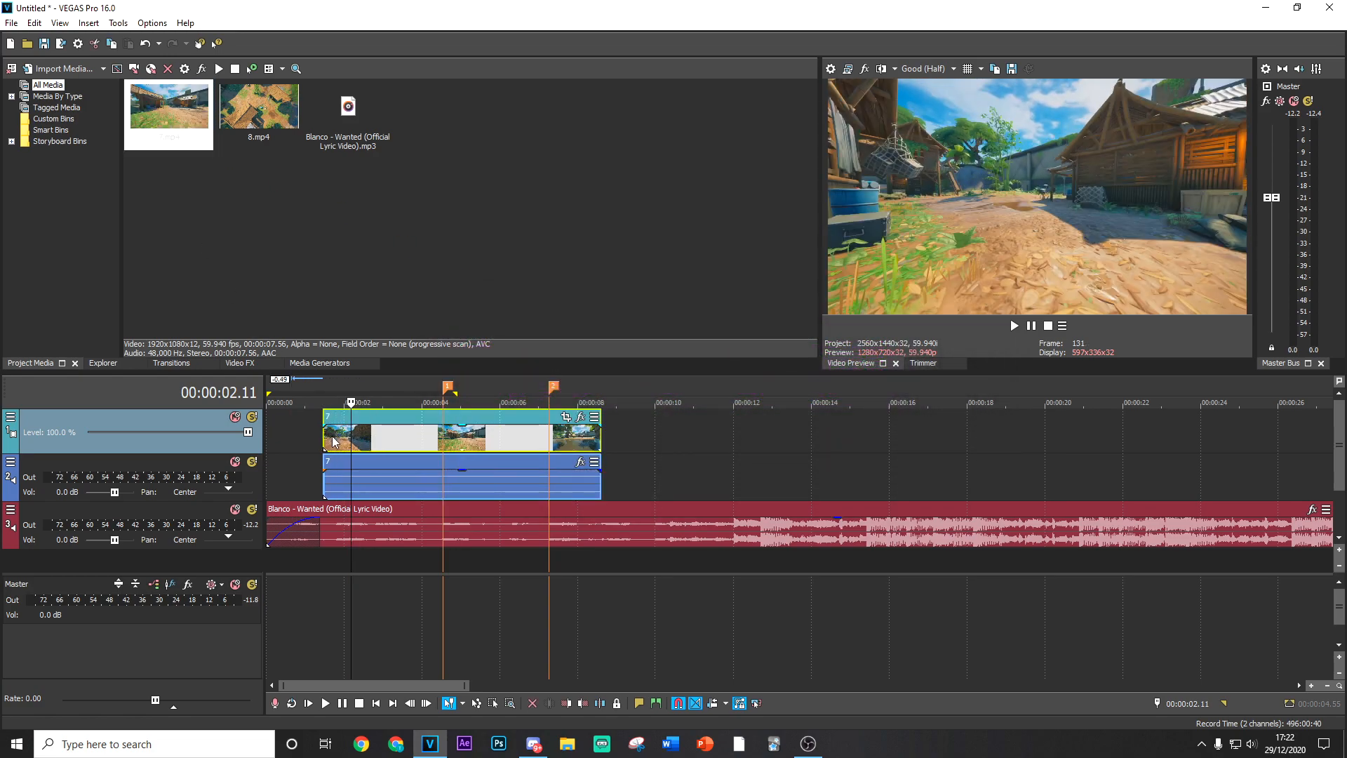
right_click(386, 438)
mouse_move(500, 581)
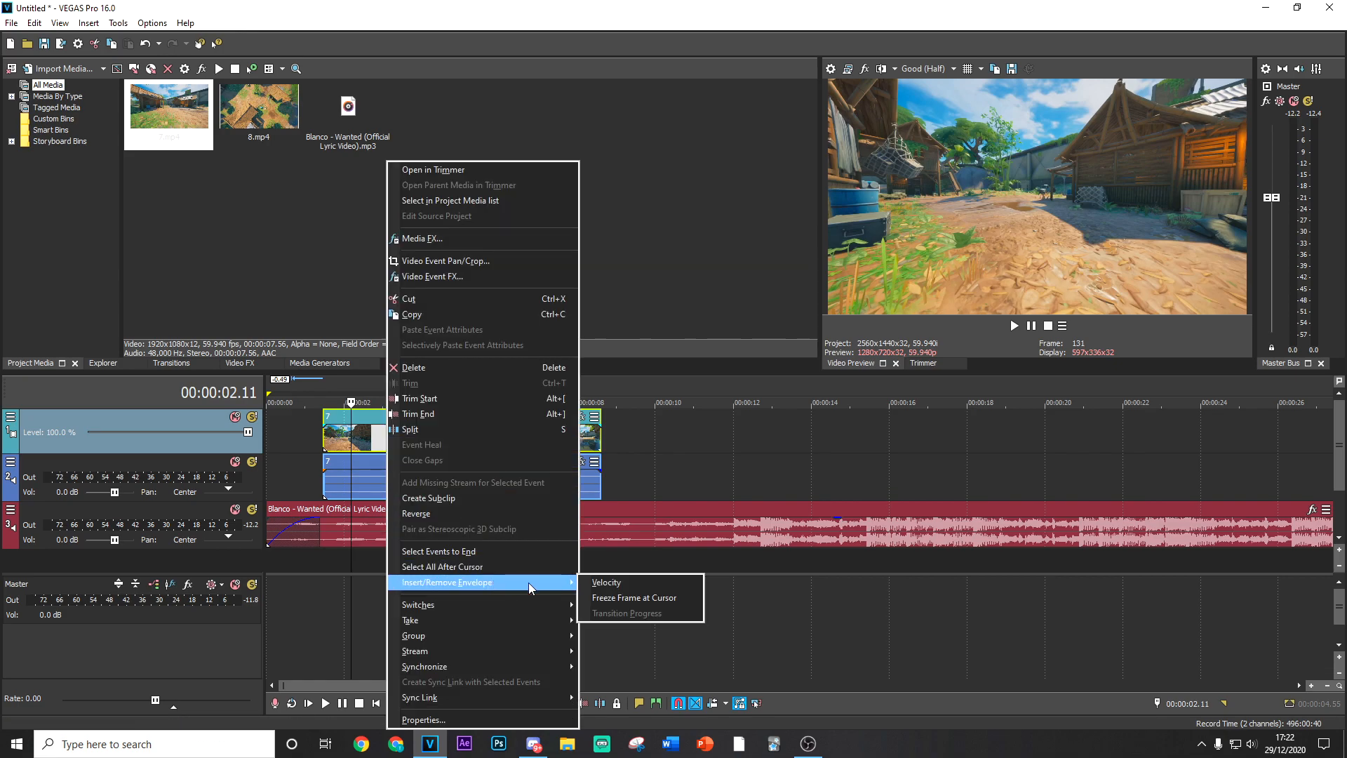
click(607, 582)
Step: Set the start point of clip 7's velocity envelope to 200% forward velocity
scroll(494, 538, up, 3)
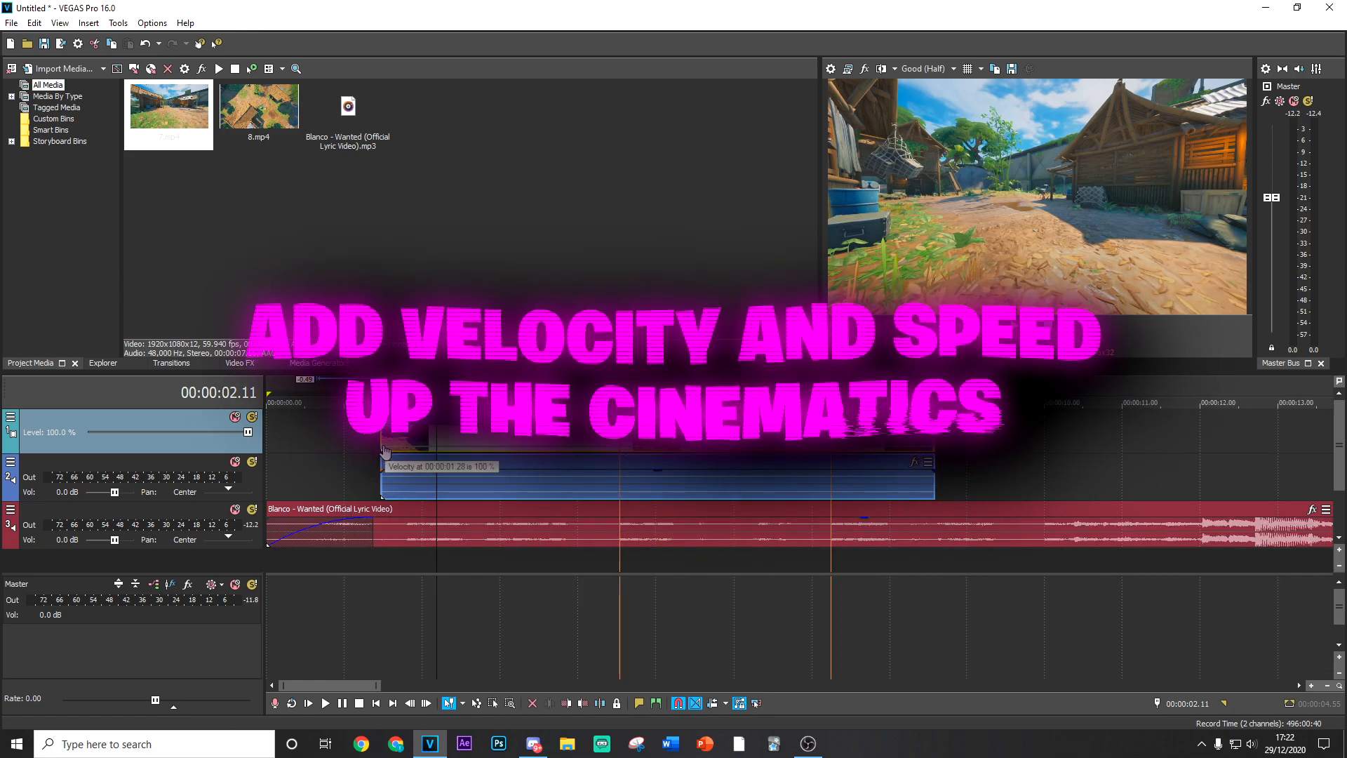
right_click(385, 451)
click(460, 146)
Step: Trim and position clip 7 to run from 00:00:01.09 to the first marker, with a short fade-in at its start
scroll(602, 442, down, 3)
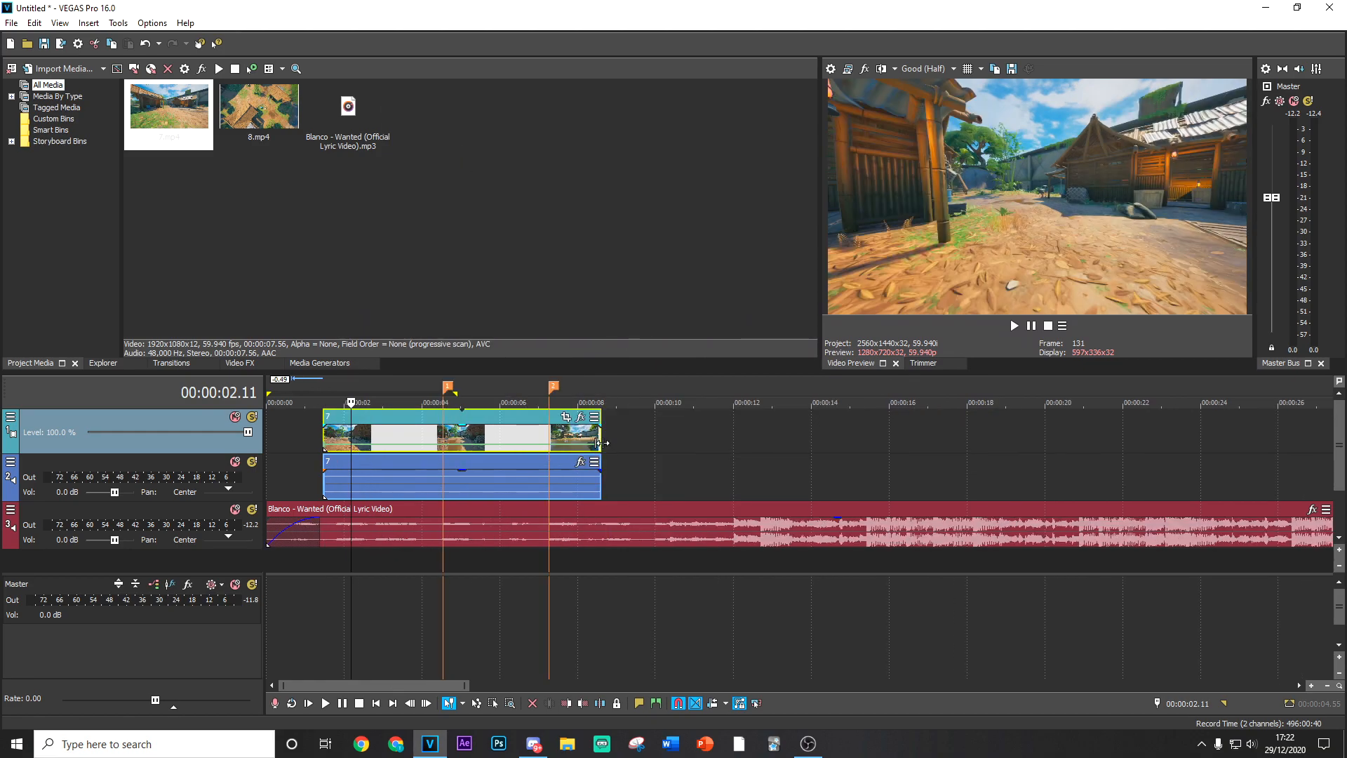
drag(600, 437, 461, 437)
drag(324, 436, 330, 425)
click(315, 432)
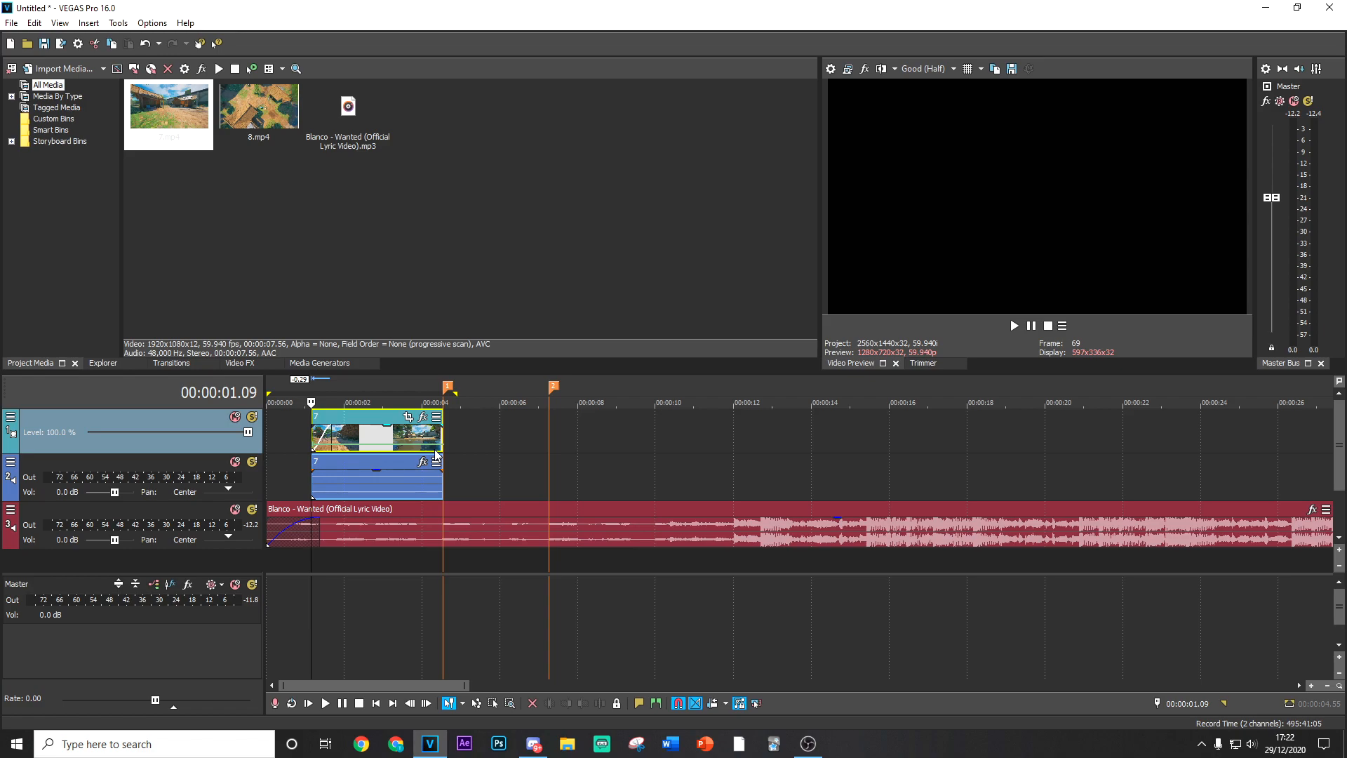
click(440, 449)
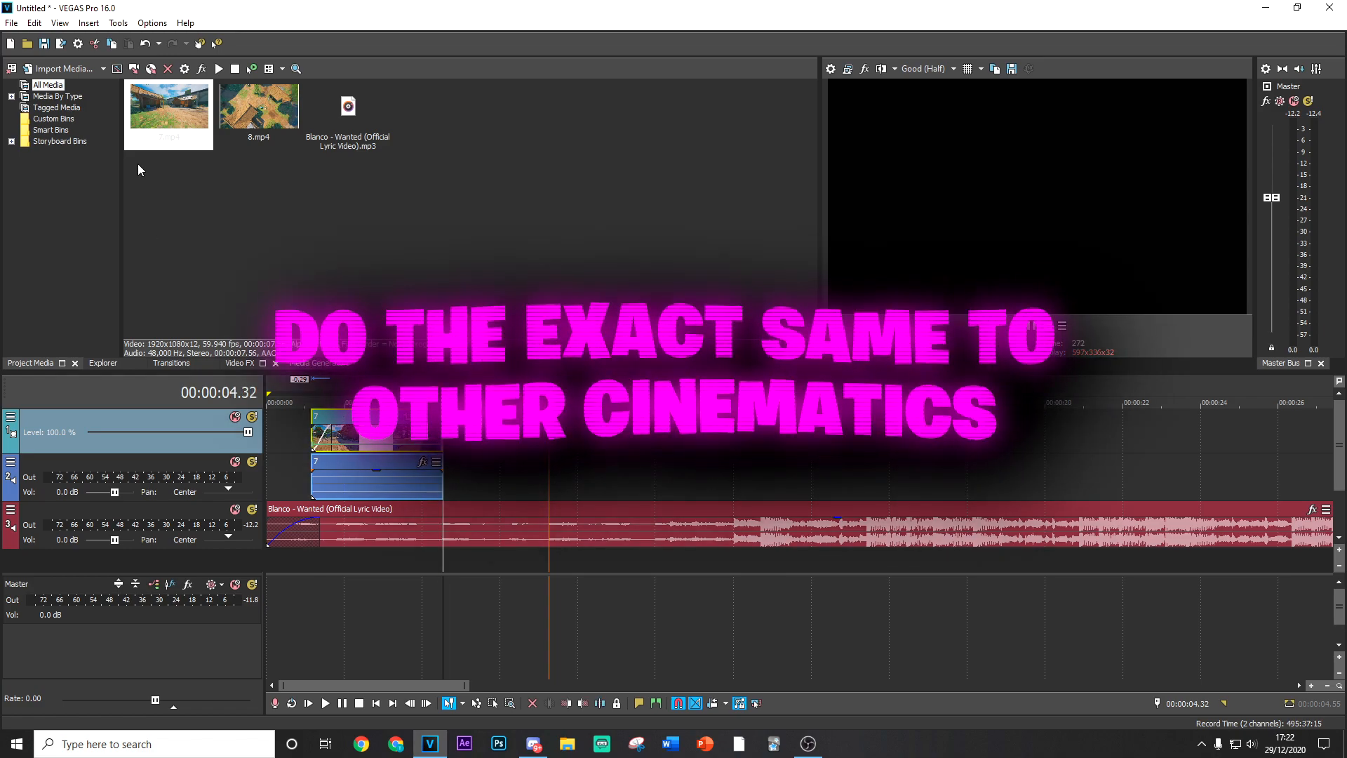
Step: Place 8.mp4 after clip 7 on the video track and add a velocity envelope to it
drag(258, 112, 500, 417)
right_click(519, 452)
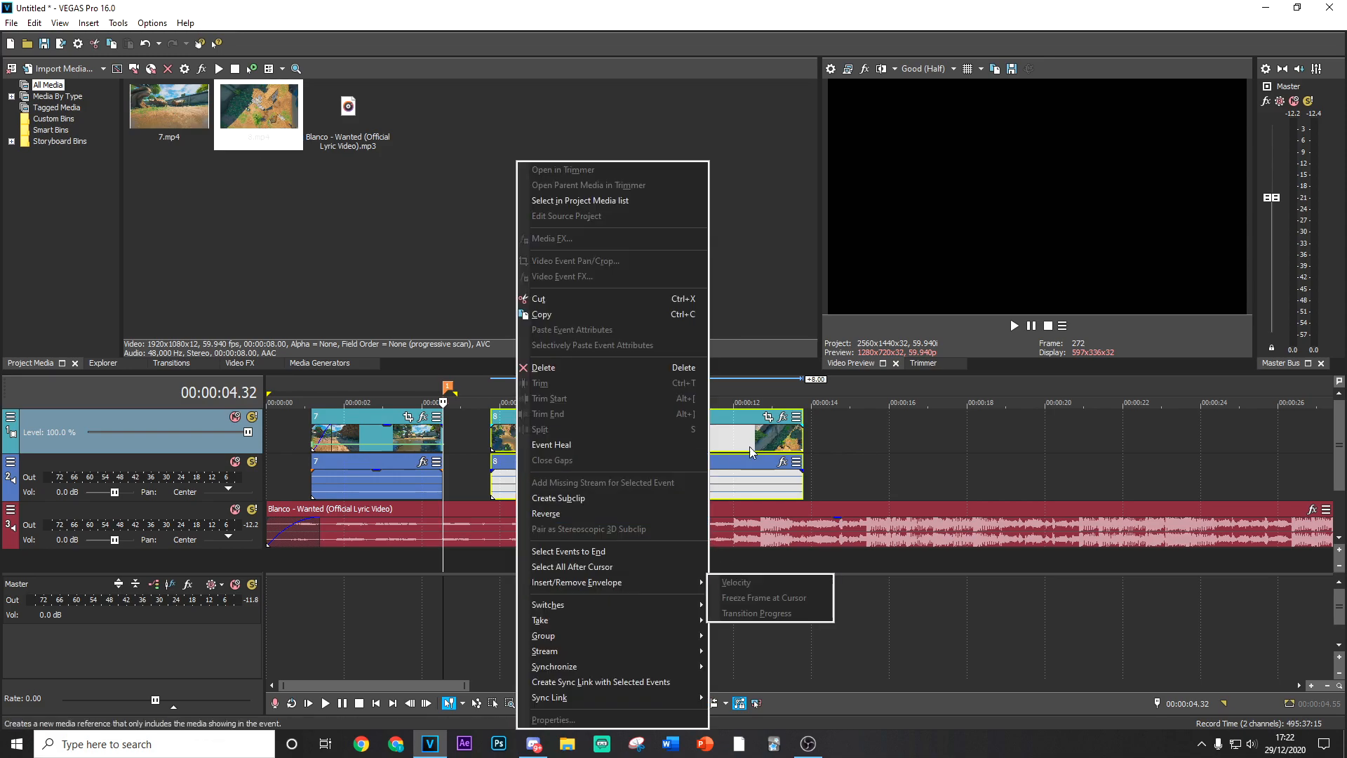
click(750, 446)
right_click(528, 448)
mouse_move(640, 582)
click(754, 582)
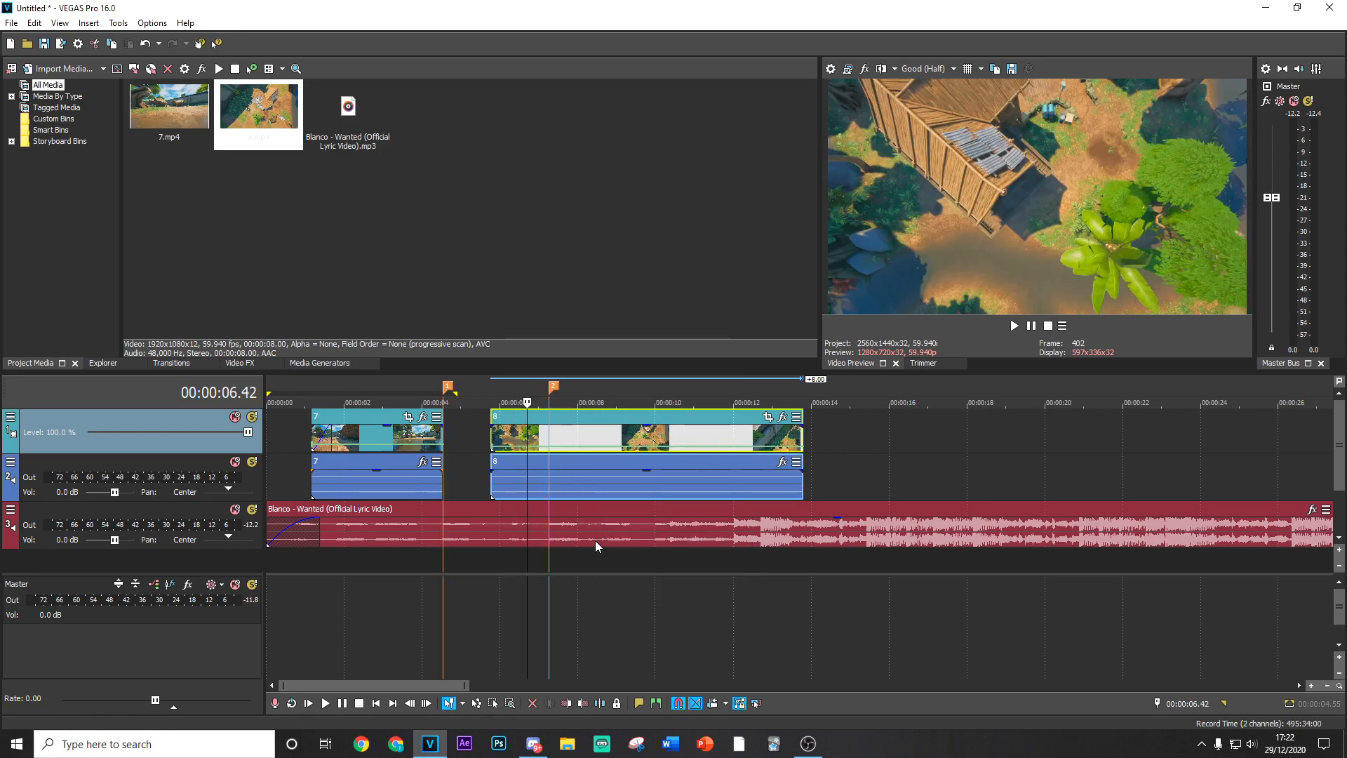
Step: Set the start point of clip 8's velocity envelope to 200% forward velocity
scroll(533, 484, up, 4)
right_click(648, 449)
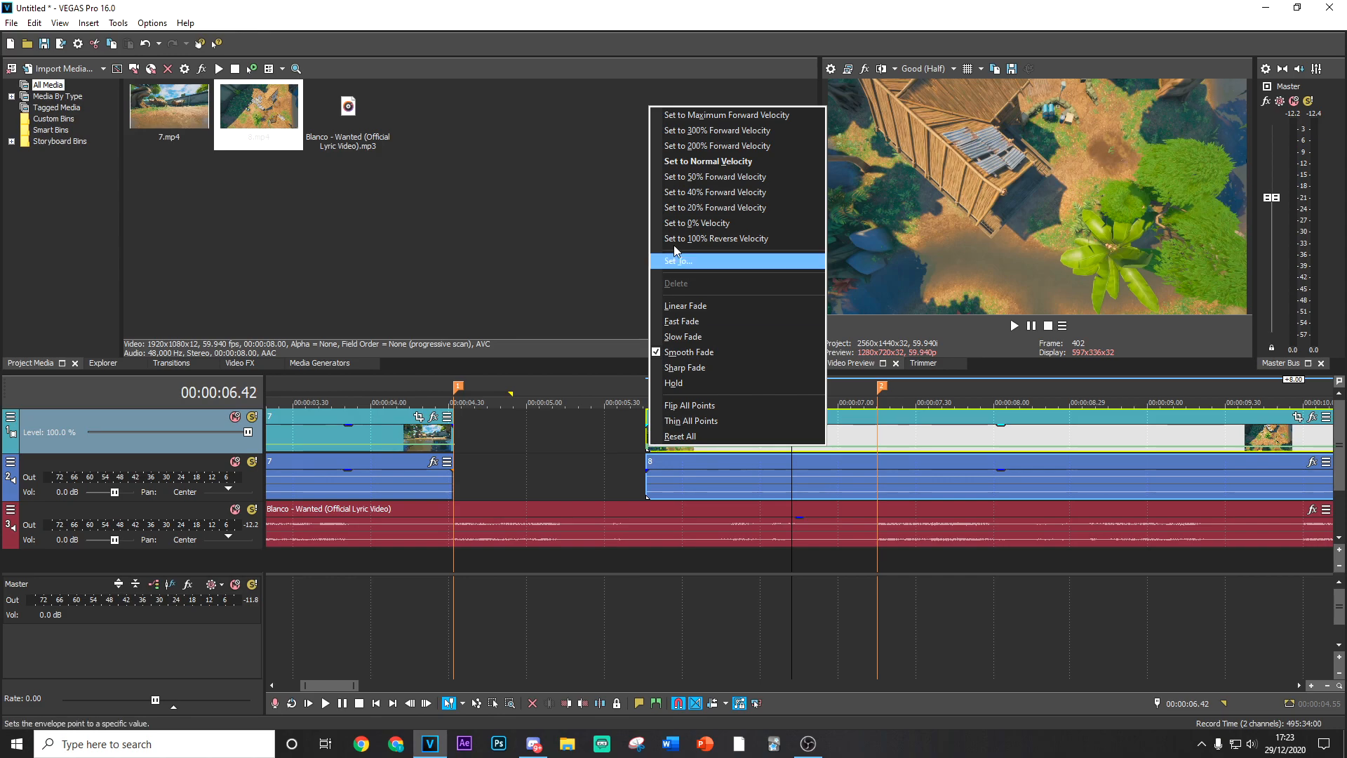
click(694, 145)
Step: Move clip 8 directly against the end of clip 7 at the first marker and trim its end to the second marker
scroll(742, 444, down, 2)
drag(714, 435, 645, 461)
scroll(771, 449, down, 2)
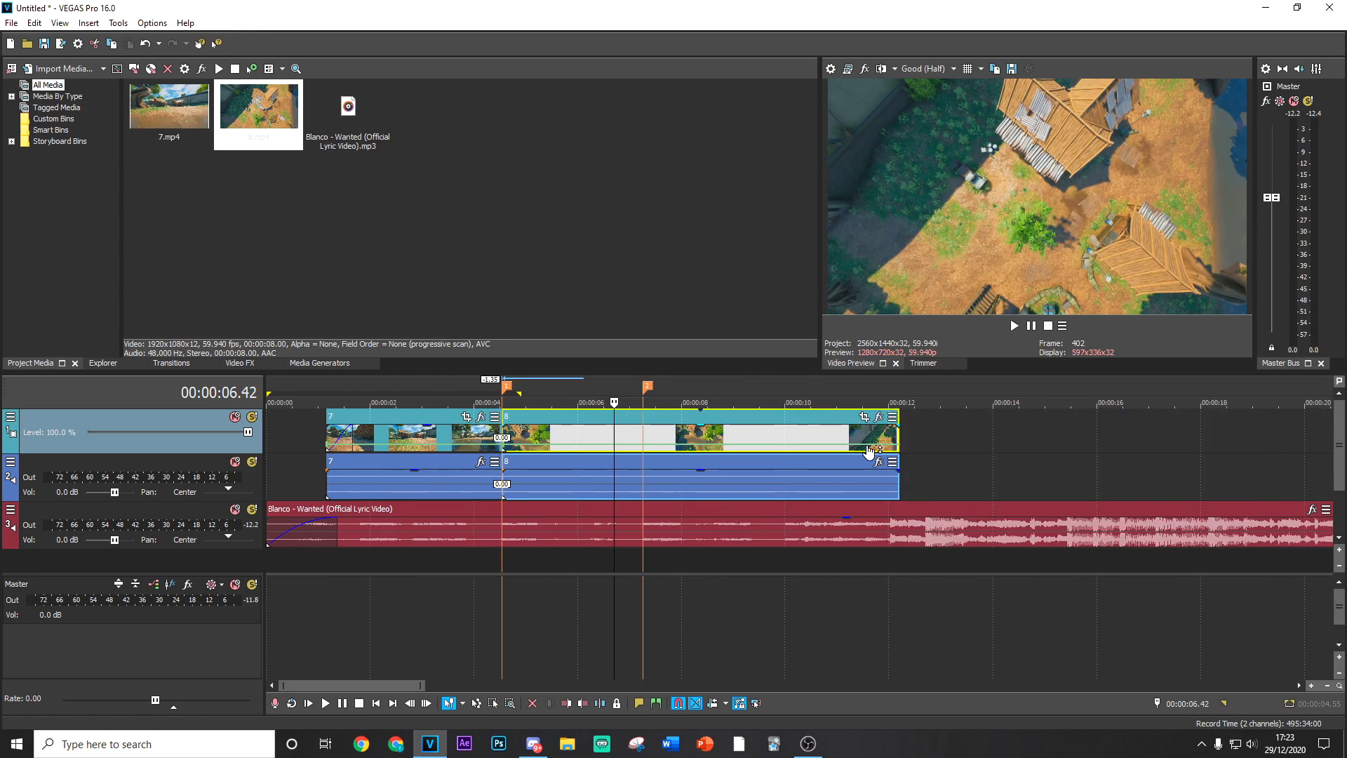
drag(901, 444, 648, 440)
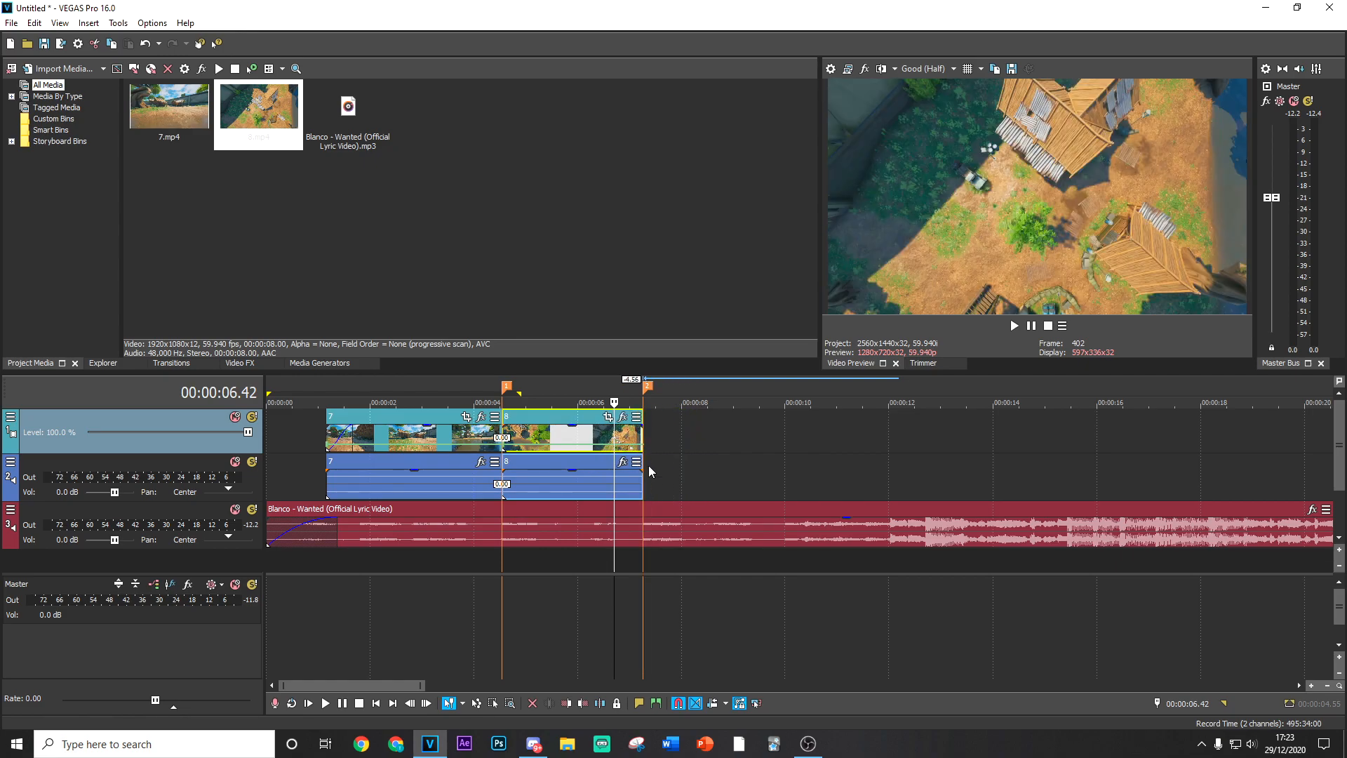
Step: Split clip 7 at 00:00:04.24, eight frames before the first marker, for the transition
click(503, 539)
scroll(578, 491, up, 4)
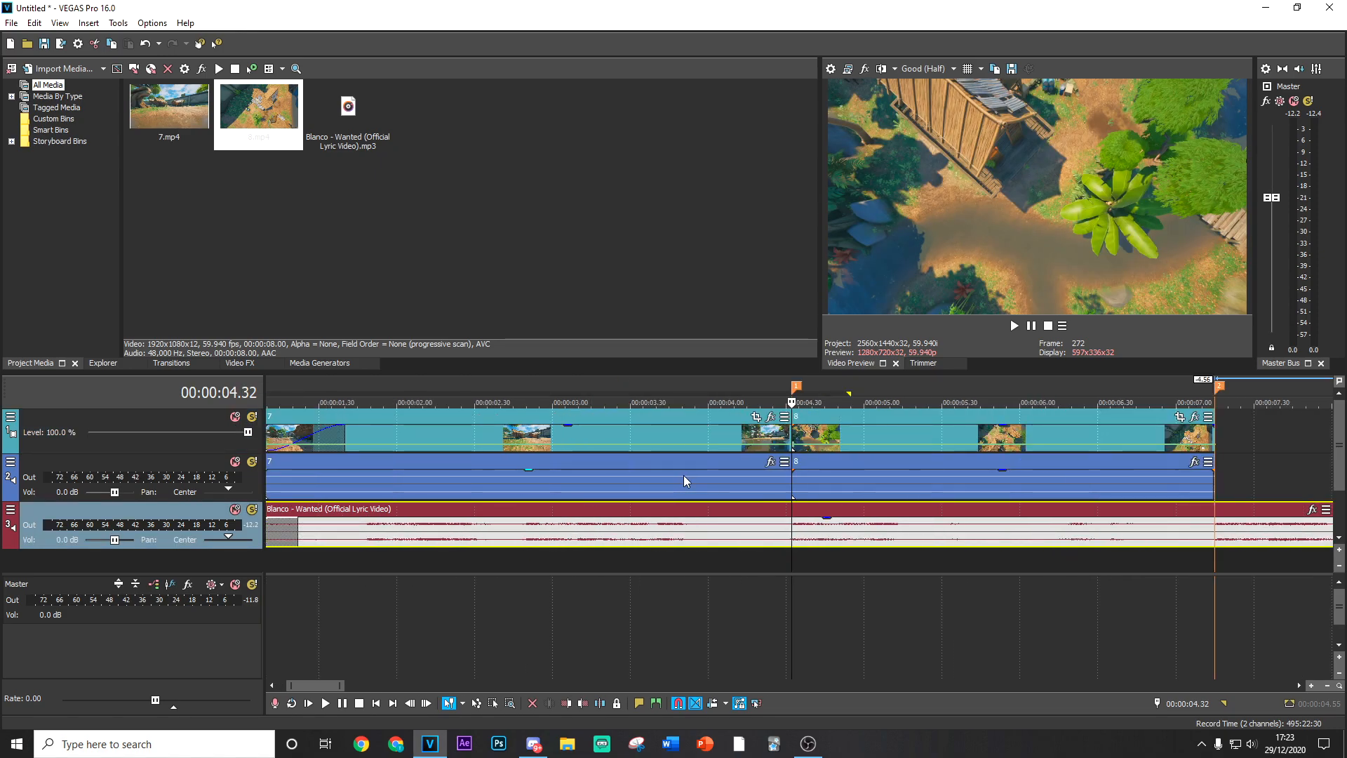
key(Left)
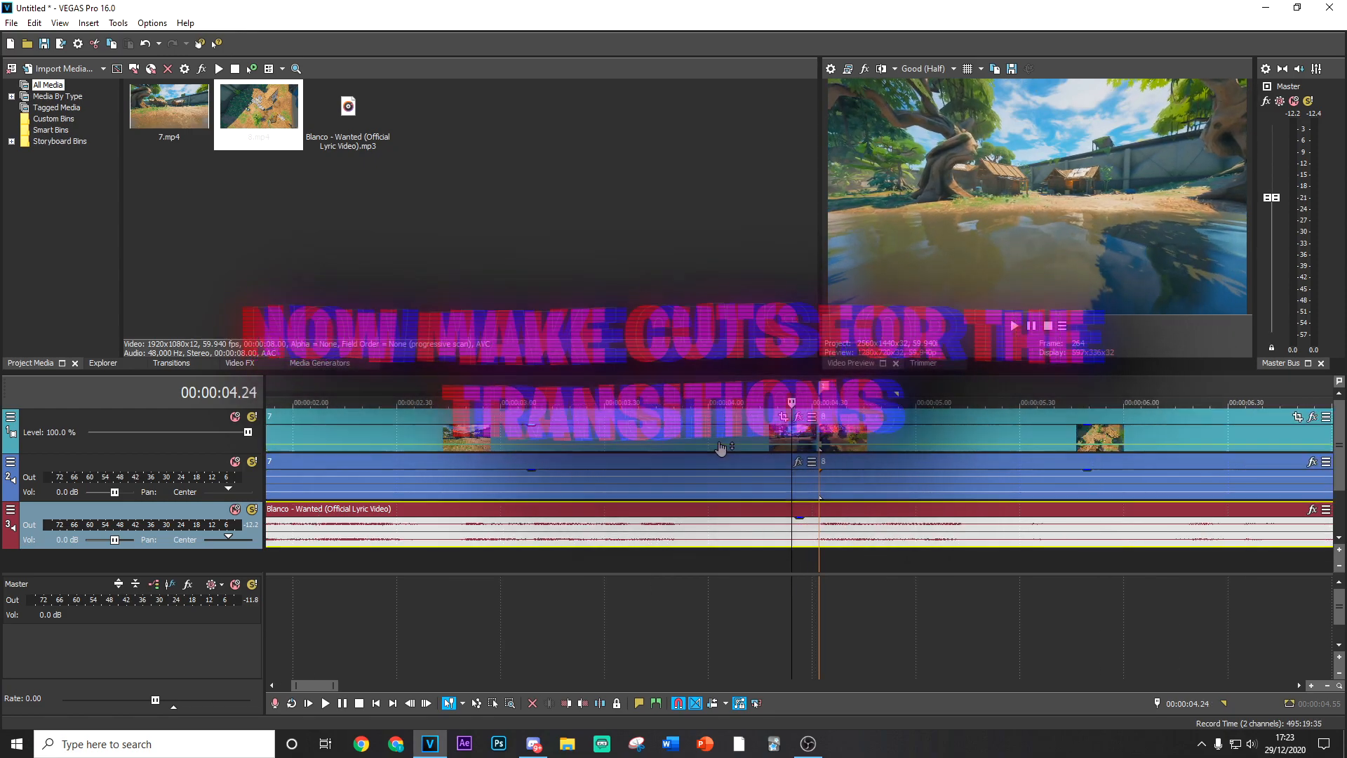
scroll(721, 448, up, 3)
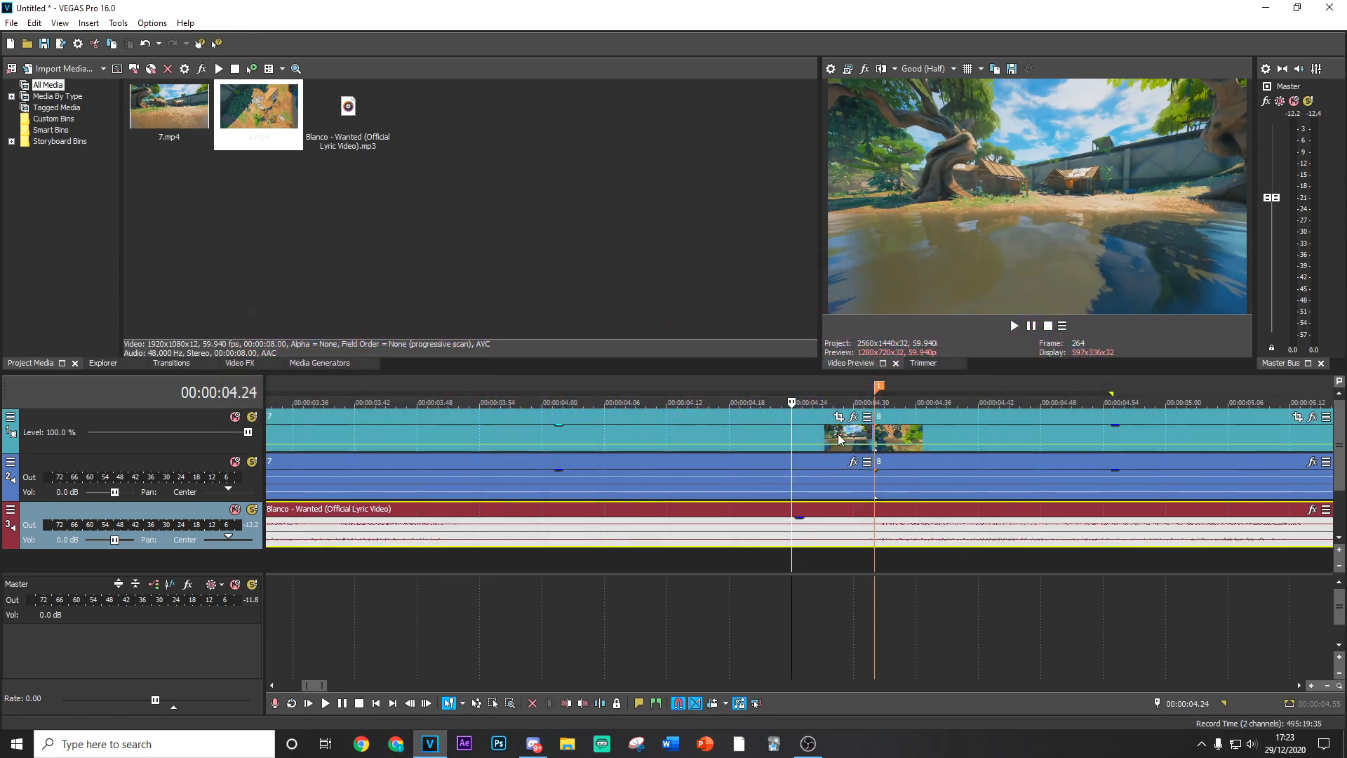
right_click(839, 435)
click(863, 429)
Step: Split clip 8 at 00:00:04.40, eight frames after the first marker, for the transition
click(873, 433)
drag(873, 433, 875, 438)
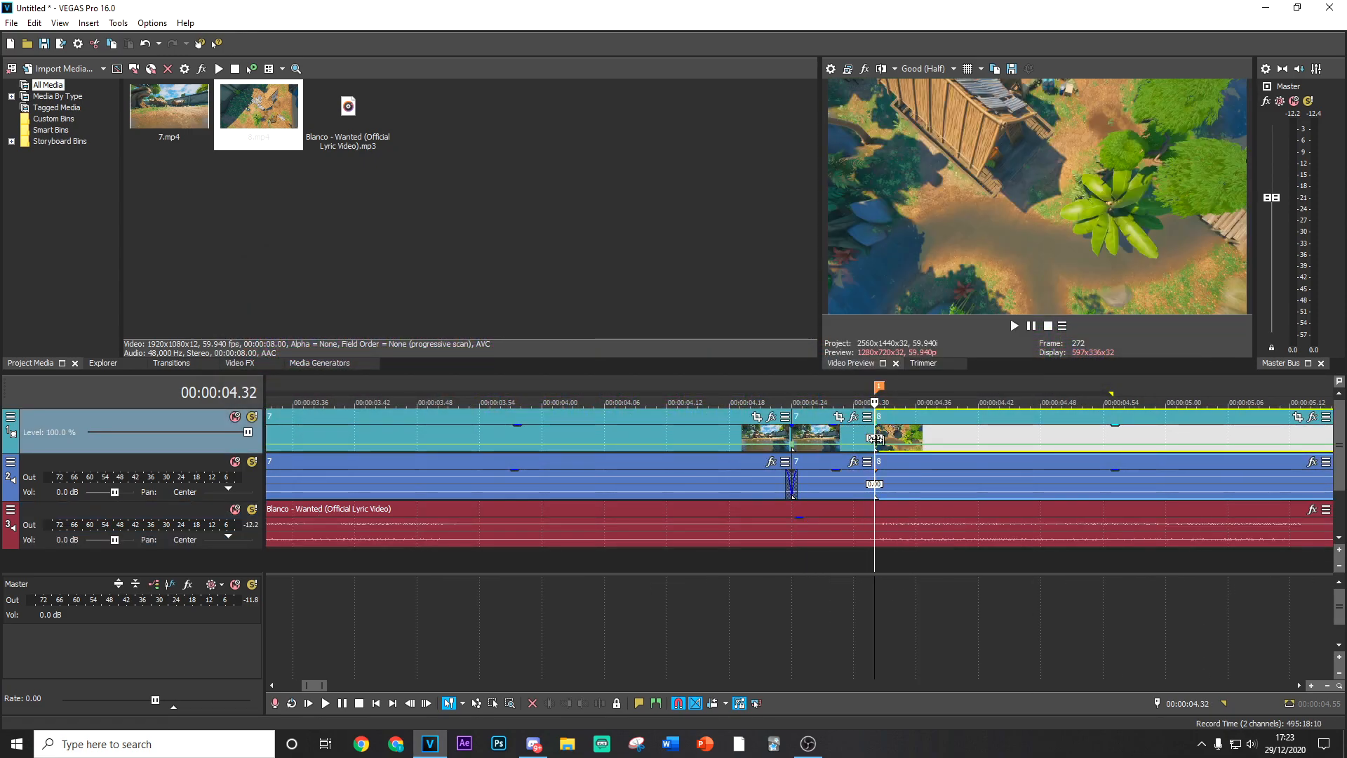
key(space)
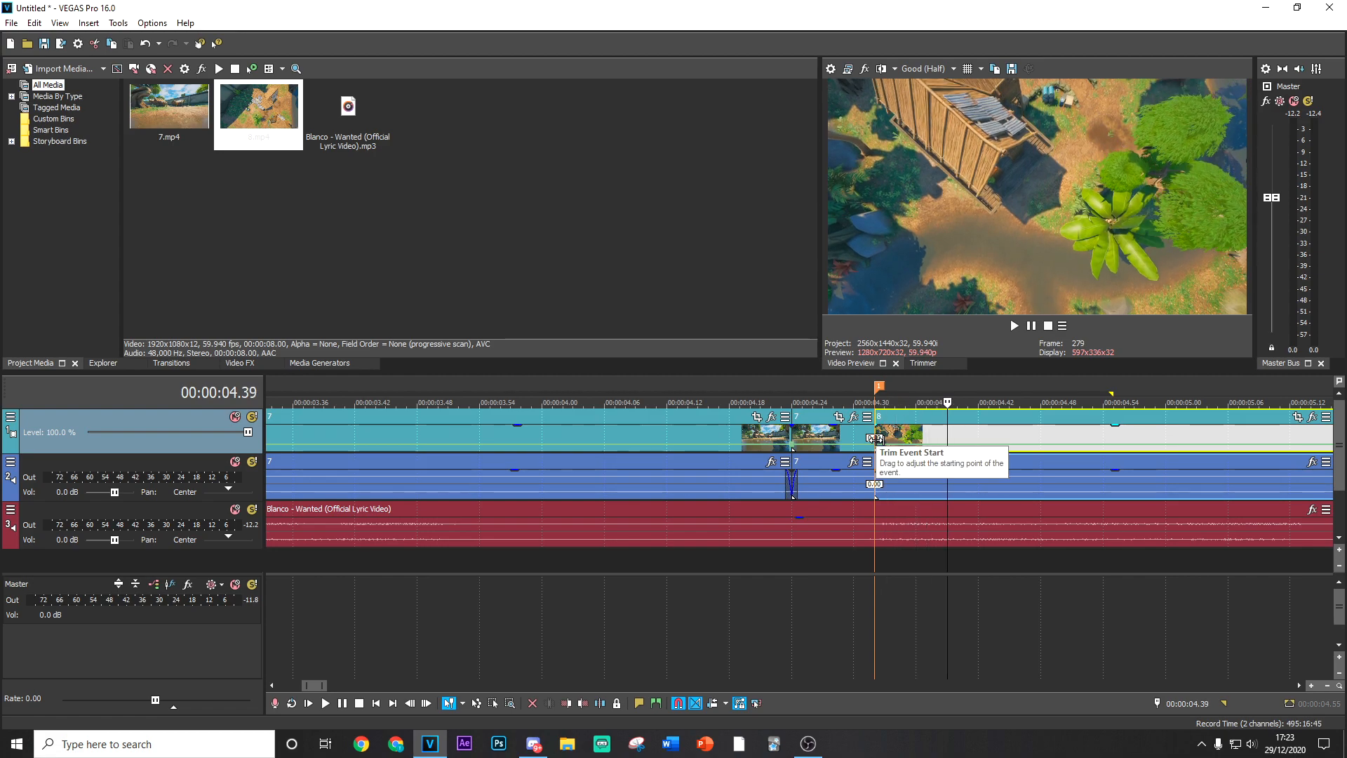
right_click(1005, 433)
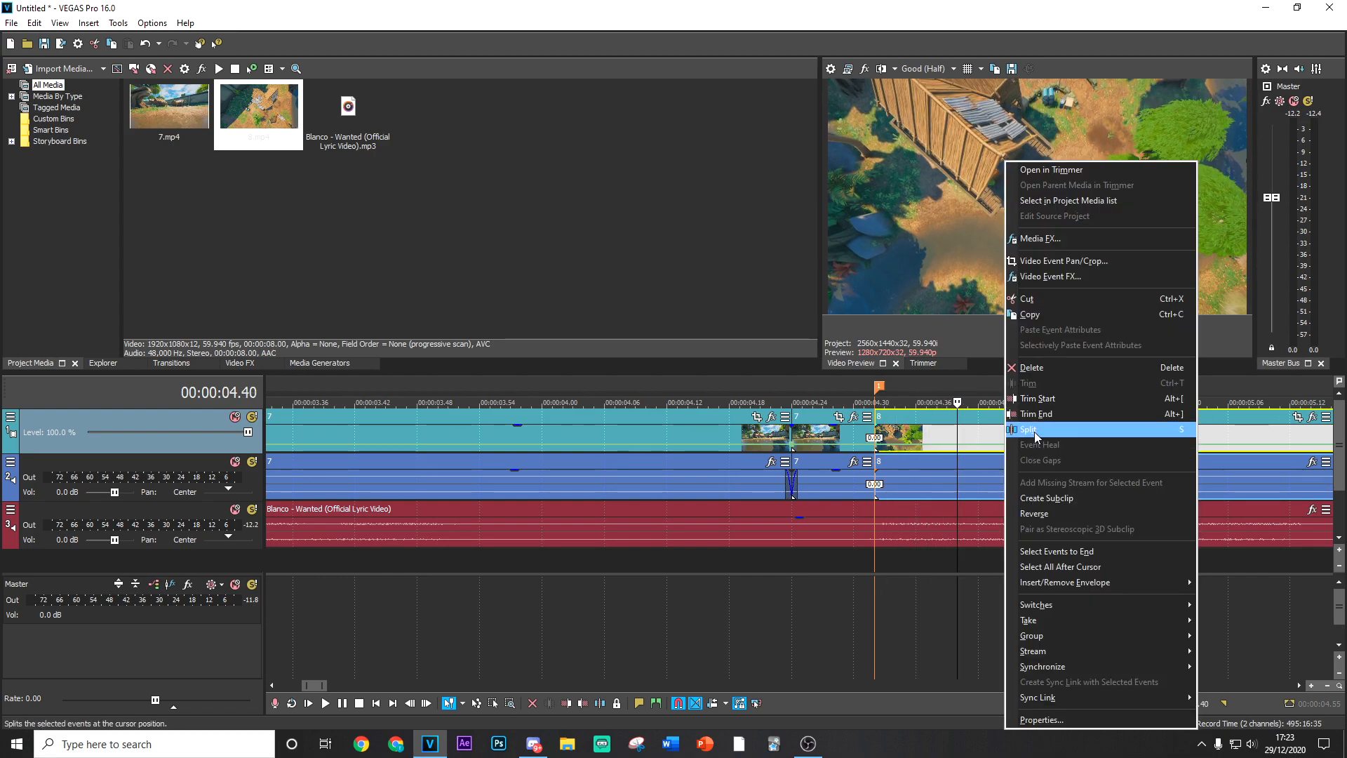
click(1033, 431)
Step: Show the presets of the (Legacy) Text media generator, with the timeline cursor placed within clip 7 at 00:00:02.01
scroll(843, 449, down, 3)
scroll(463, 439, down, 4)
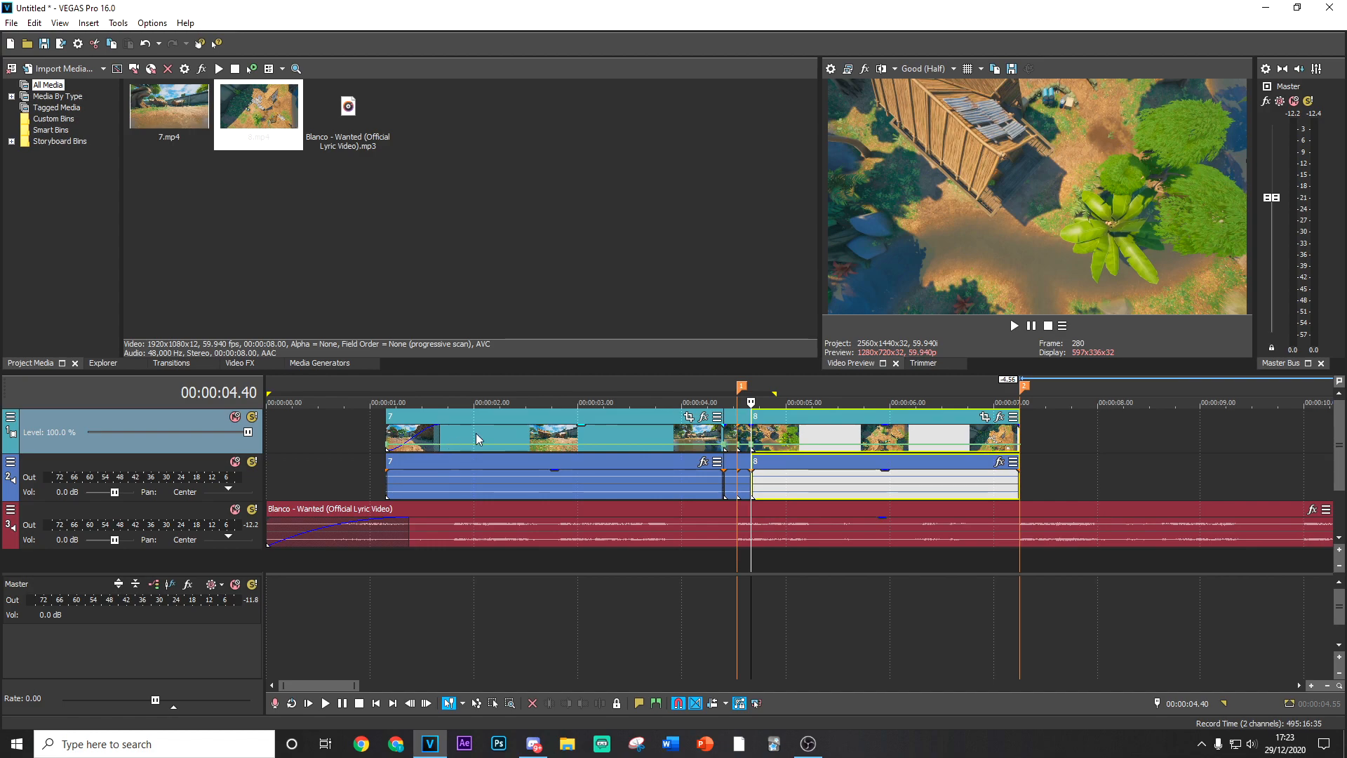
click(476, 434)
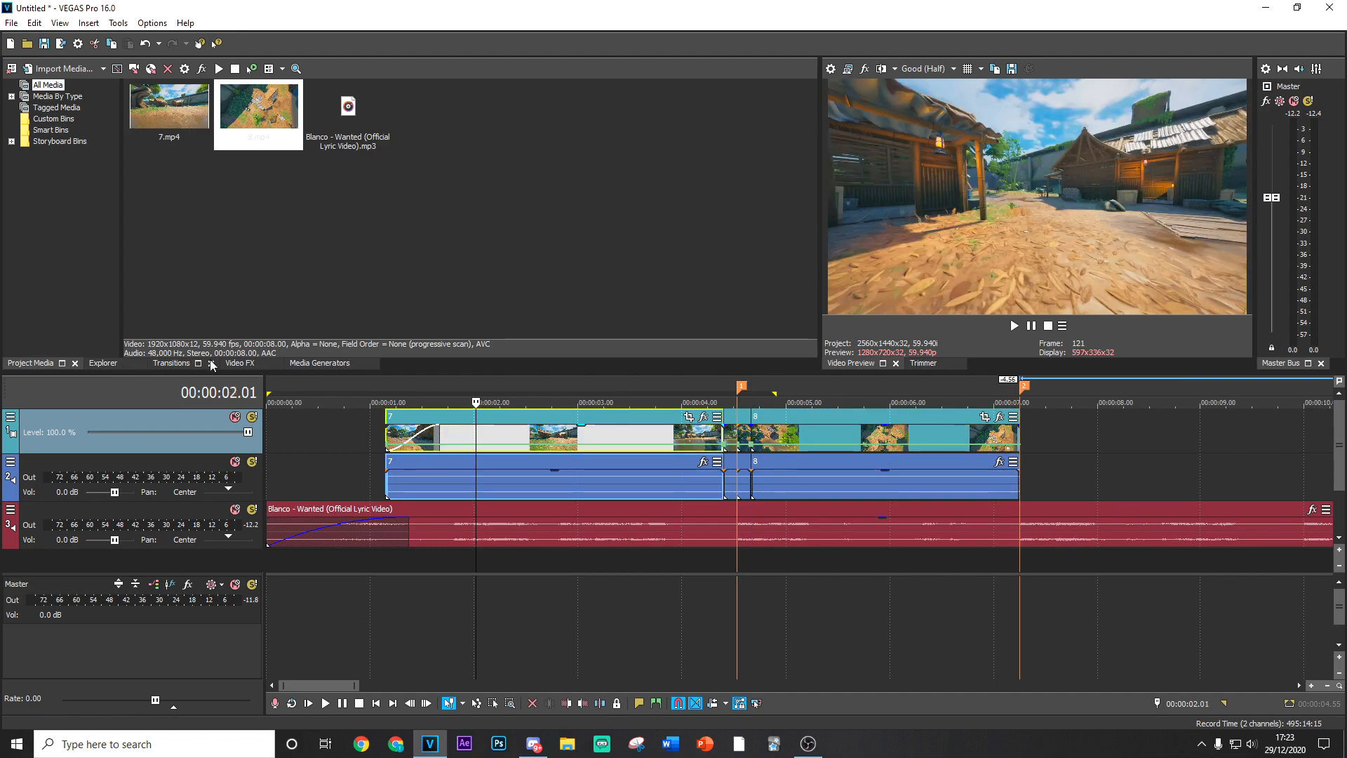
click(239, 363)
click(301, 363)
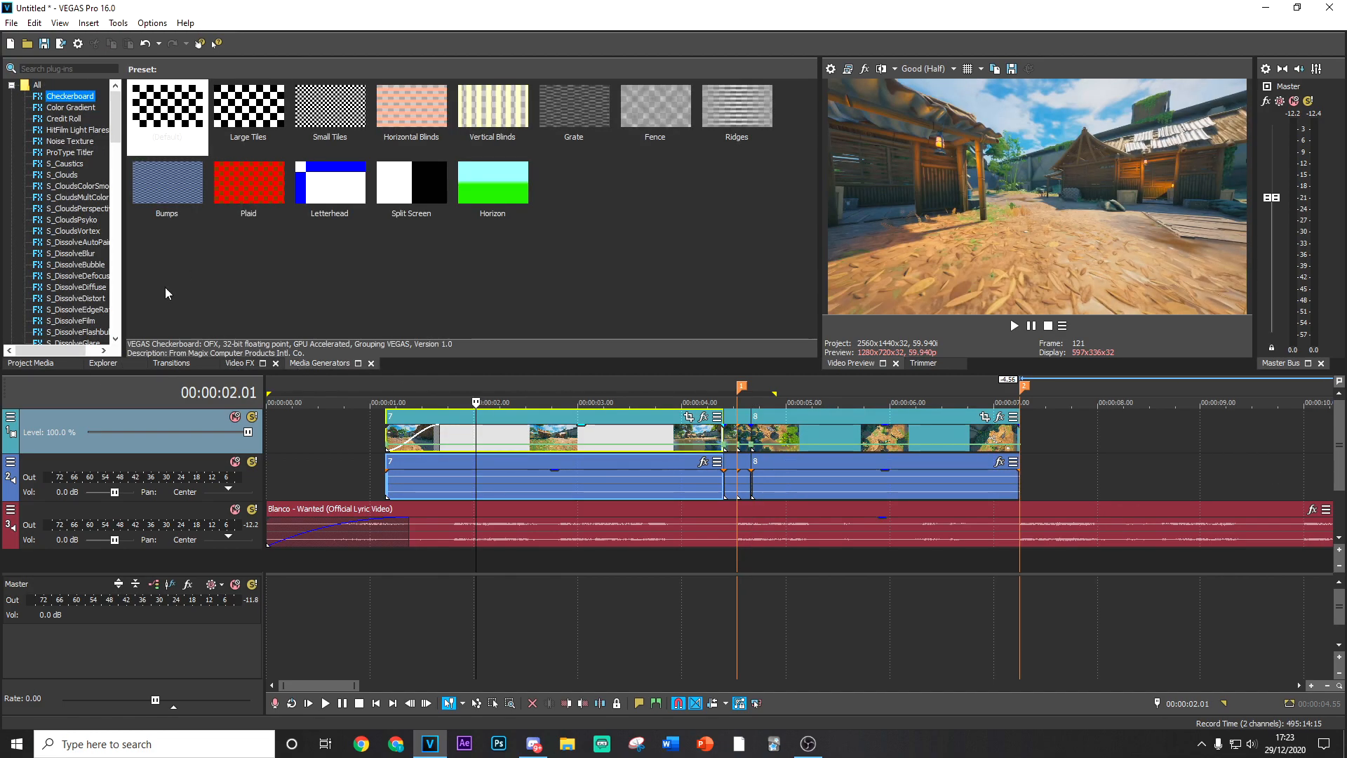
scroll(70, 211, down, 15)
click(70, 220)
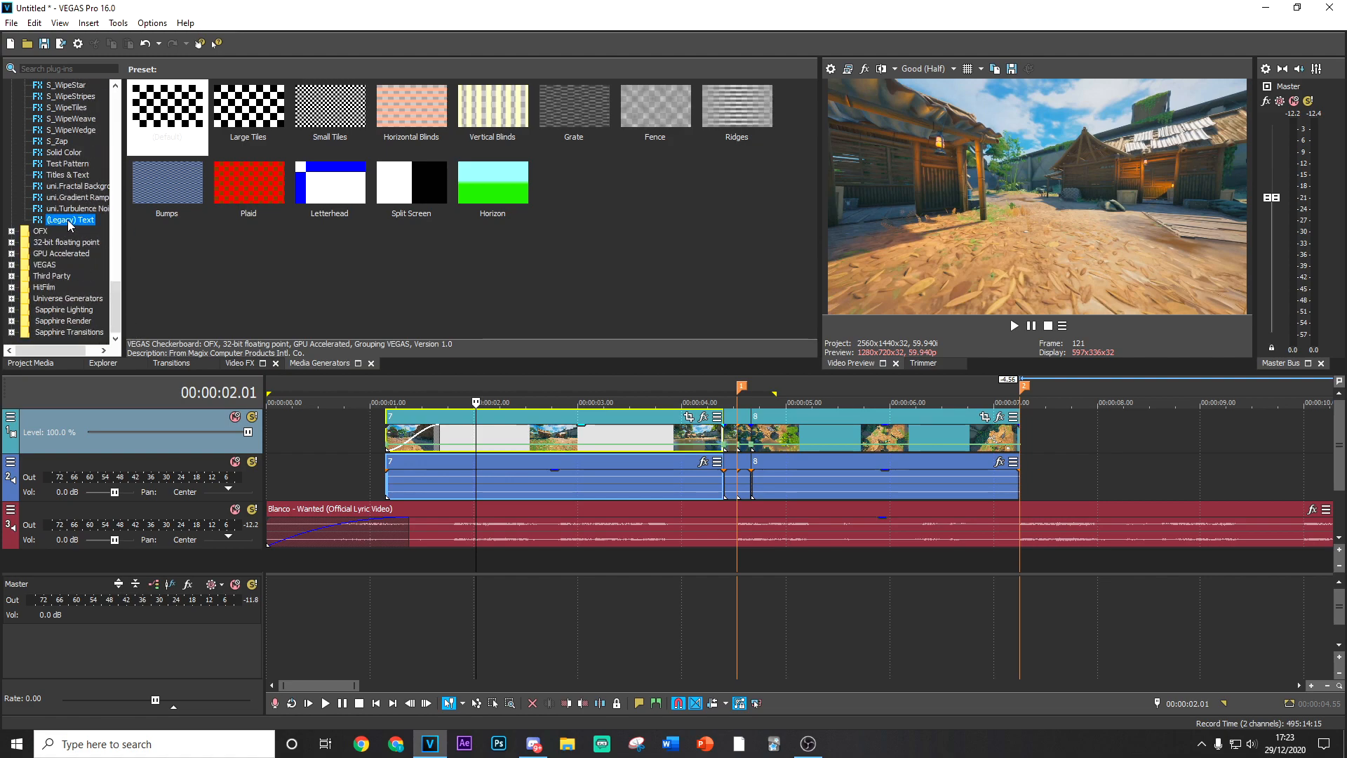
right_click(147, 417)
click(168, 466)
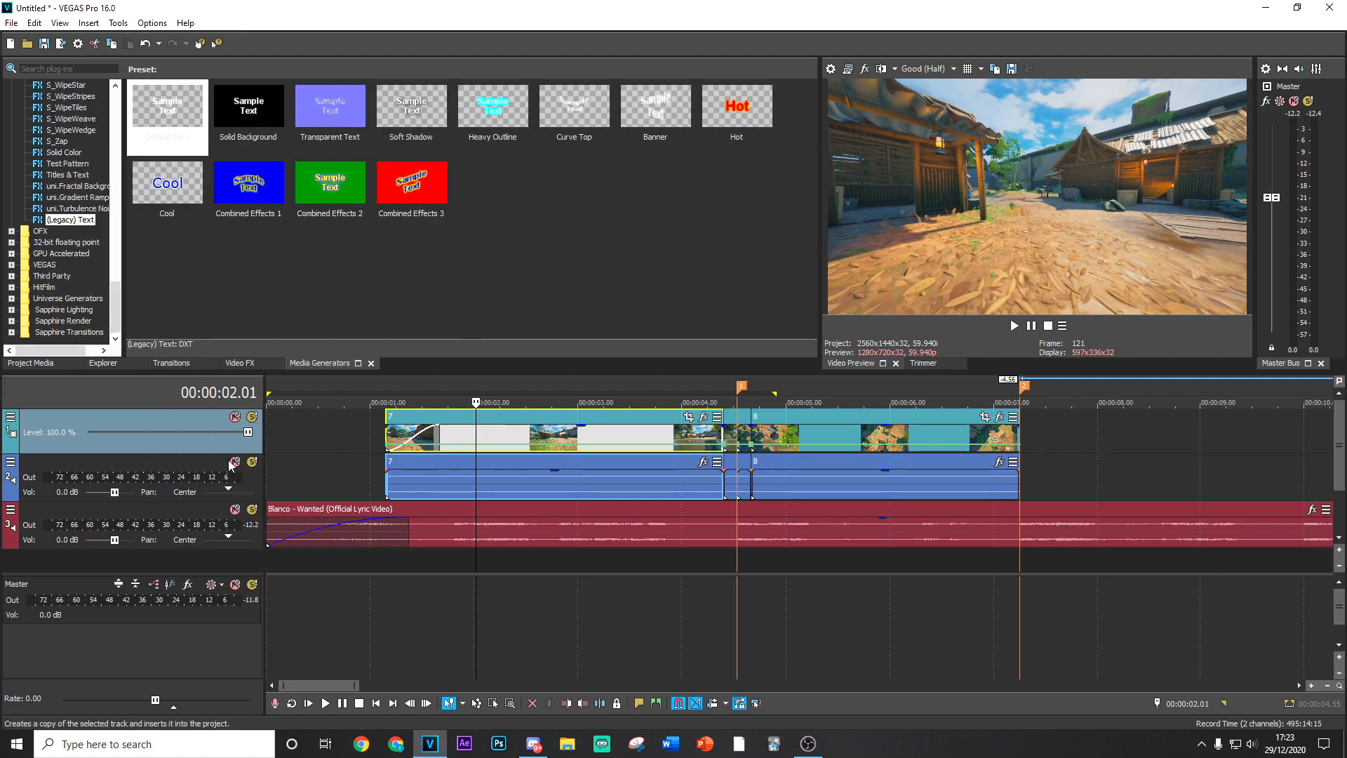
right_click(148, 472)
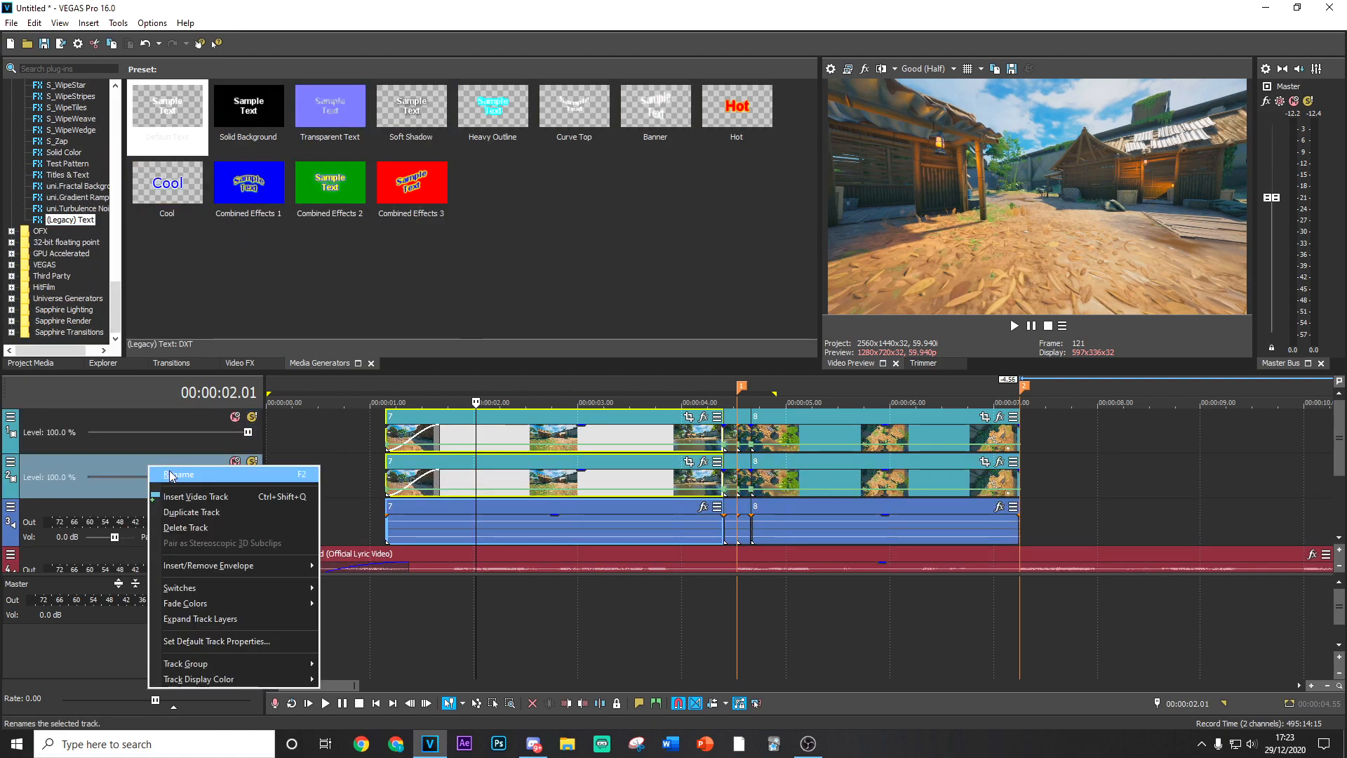
click(202, 527)
Step: Insert a new video track above the clips and add the Default Text preset of (Legacy) Text to it
right_click(162, 420)
click(208, 449)
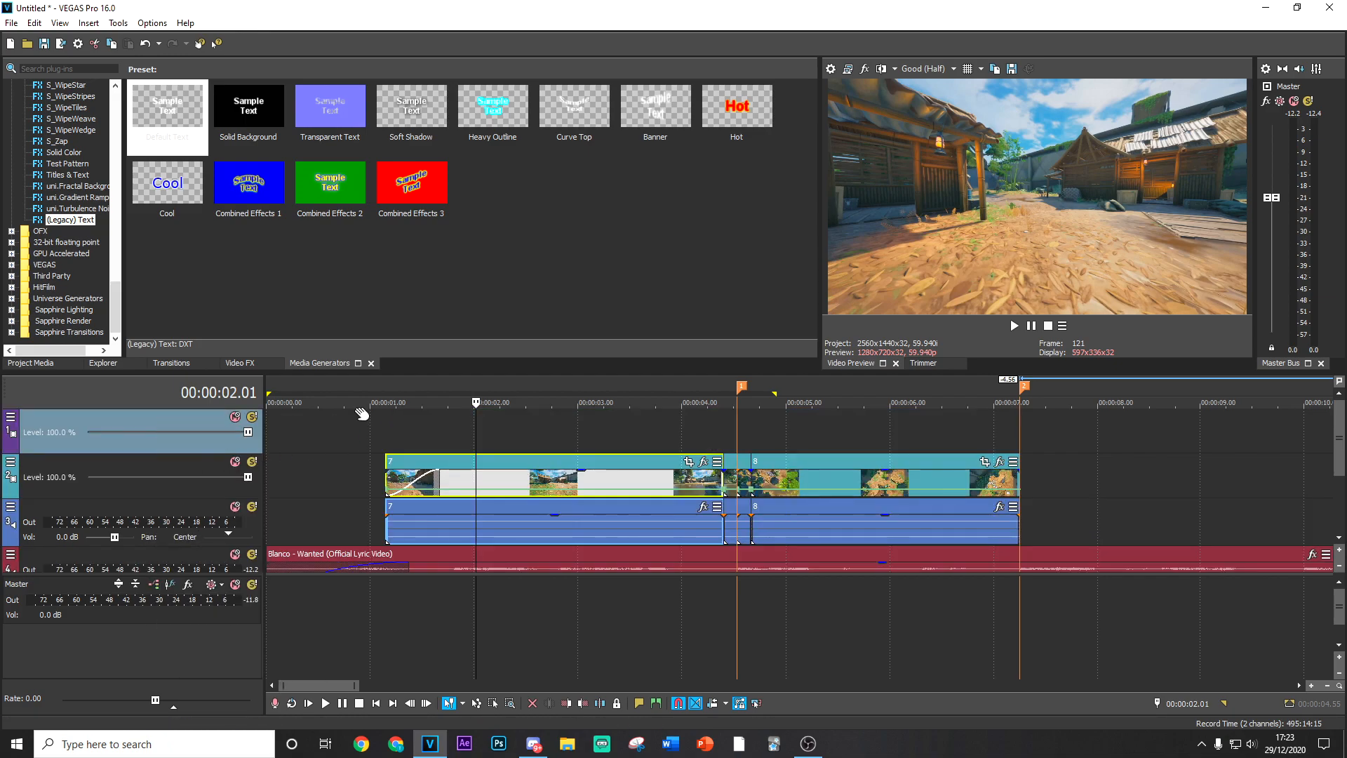
drag(163, 130, 453, 433)
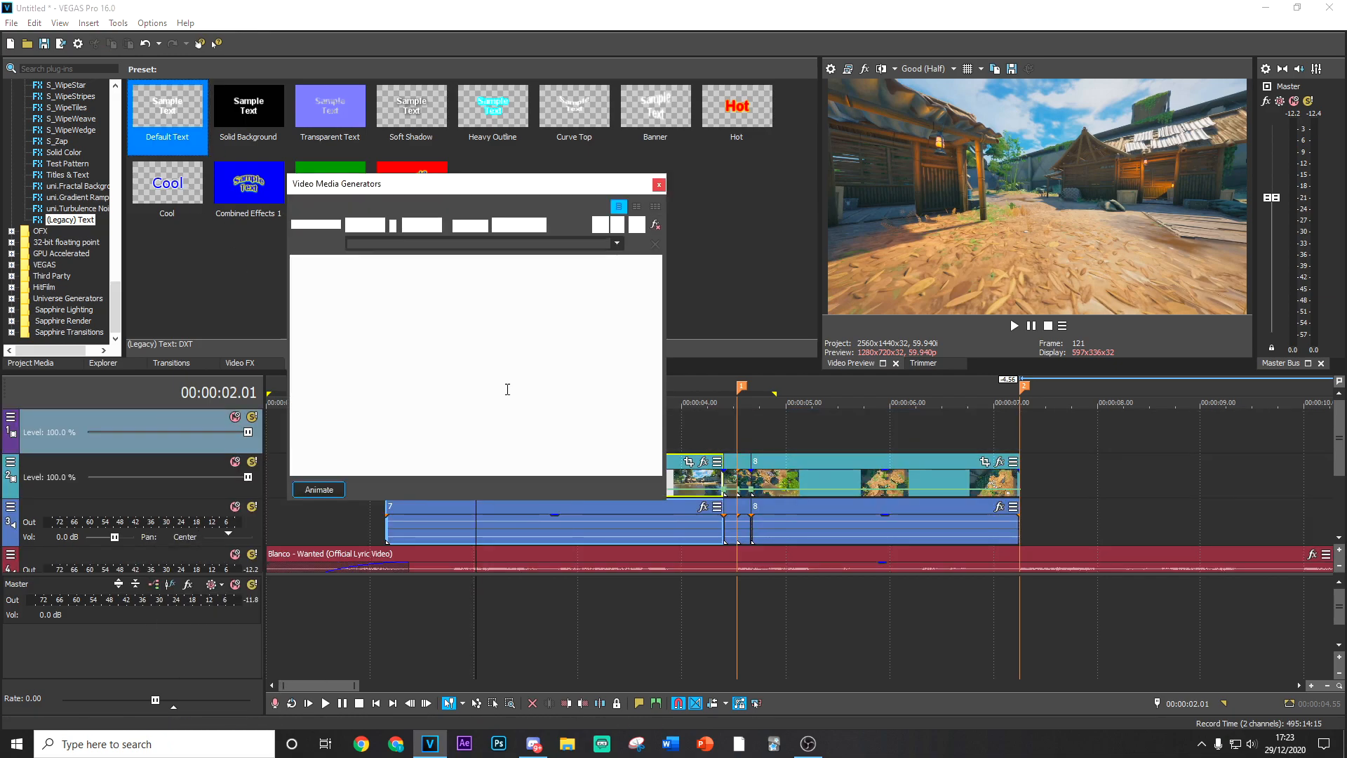
Step: Replace the sample text of the title with "Highlights #1"
key(BackSpace)
text(H)
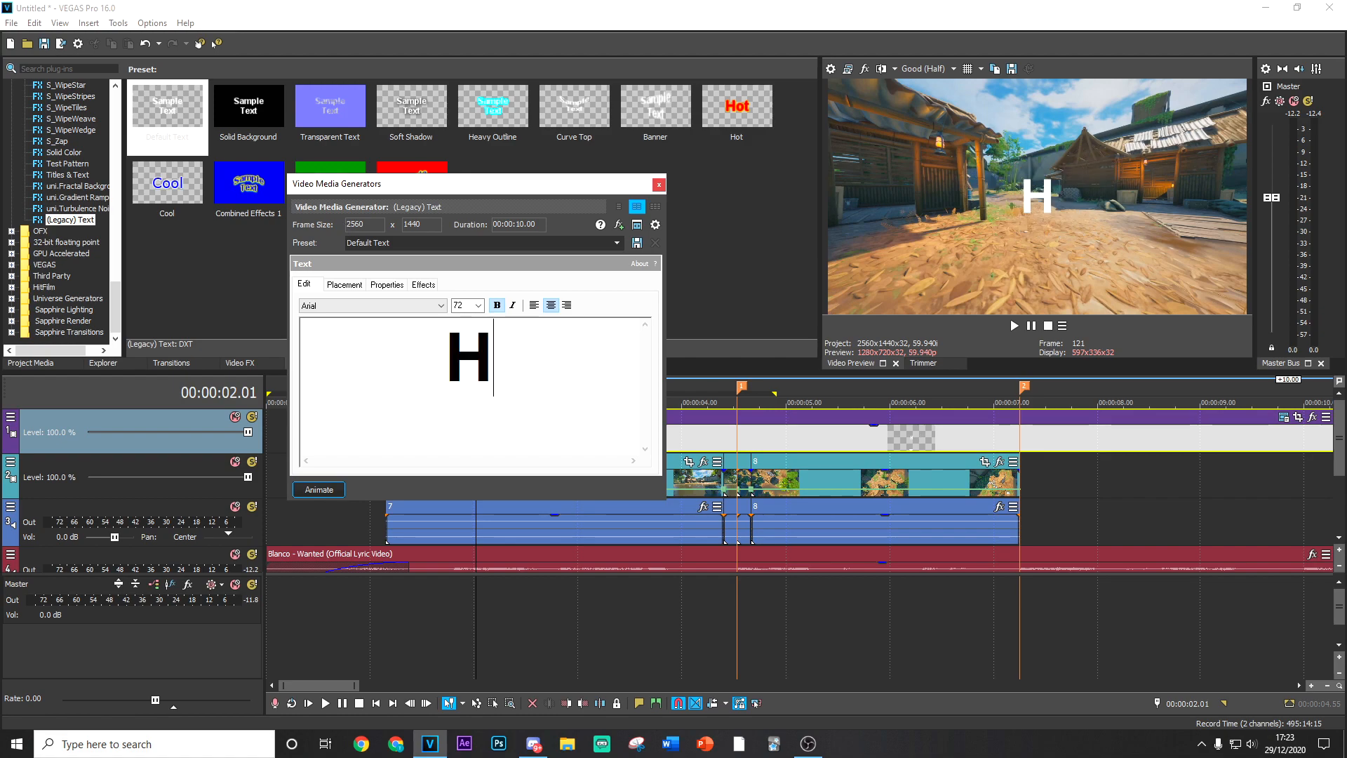
text(ighlights #1)
Step: Format the whole "Highlights #1" title in the Akira Expanded font at size 36
key(ctrl+a)
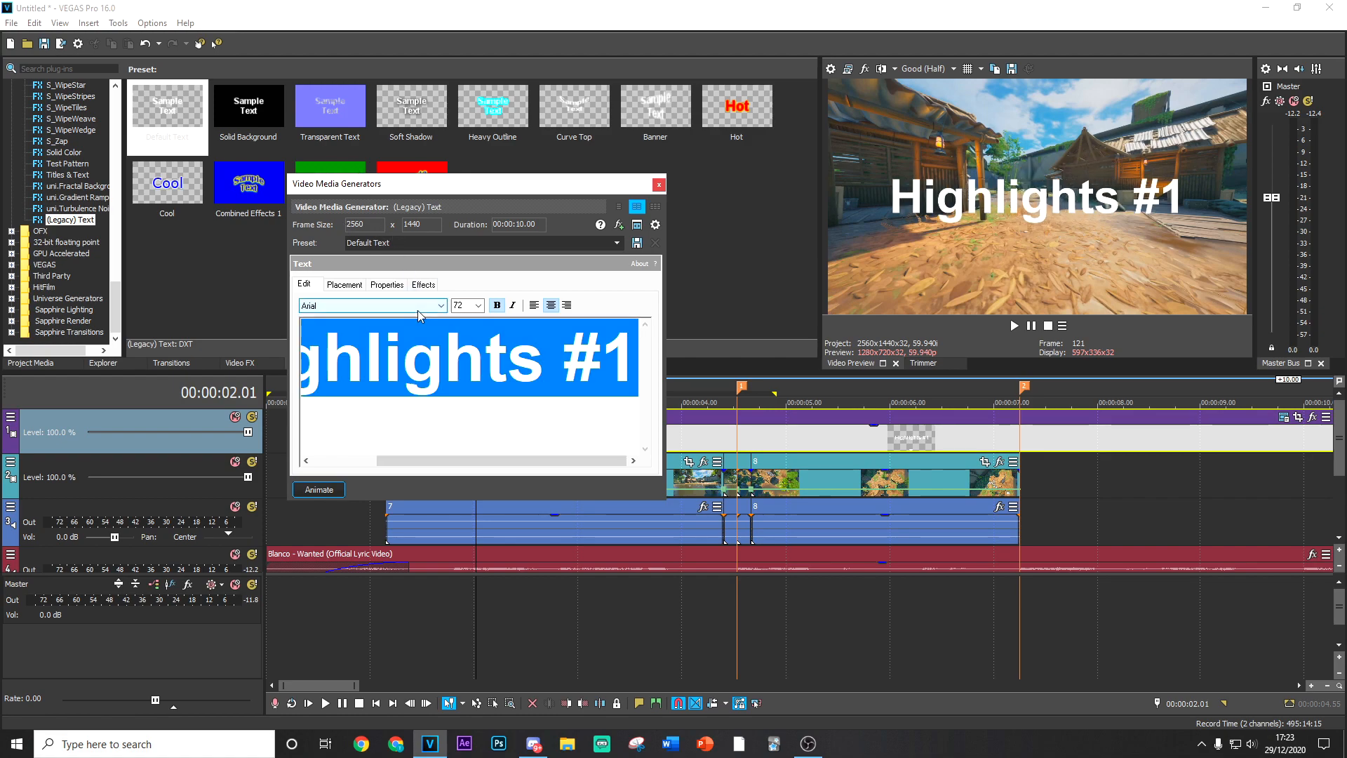
click(421, 306)
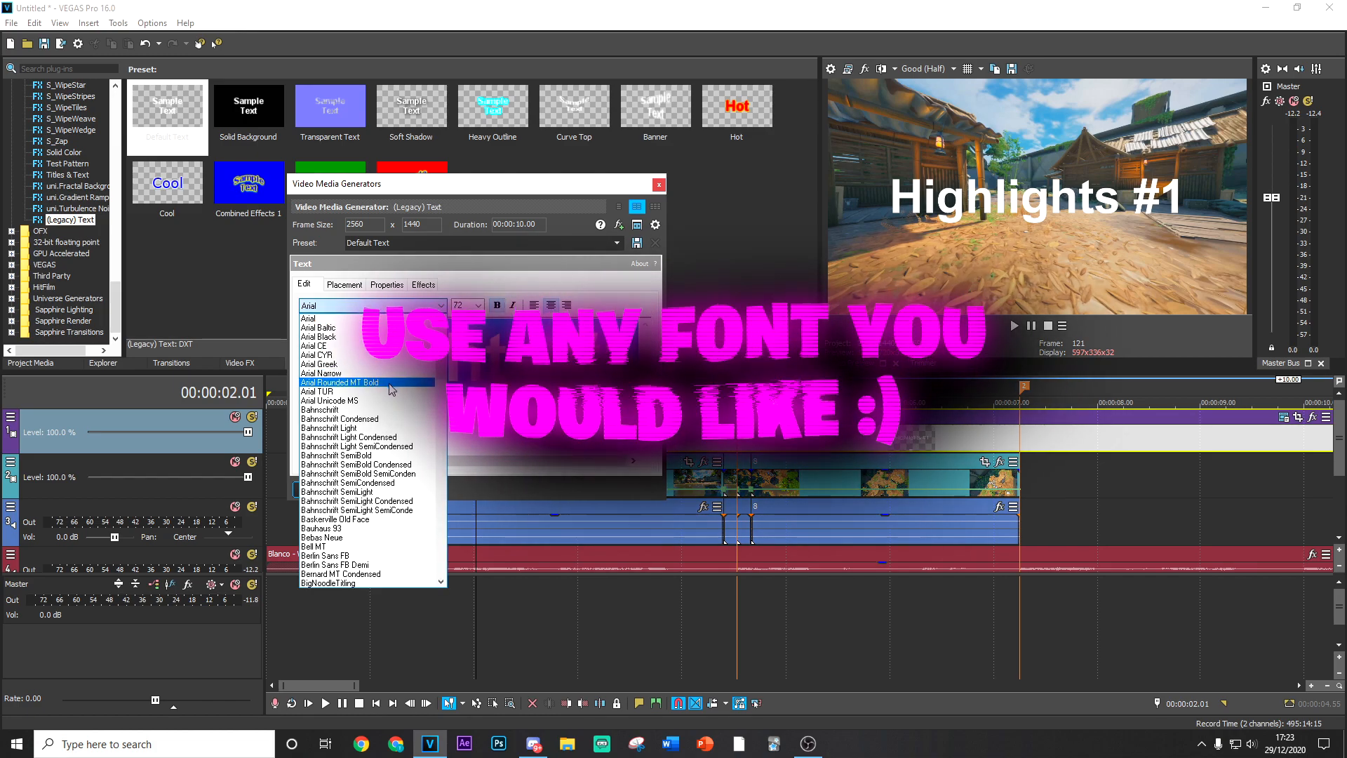
scroll(371, 365, up, 2)
click(362, 319)
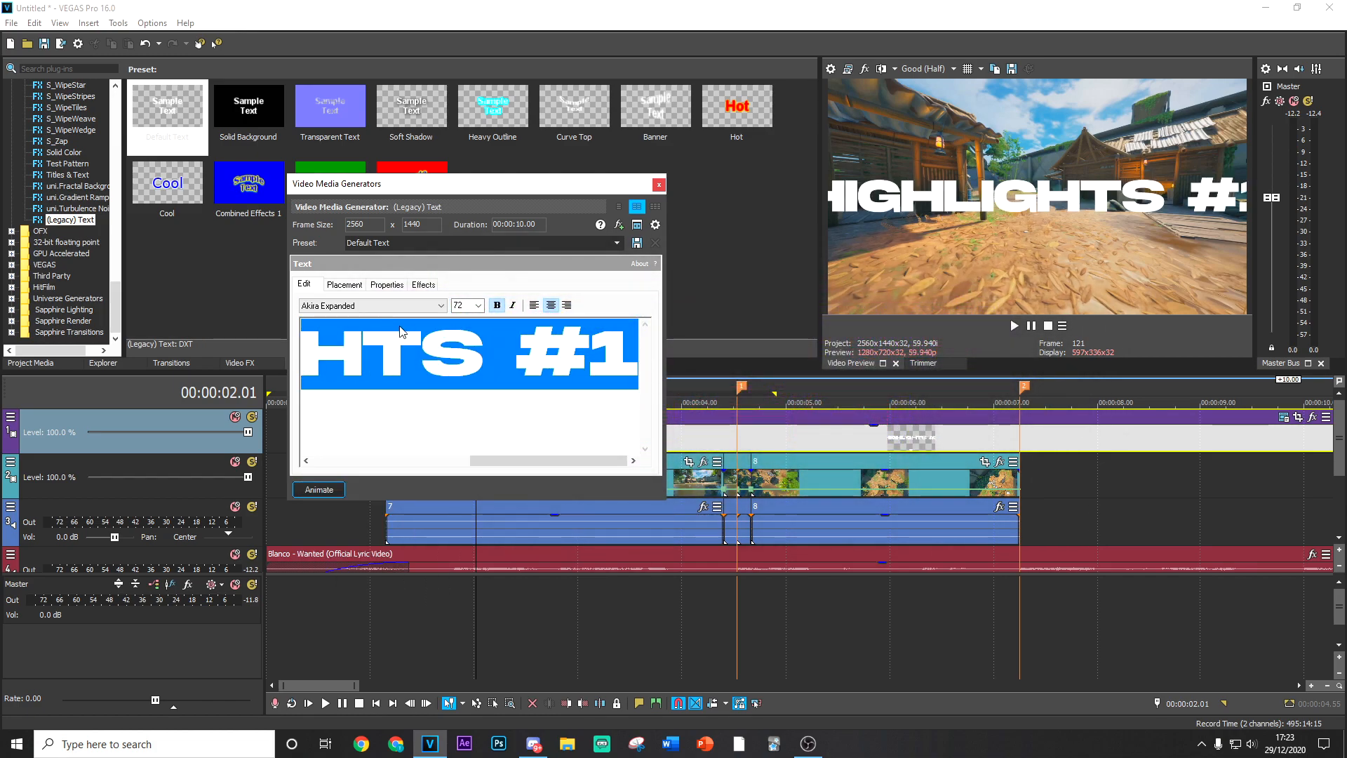
click(477, 307)
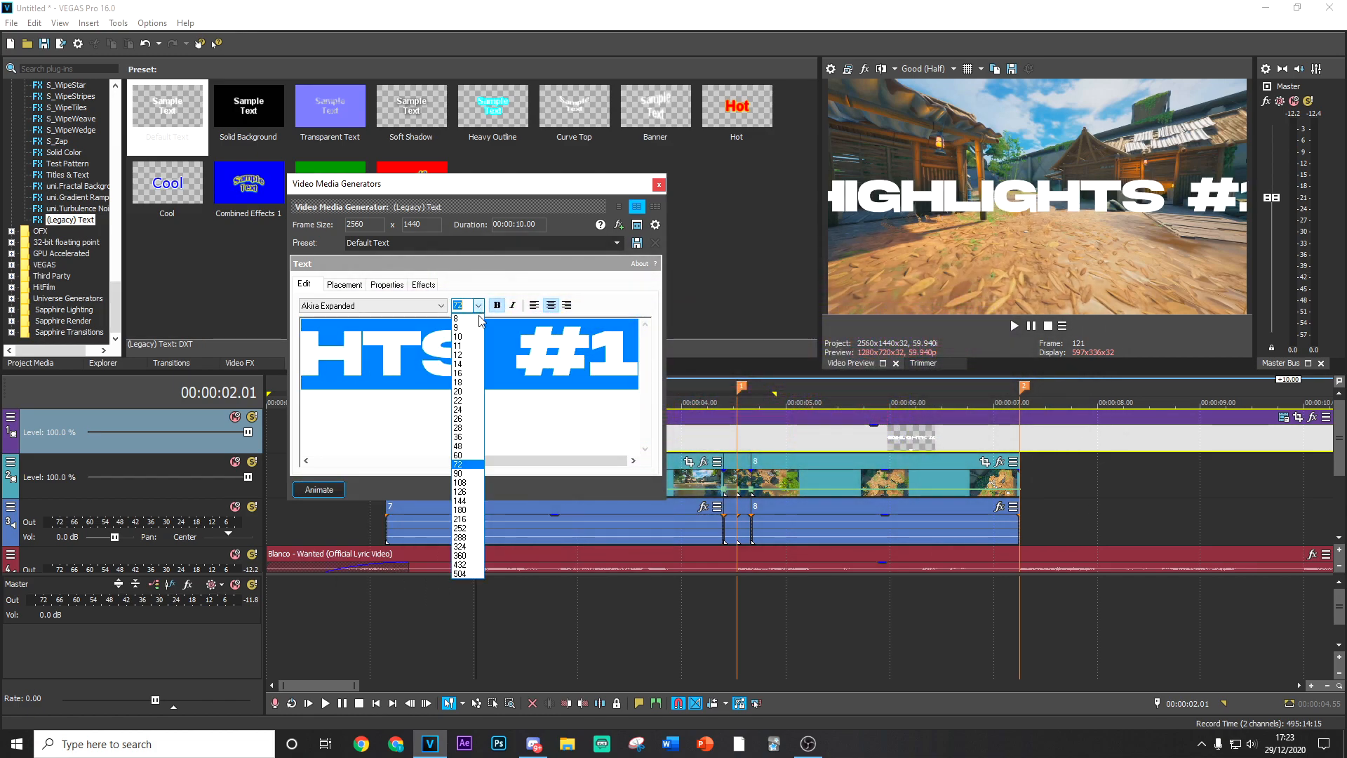
click(460, 436)
click(478, 365)
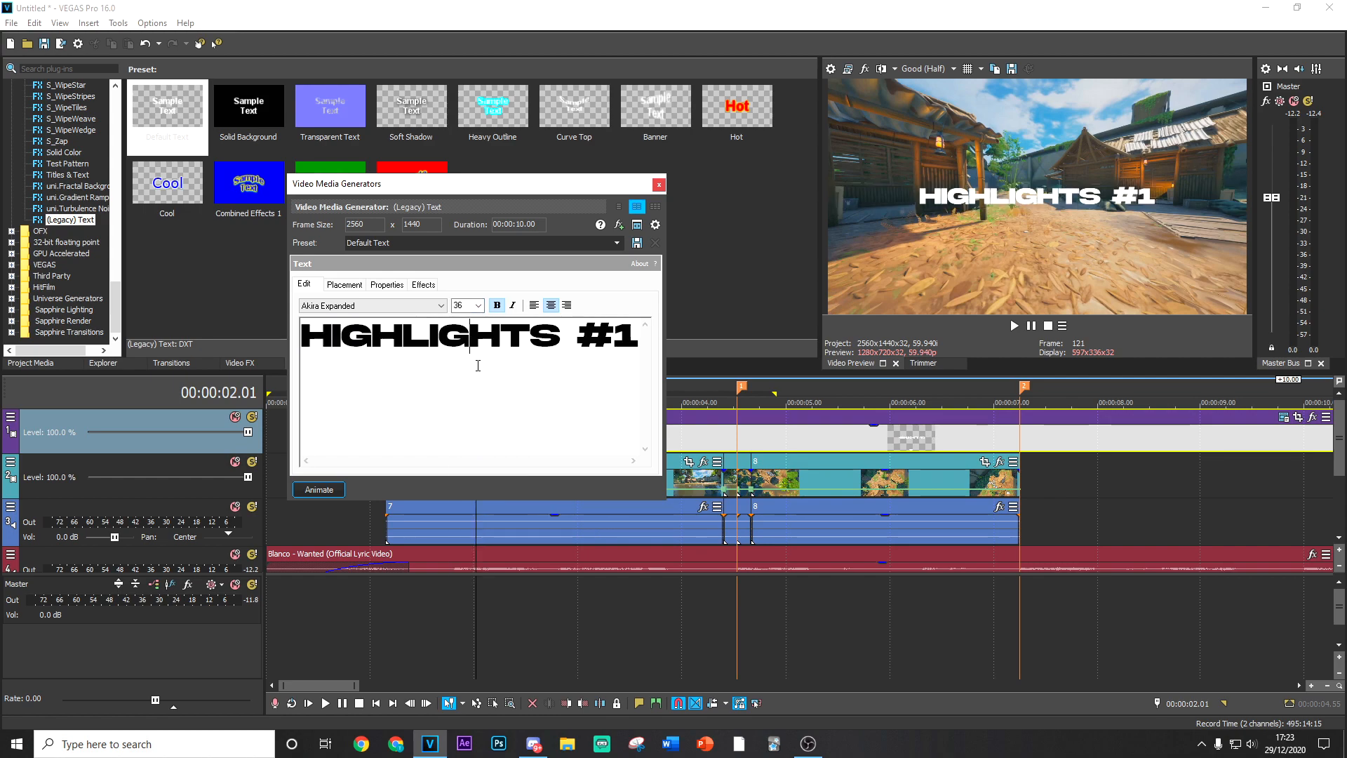
click(658, 185)
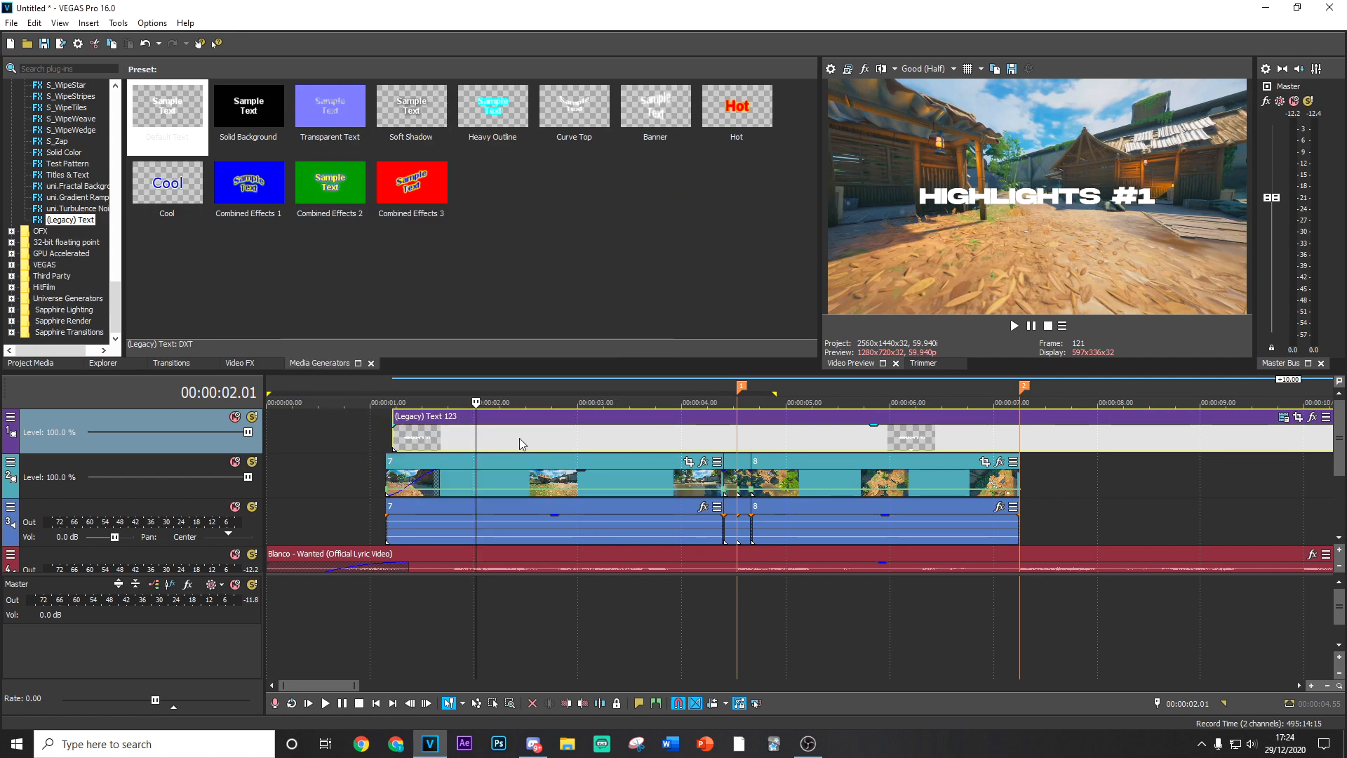
Step: Trim the title event to sit just inside the start and end of clip 7, with a short fade-in and fade-out
scroll(520, 443, down, 3)
scroll(423, 450, up, 2)
drag(362, 434, 385, 435)
drag(1138, 438, 606, 439)
drag(604, 442, 596, 442)
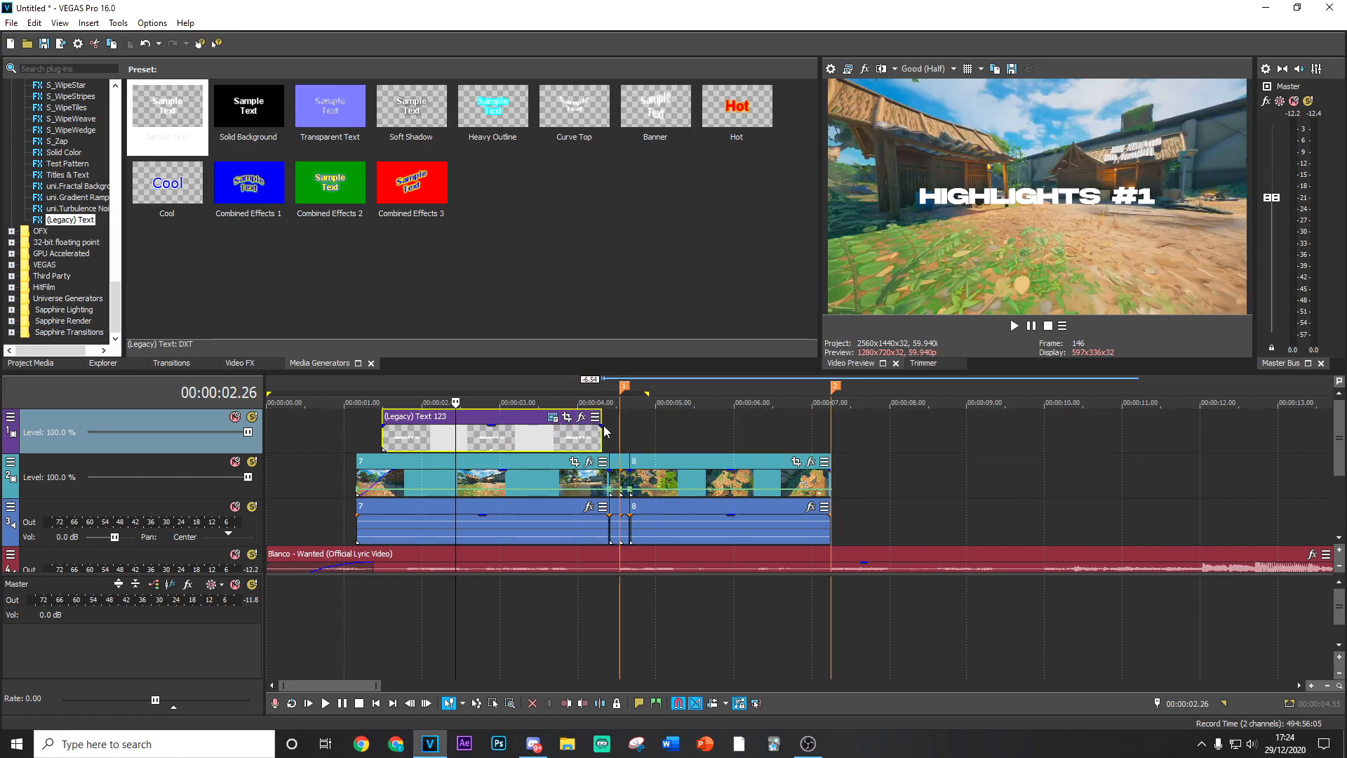
drag(601, 426, 577, 430)
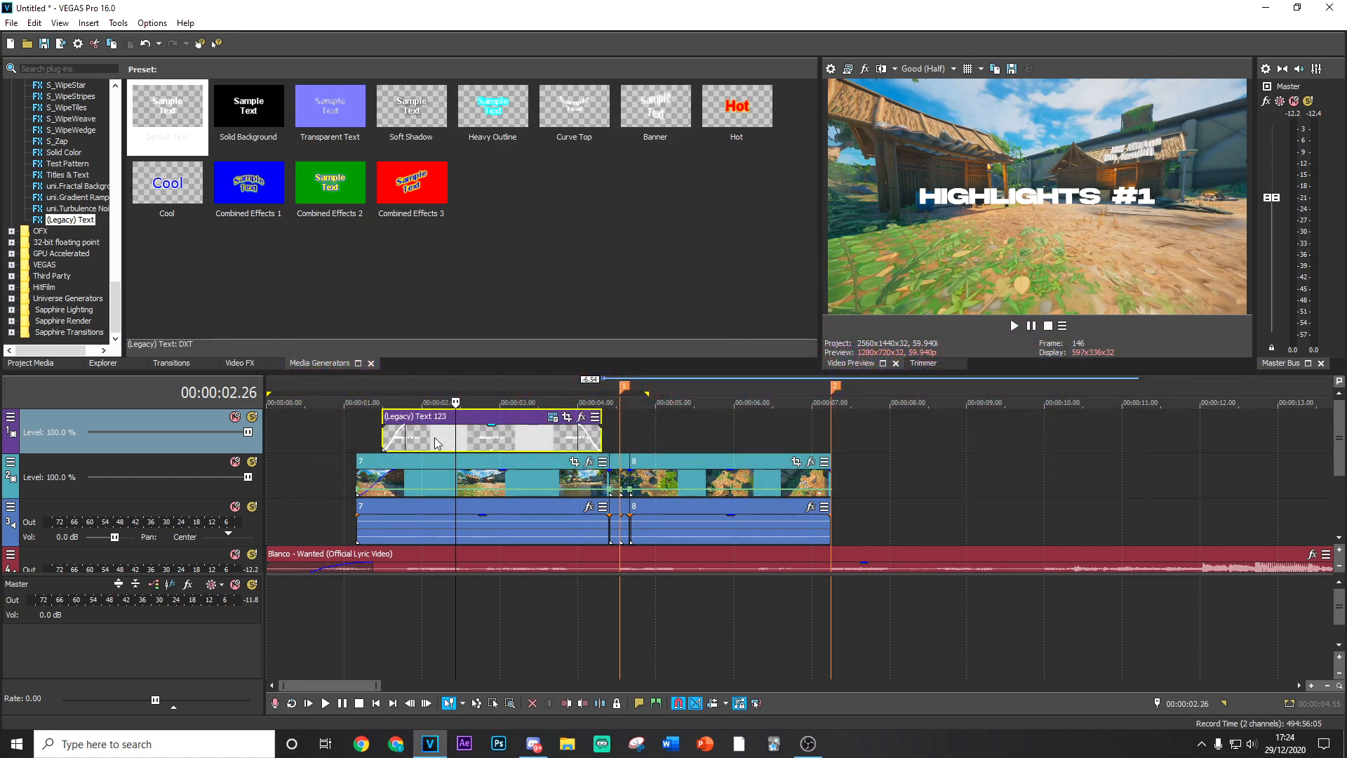
Step: Search the video effects for "drop" and apply the USE preset of S_DropShadow to the title event
click(231, 363)
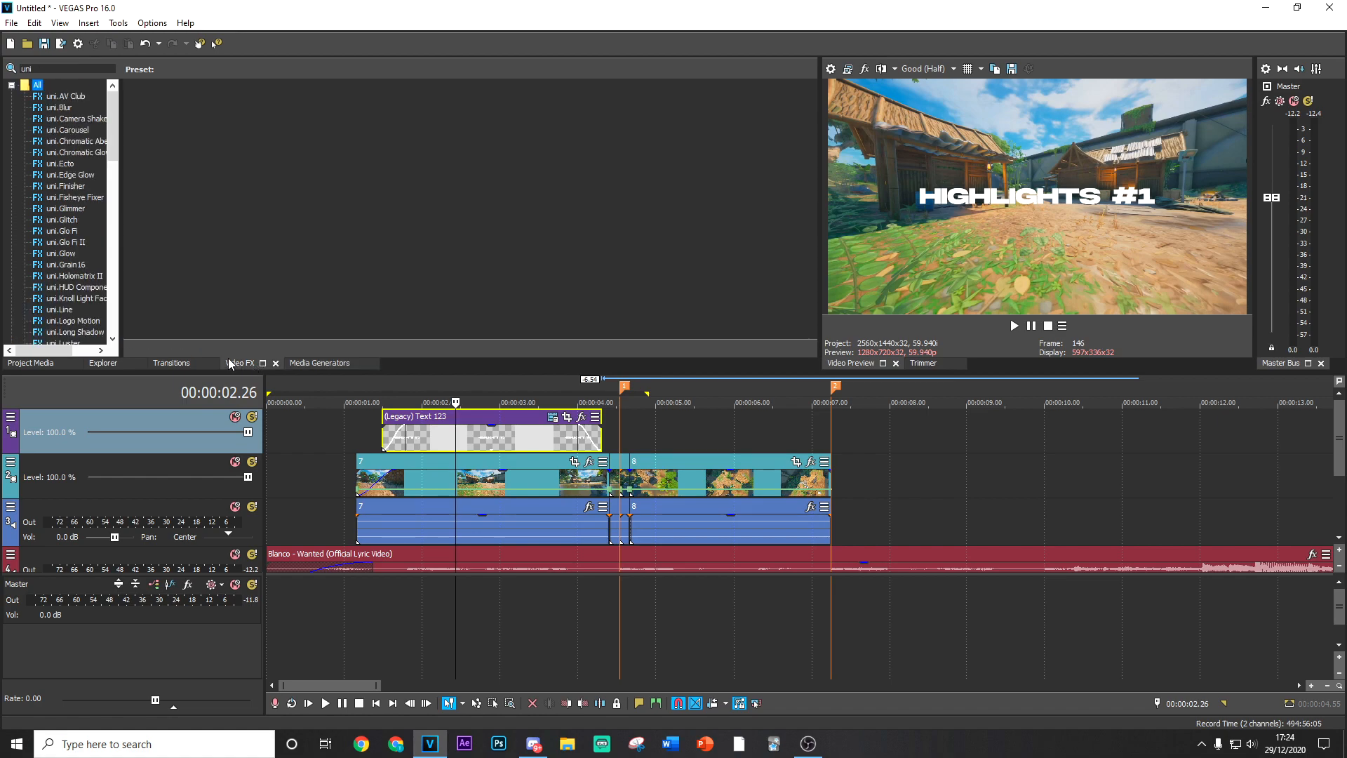
double_click(56, 67)
text(dro)
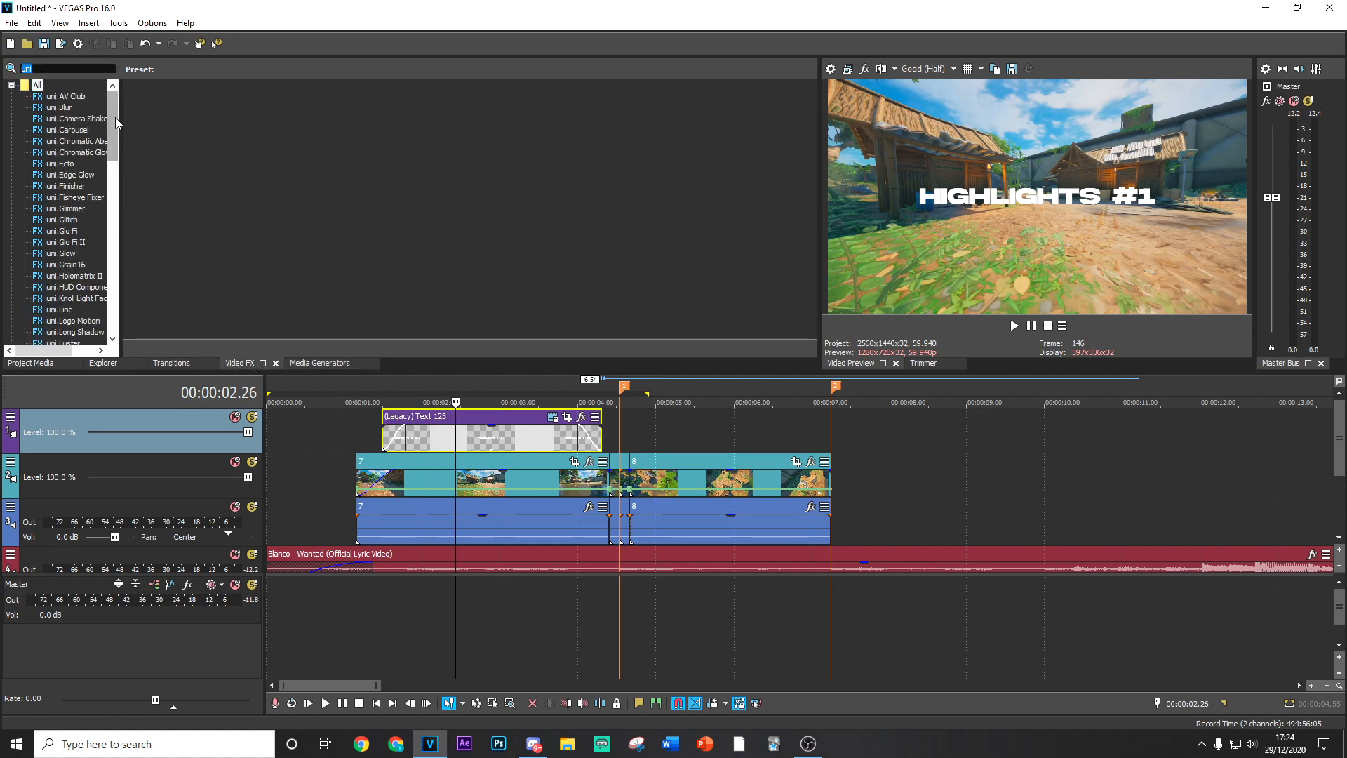
text(p)
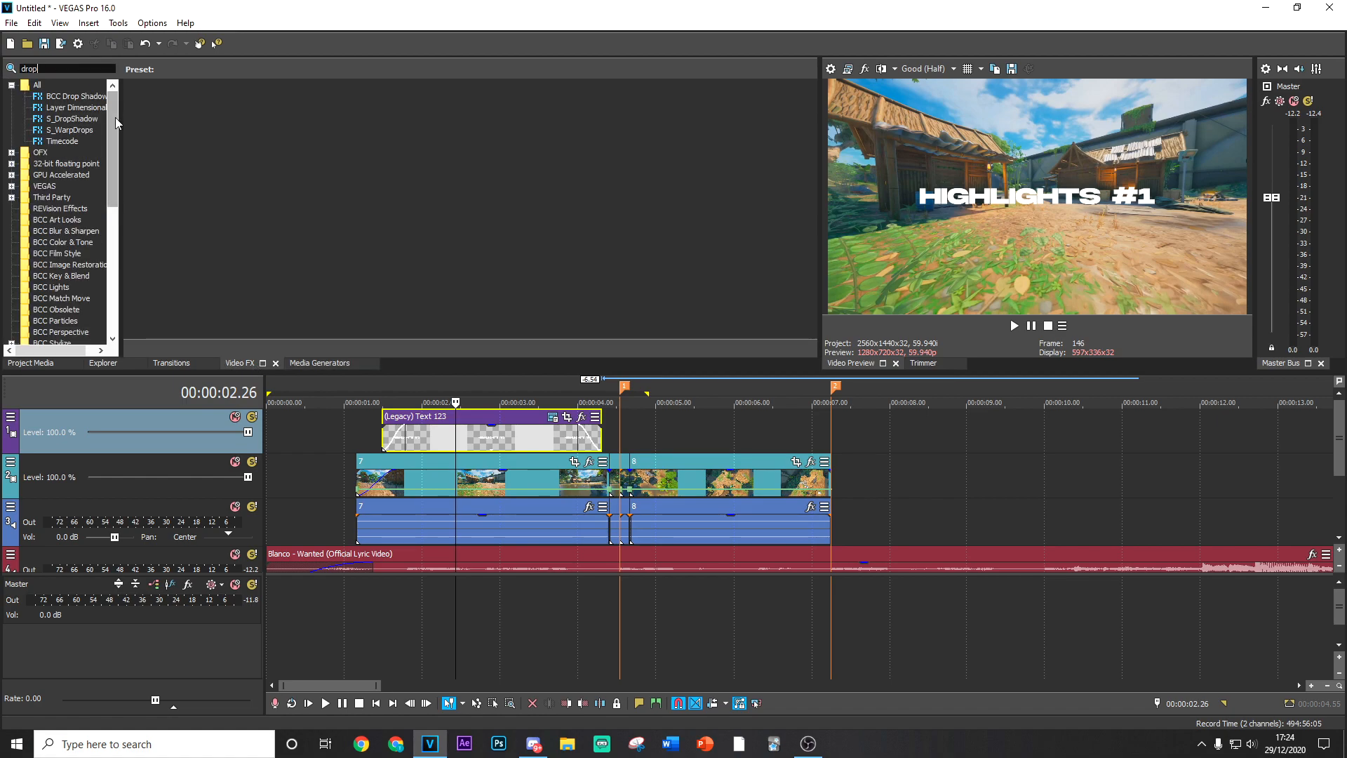
click(70, 118)
drag(246, 113, 477, 442)
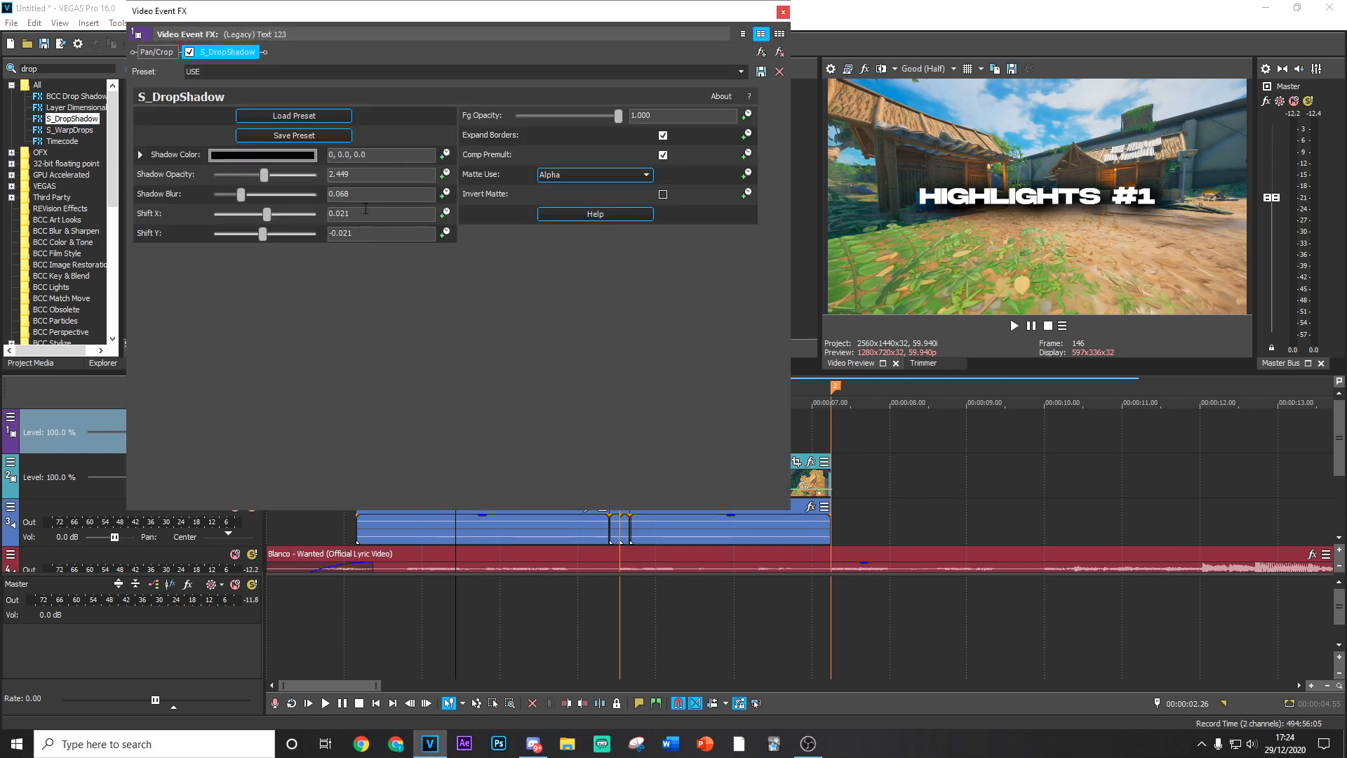
click(780, 11)
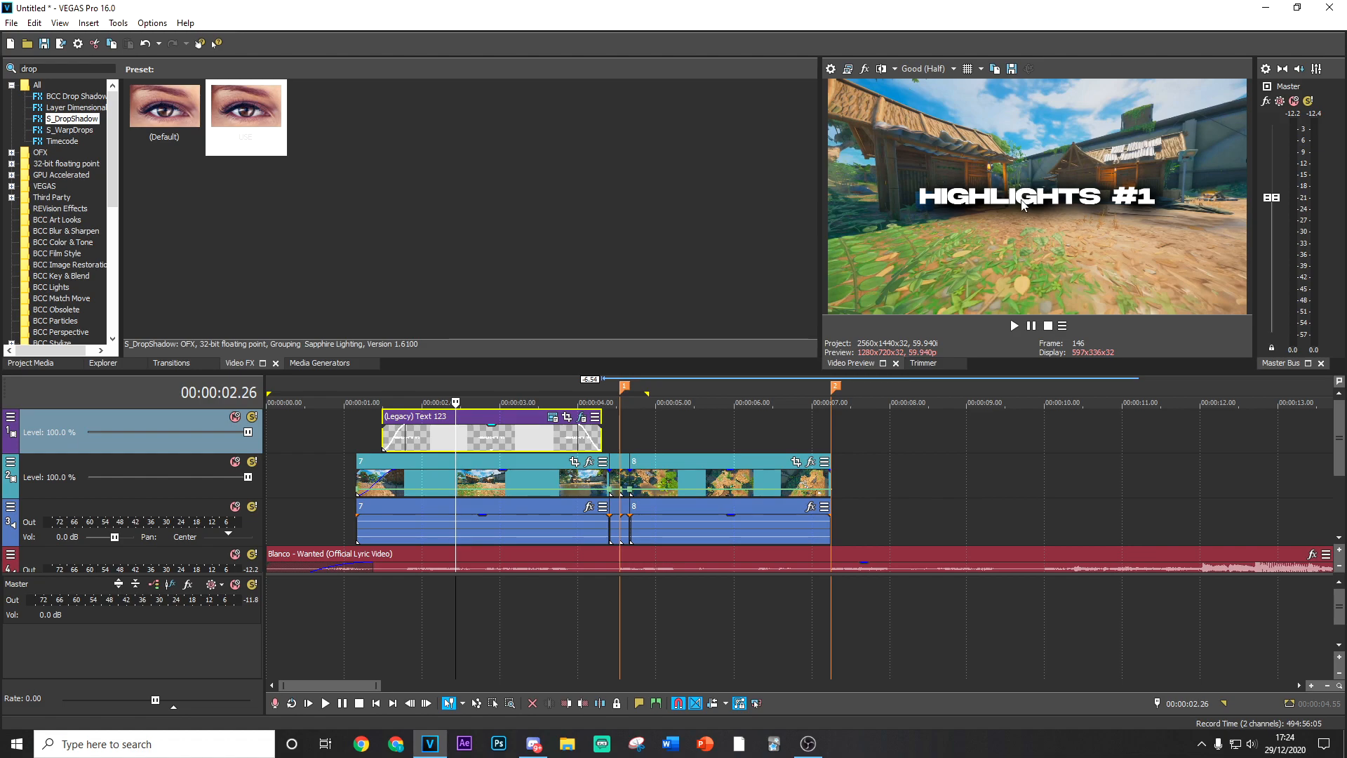
Step: Search the video effects for "wave" and apply the TEXT preset of BCC Wave to the title event
drag(76, 69, 2, 61)
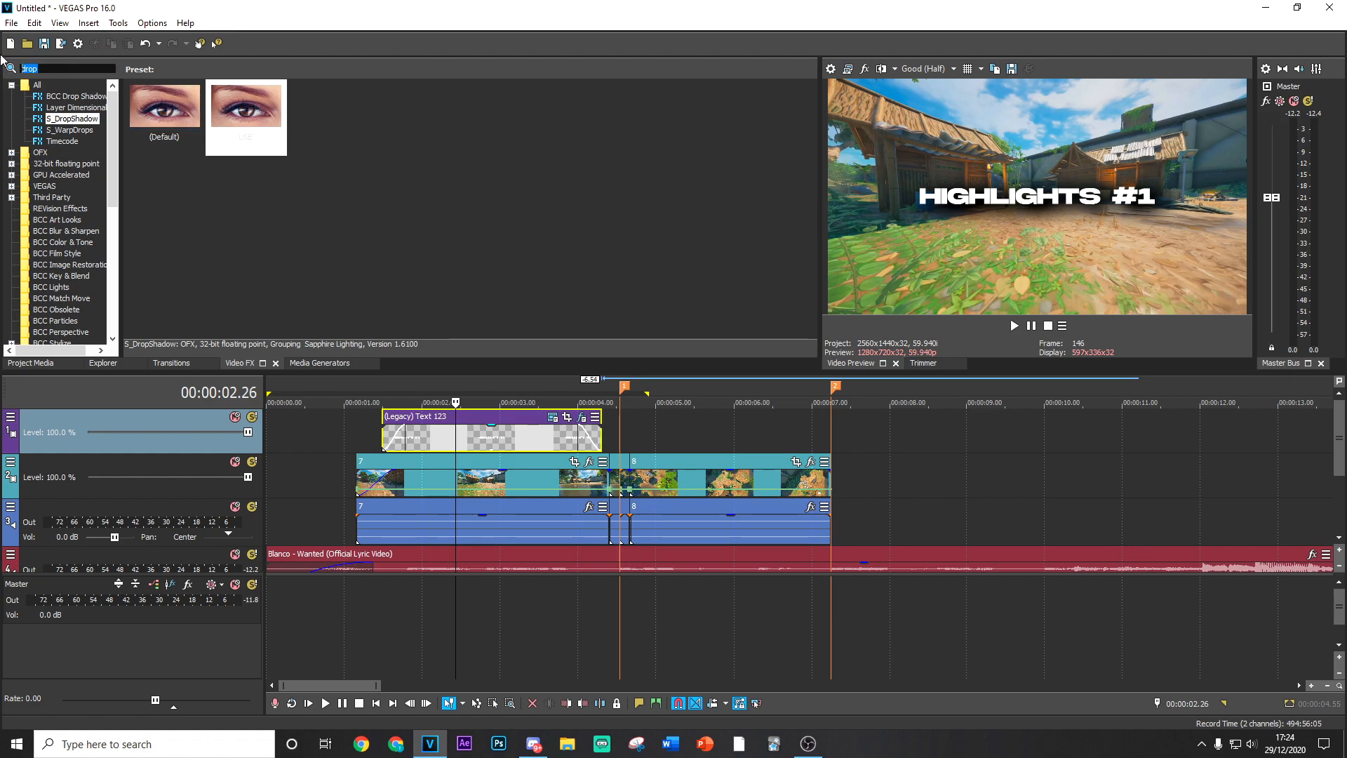
key(BackSpace)
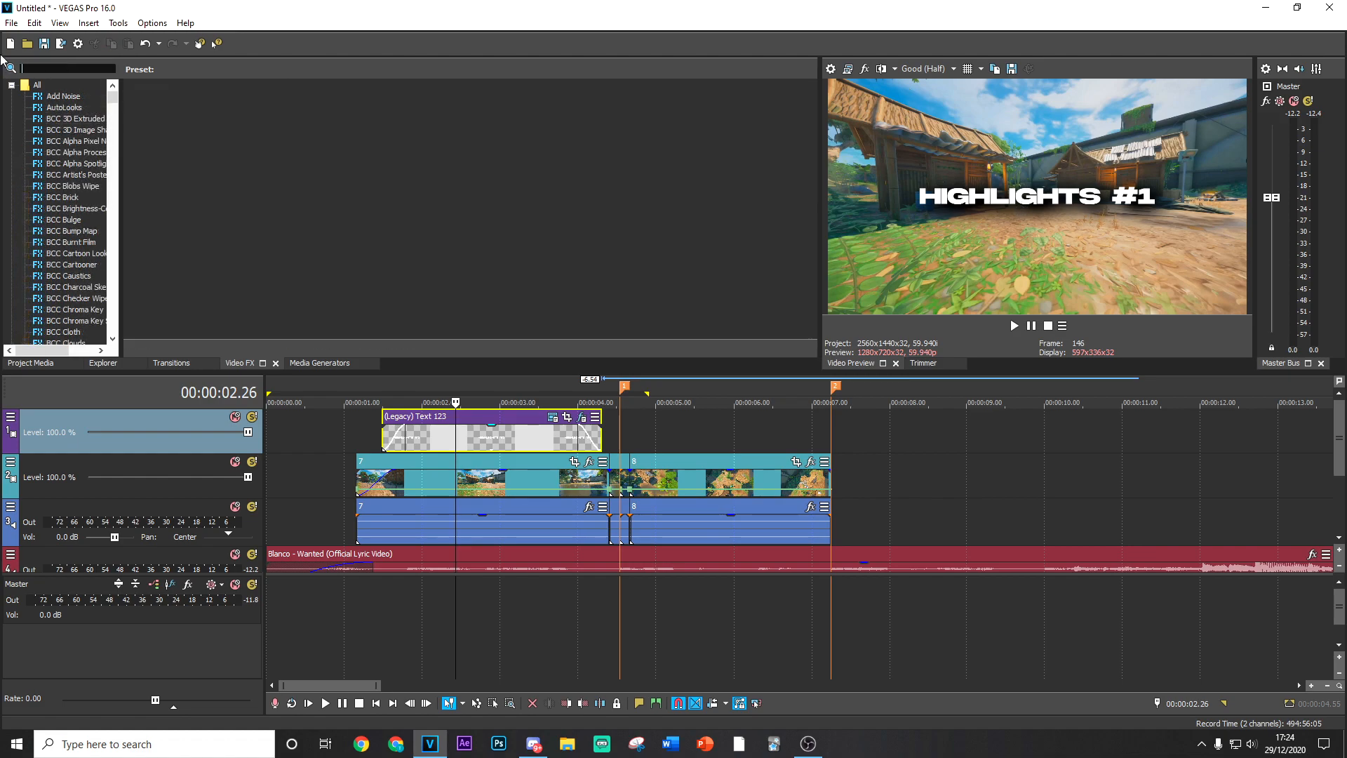
text(wave)
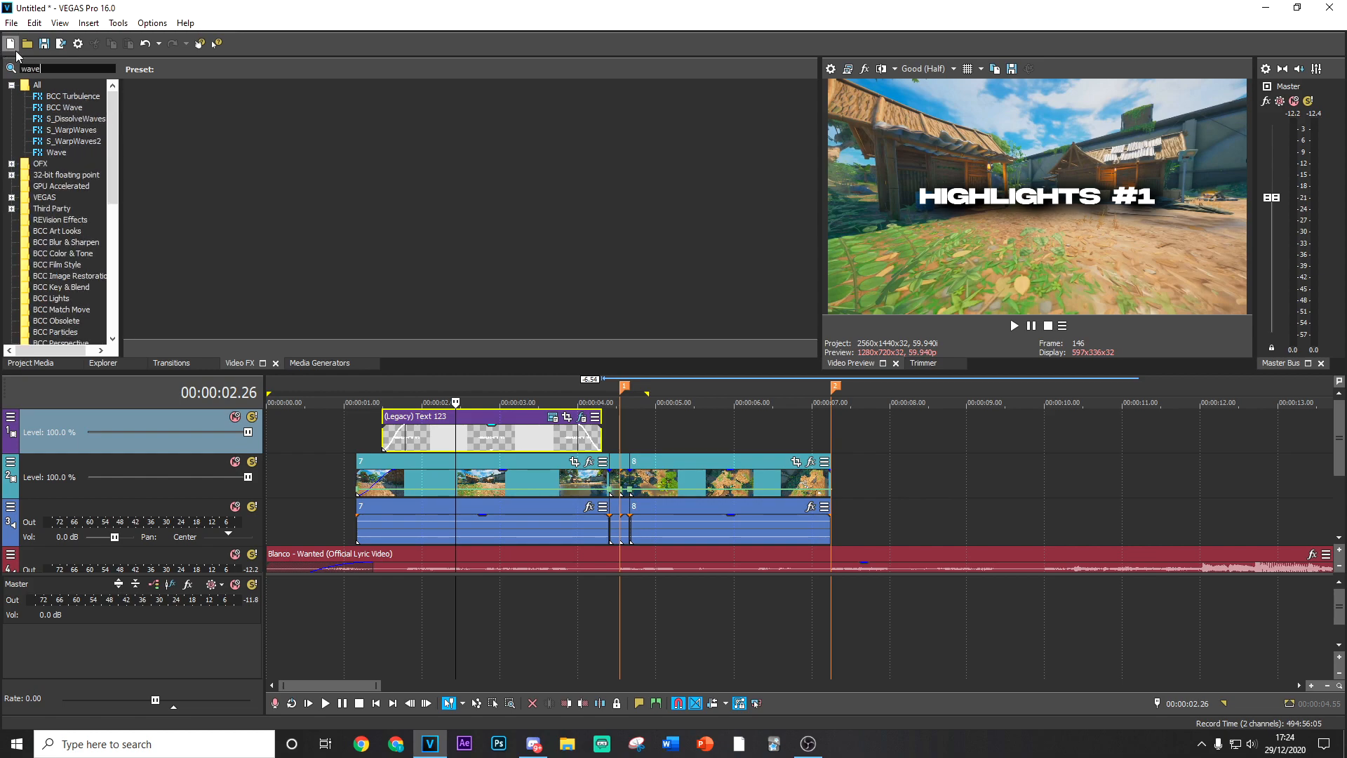
click(71, 109)
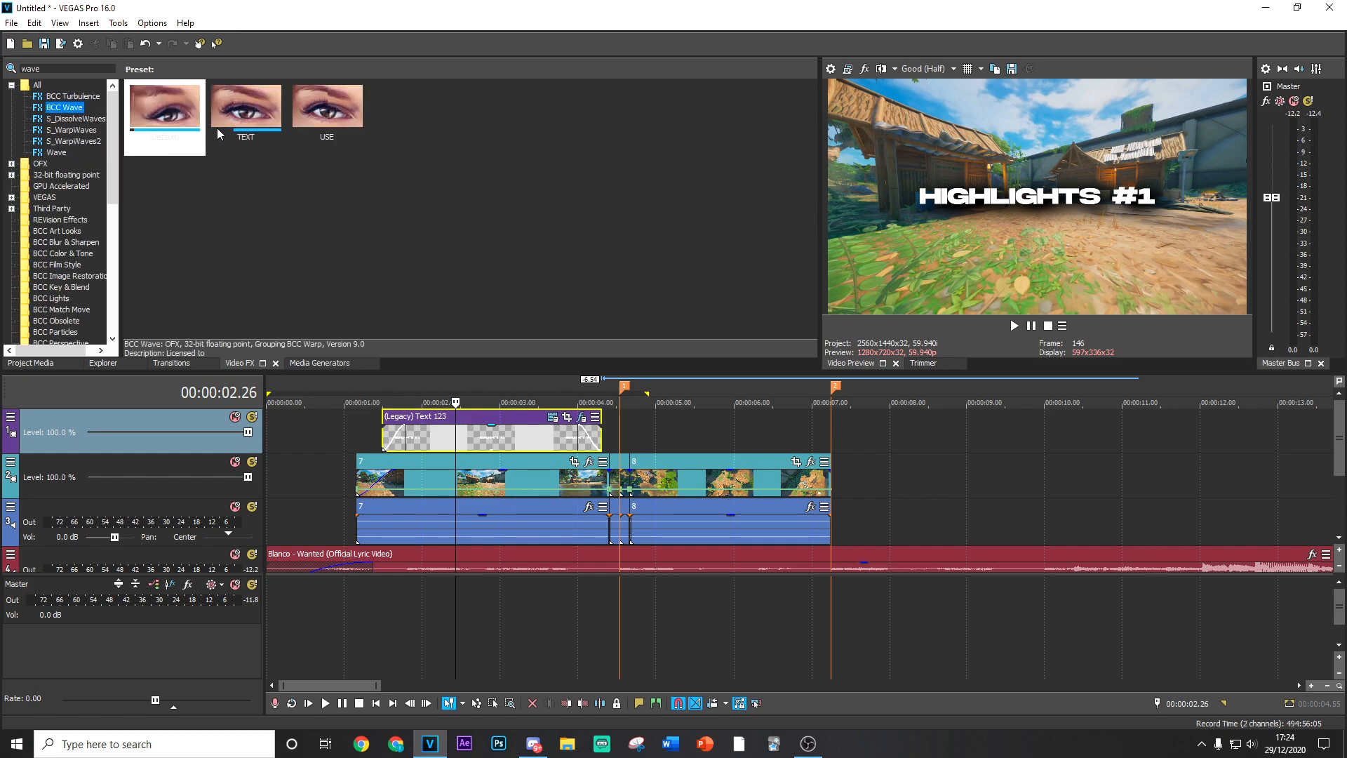
drag(238, 110, 288, 165)
drag(522, 447, 498, 435)
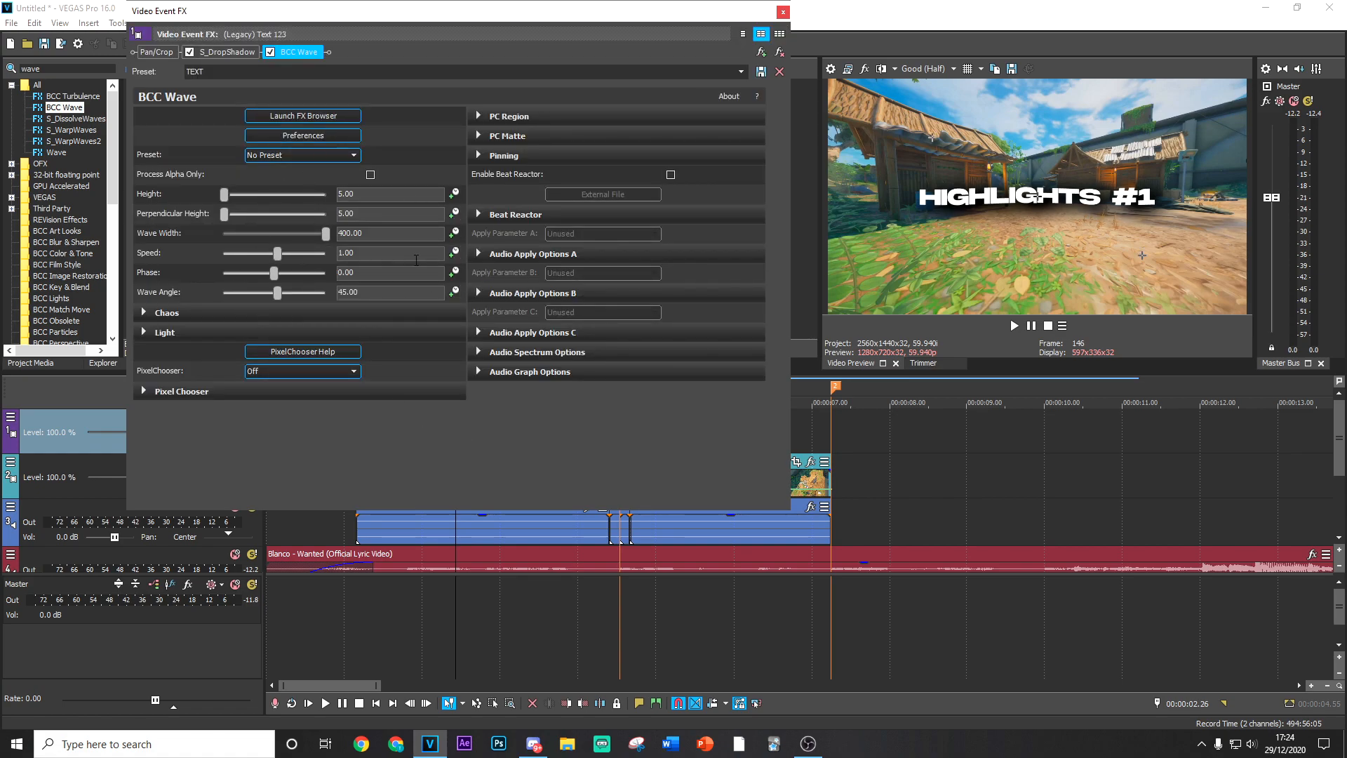
click(783, 12)
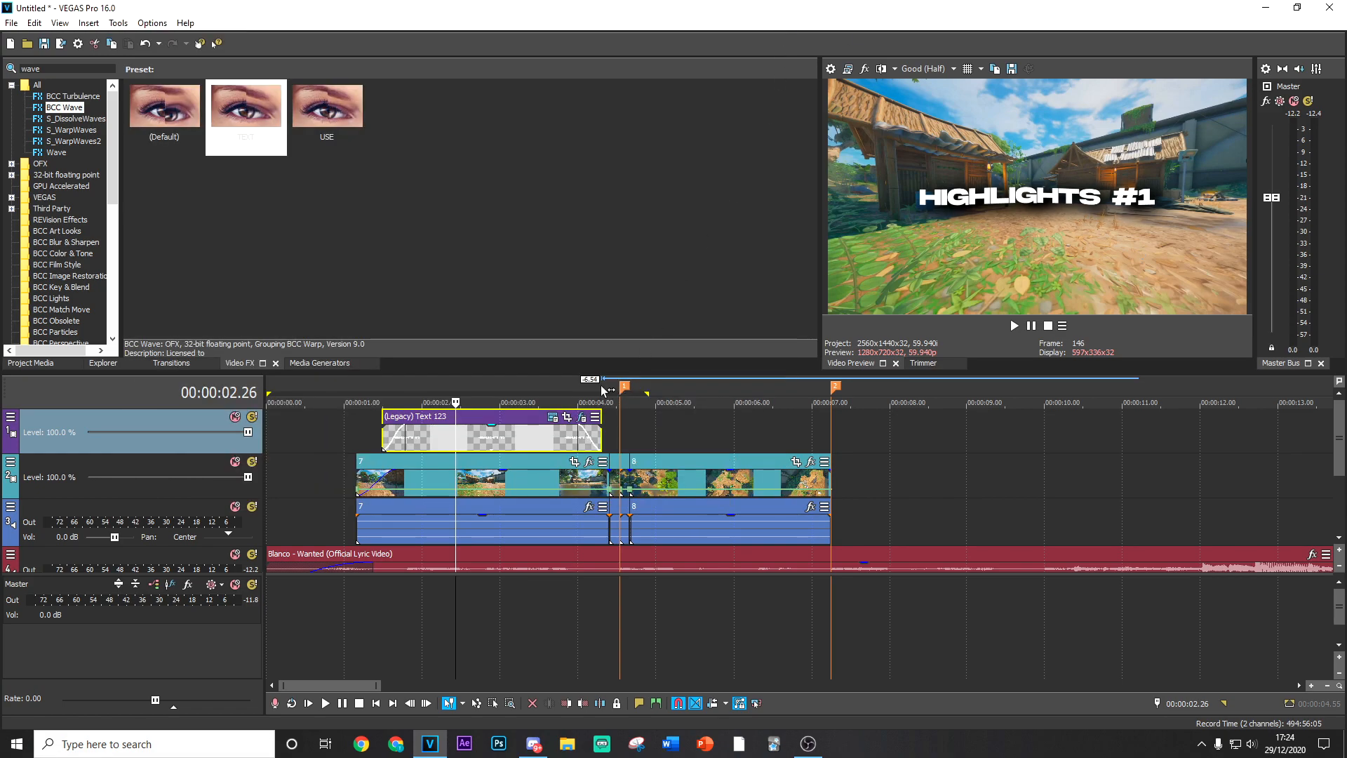
Step: Place the timeline cursor at 00:00:02.41 and apply the "text" preset of uni.Holomatrix II to the title event
click(476, 444)
mouse_move(476, 444)
mouse_down()
mouse_move(509, 447)
mouse_move(474, 444)
mouse_up()
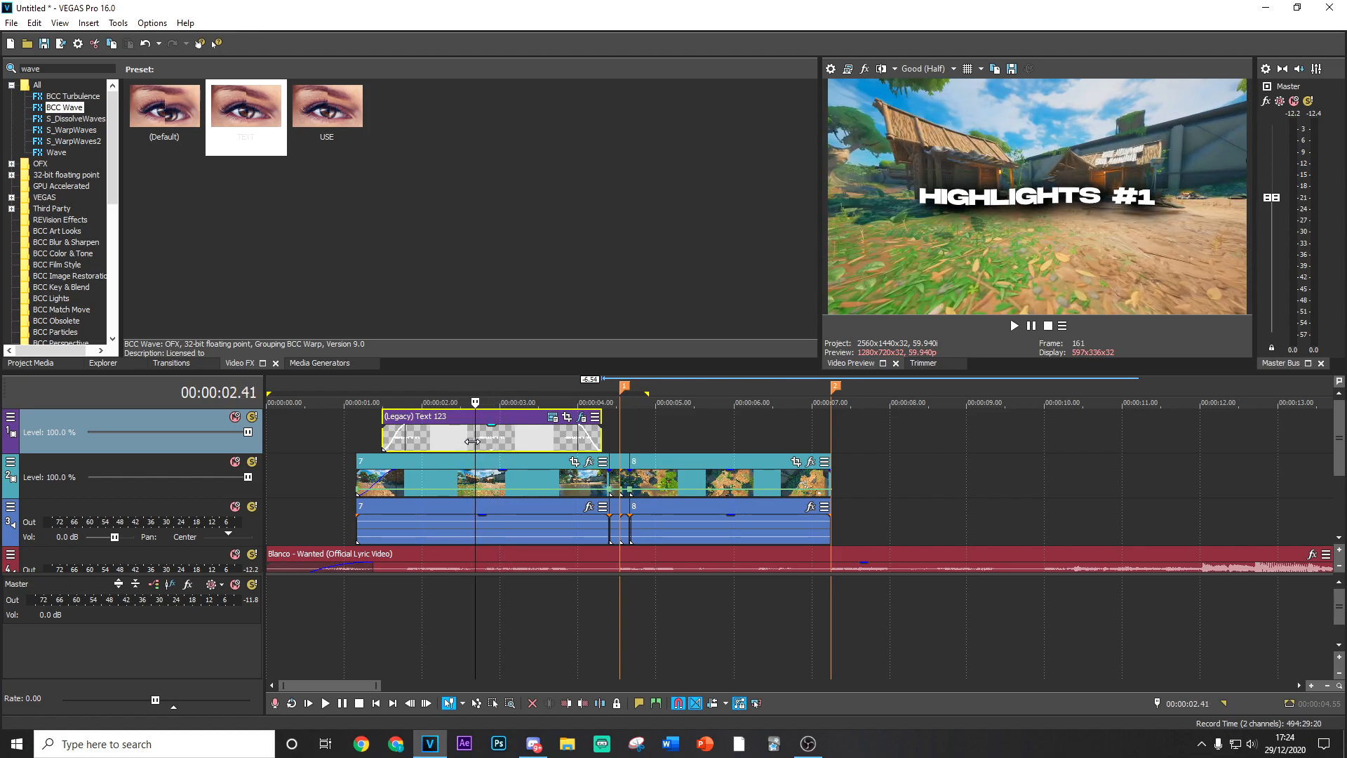
click(85, 64)
text(uni)
scroll(77, 211, down, 2)
click(77, 147)
drag(217, 136, 457, 422)
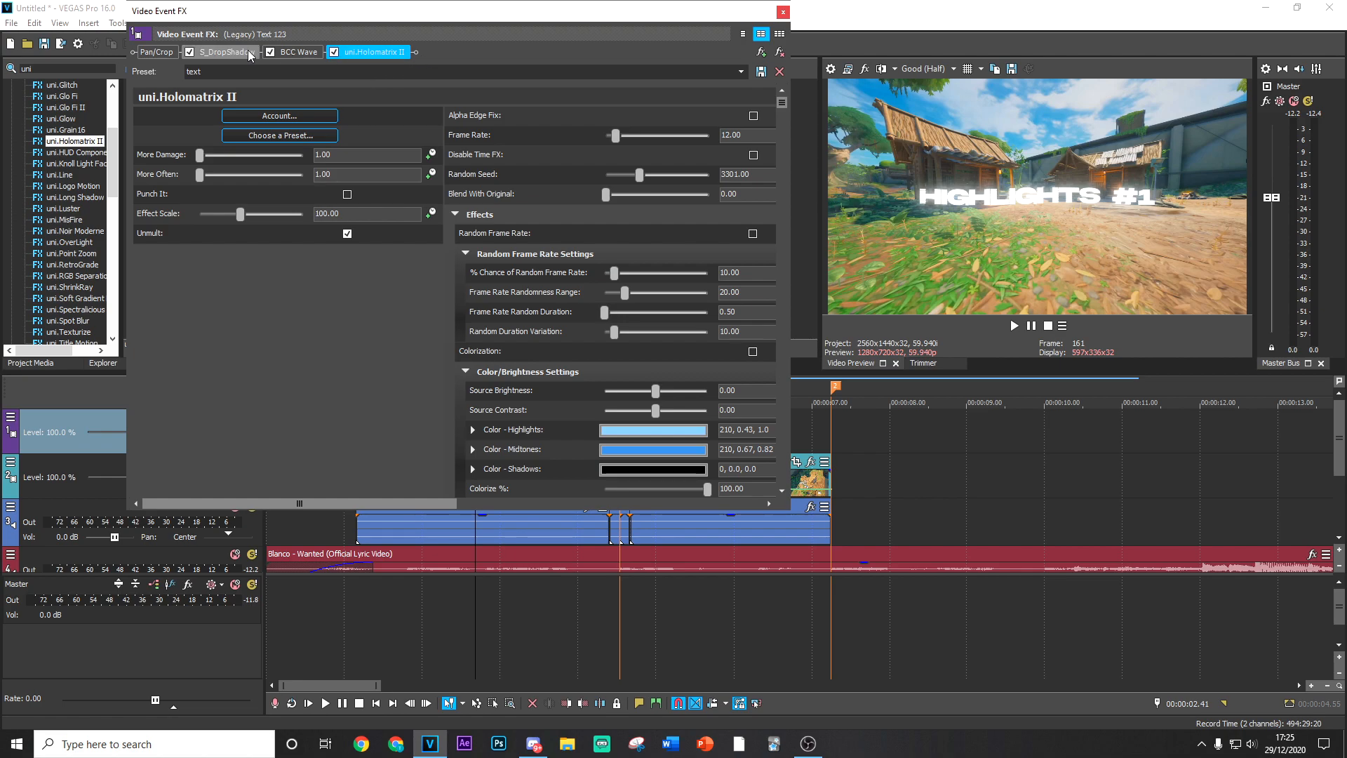
Step: Move S_DropShadow to the end of the title's effect chain and set its shadow opacity to 2.000
drag(221, 52, 379, 65)
click(300, 51)
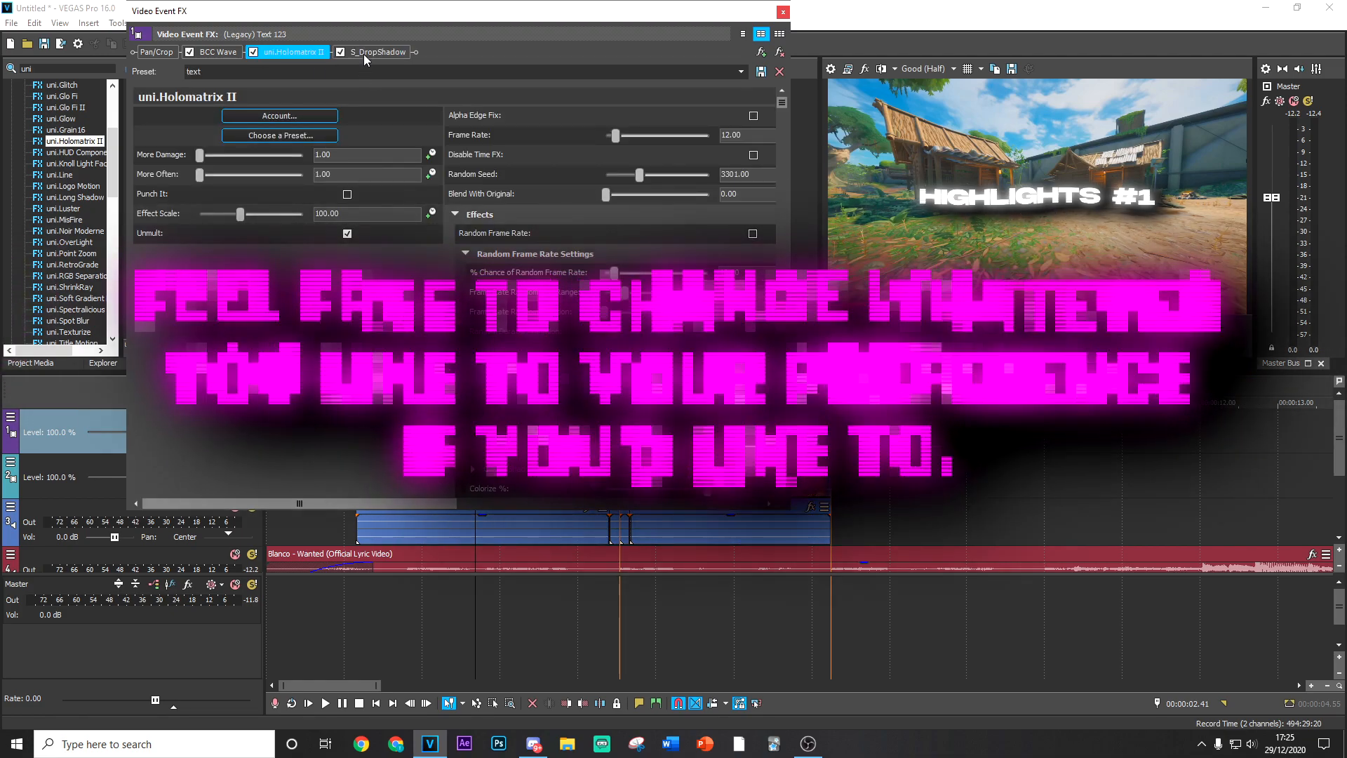
click(373, 52)
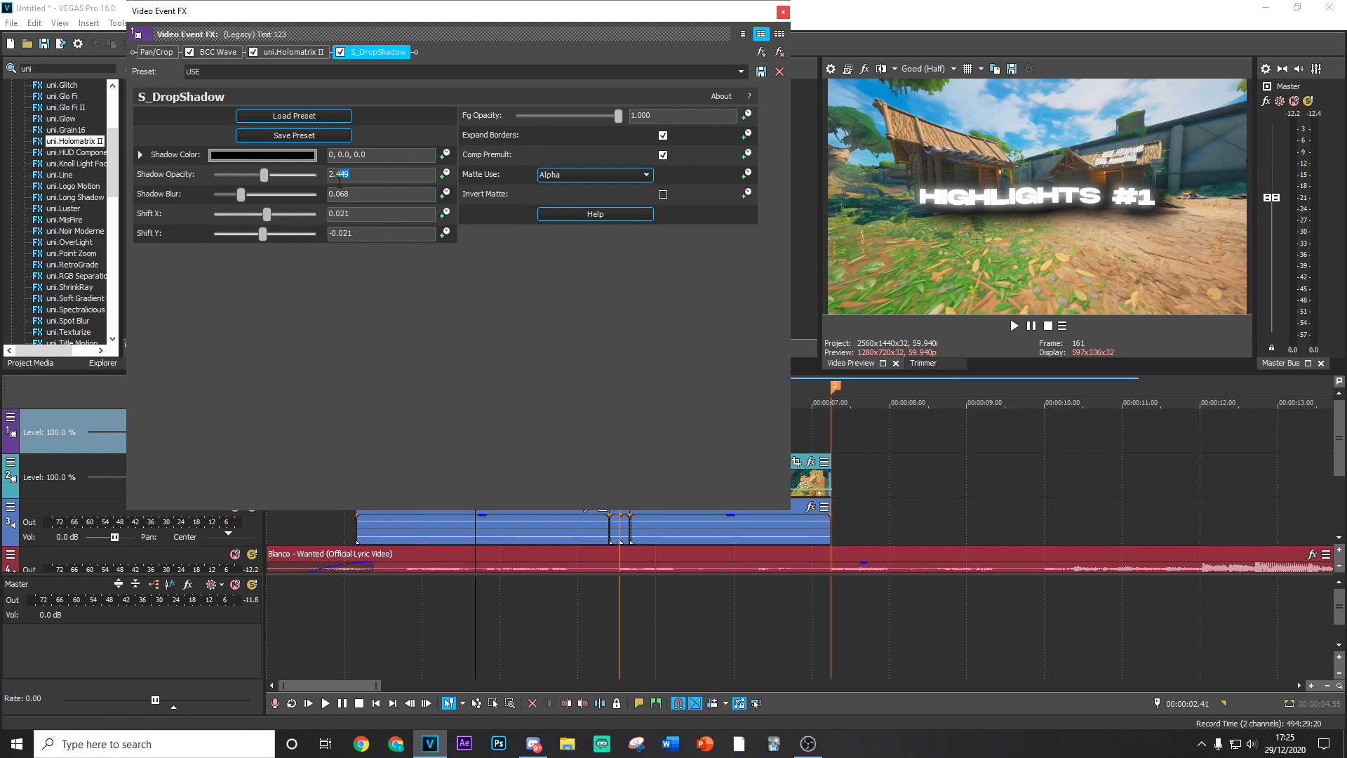
key(Return)
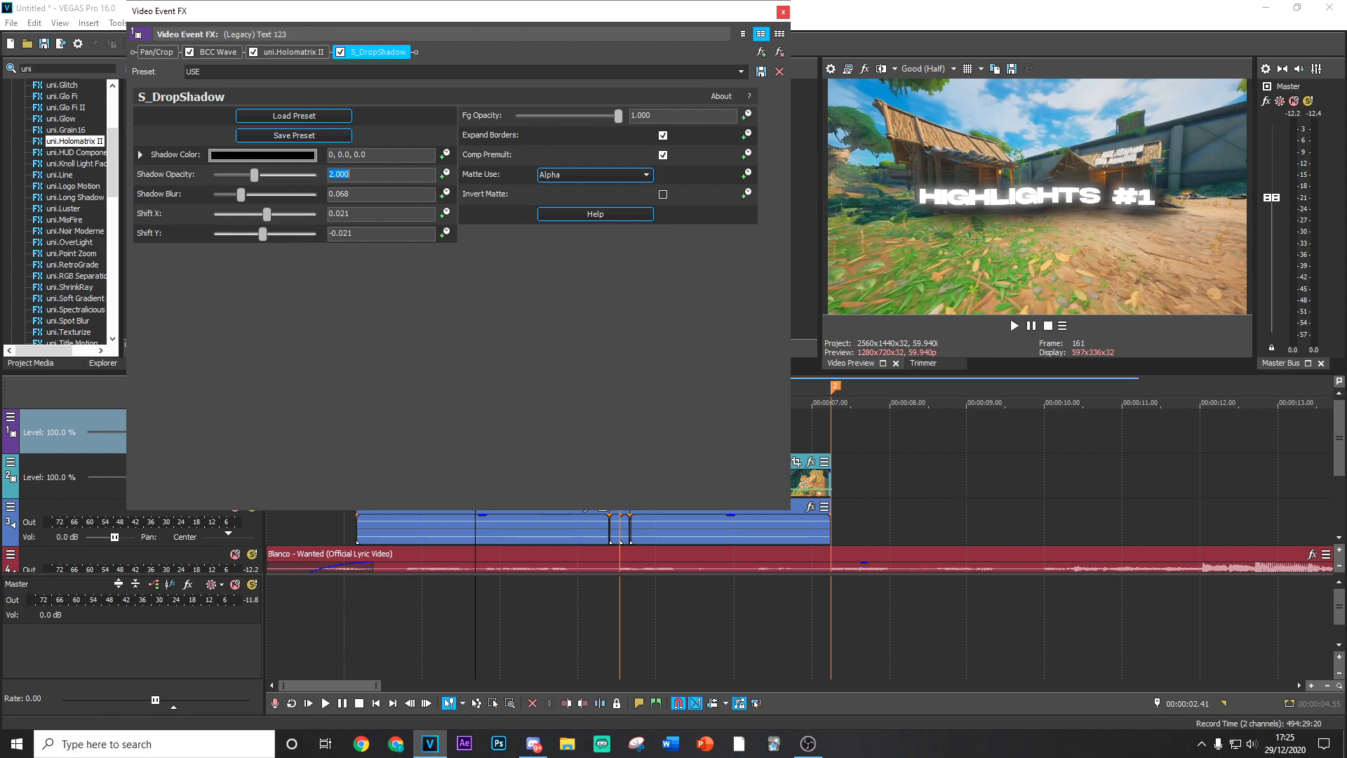
click(296, 53)
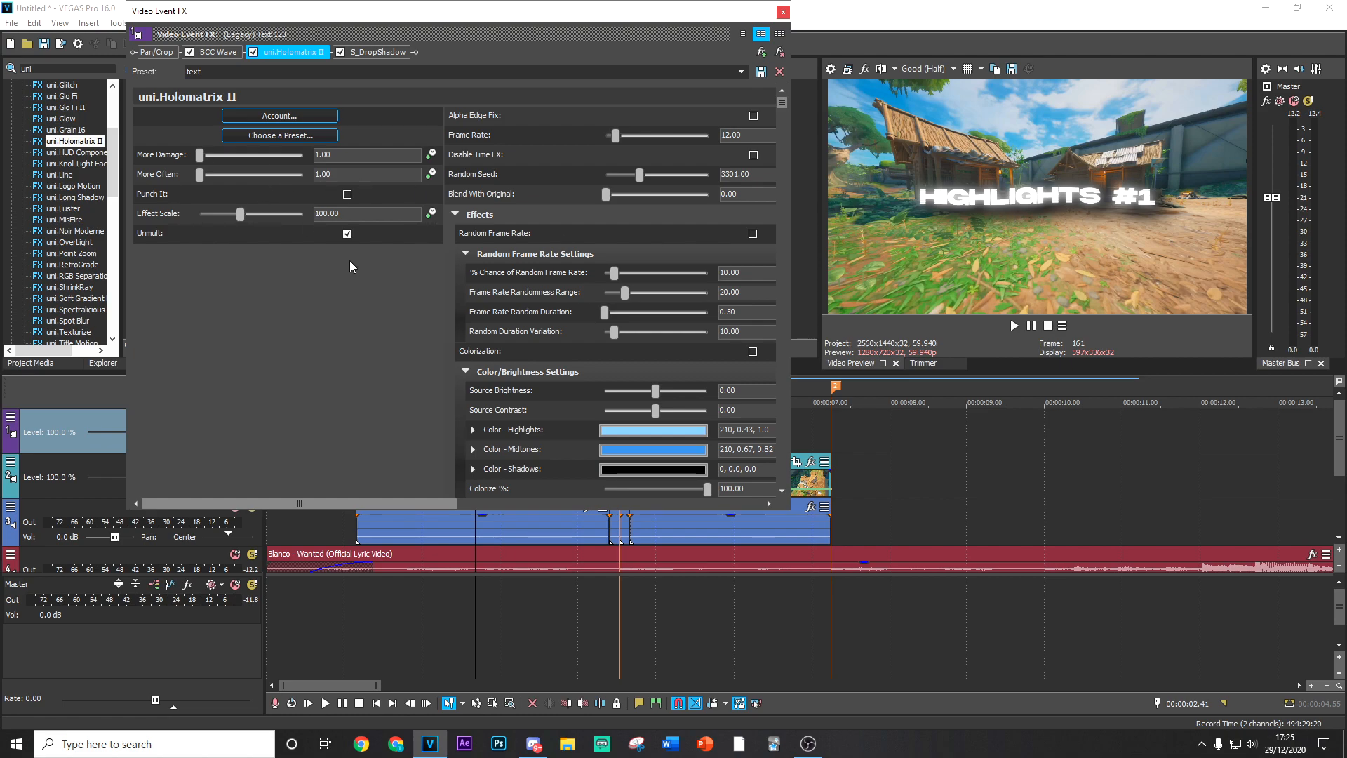
click(782, 12)
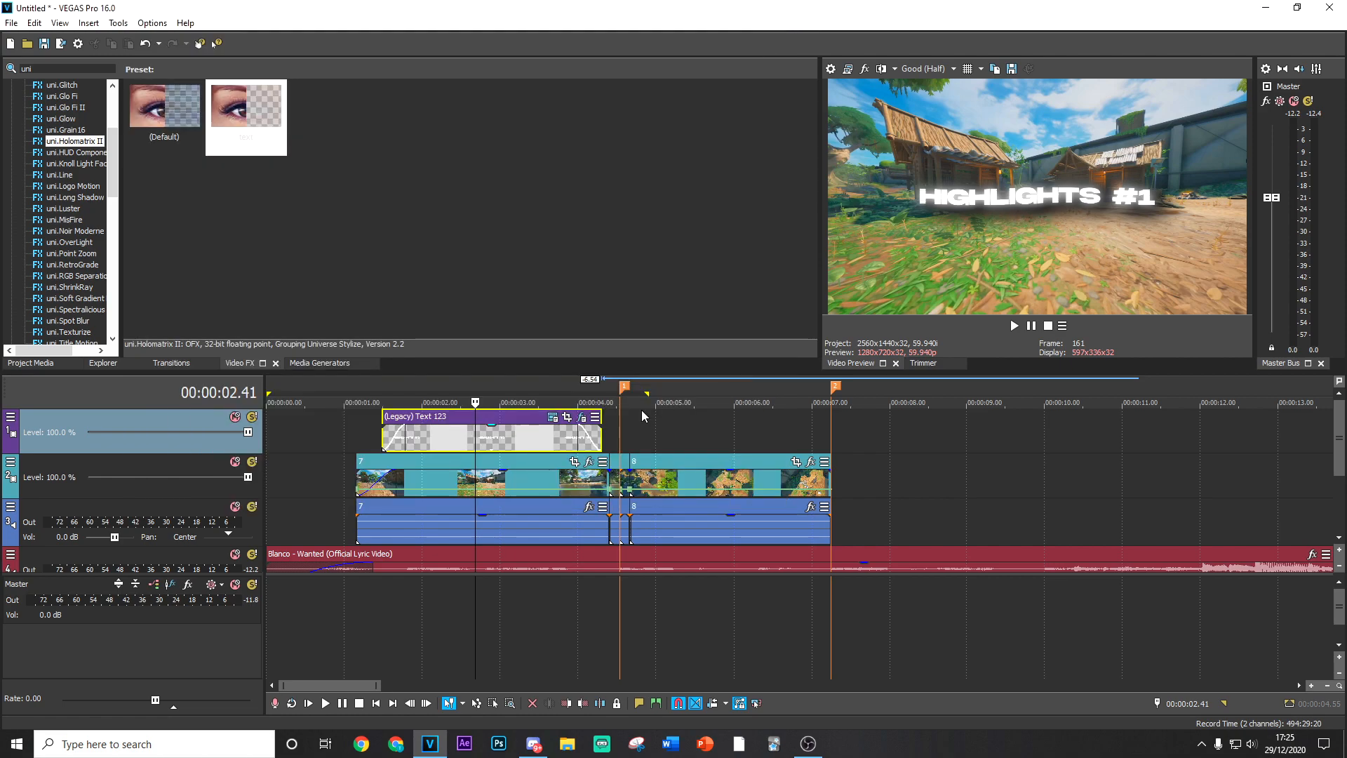
Step: Change the title's text color to a bright blue with RGB values 13, 162, 255
scroll(645, 420, up, 1)
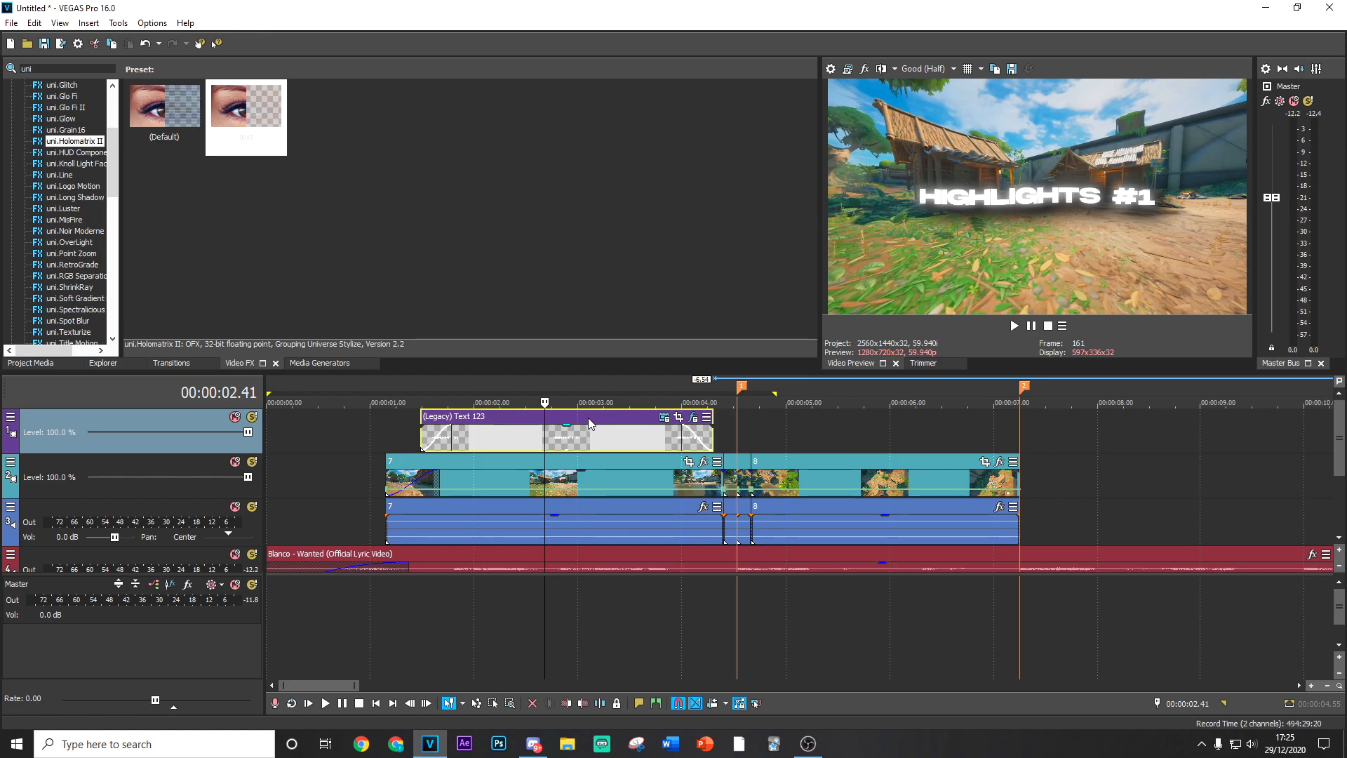
click(663, 417)
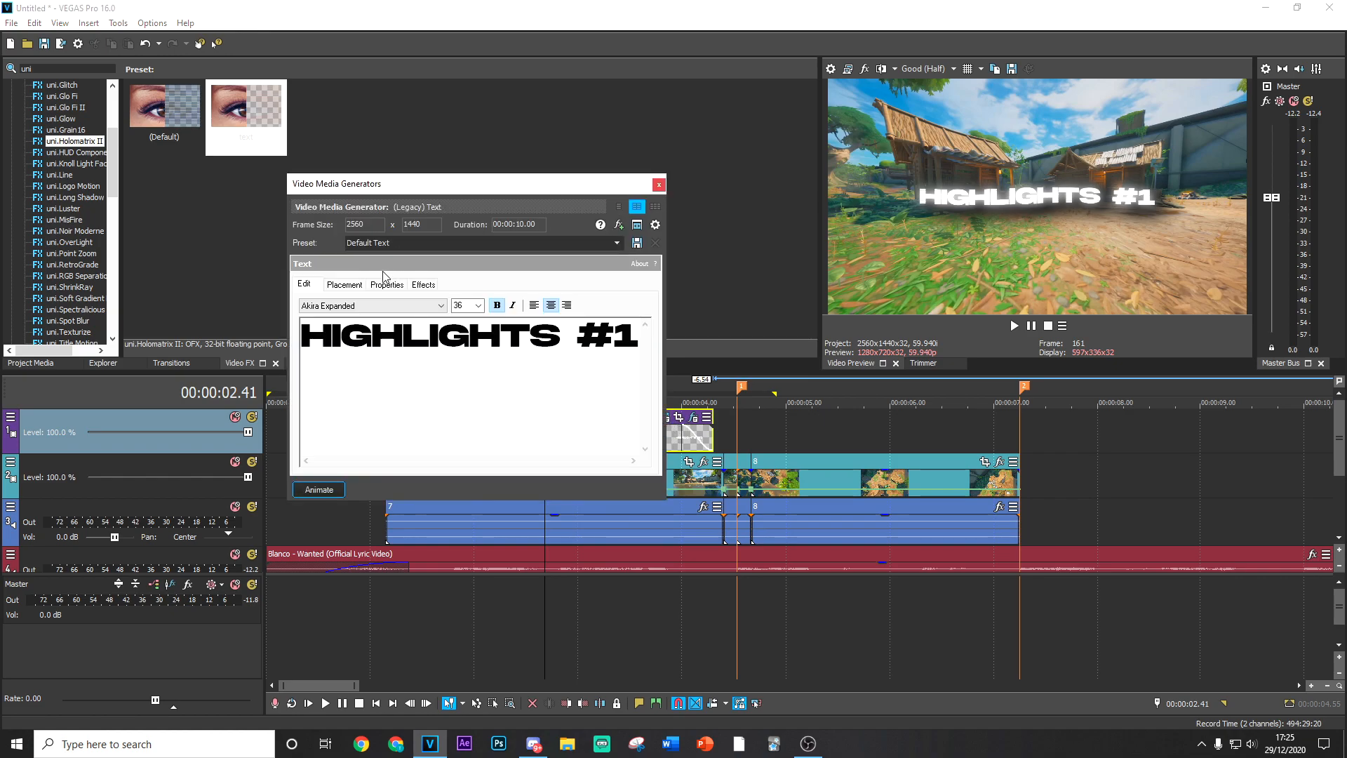
click(387, 283)
click(397, 369)
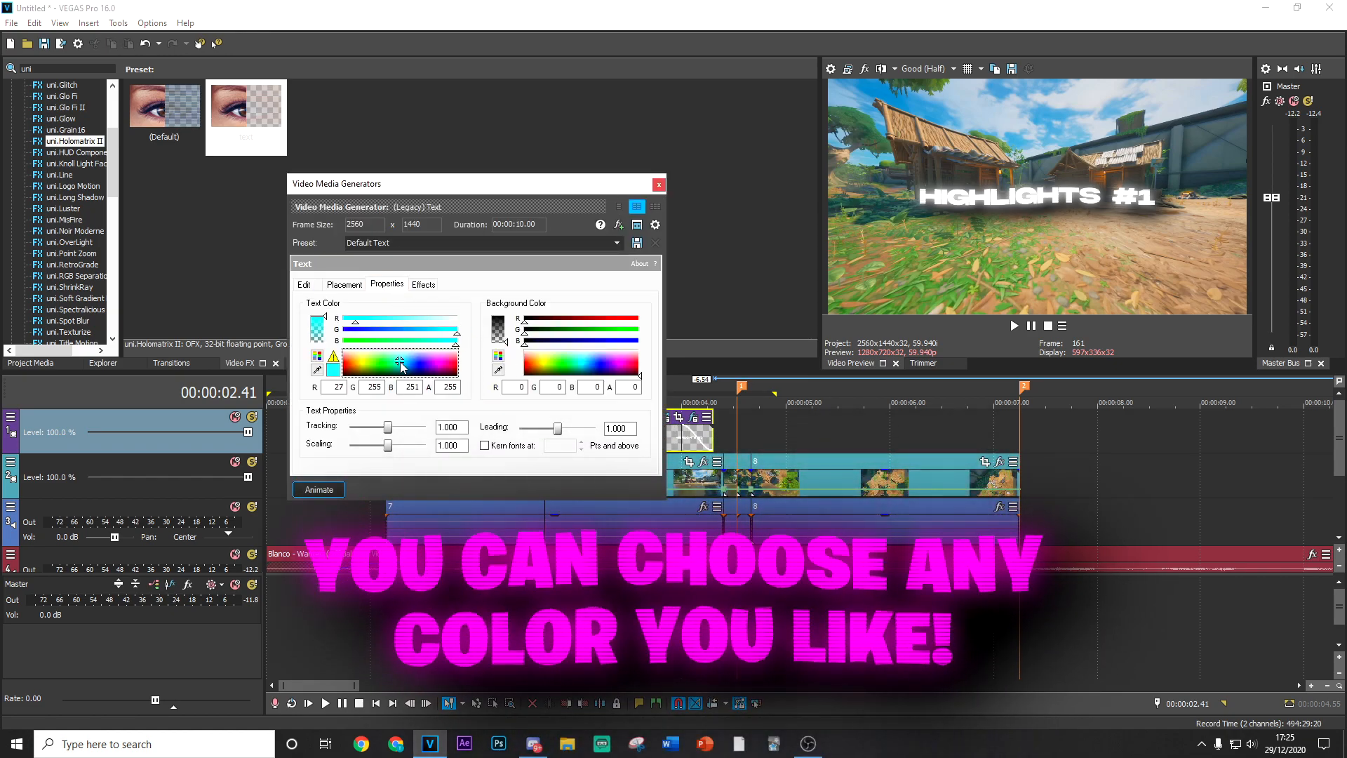
click(380, 361)
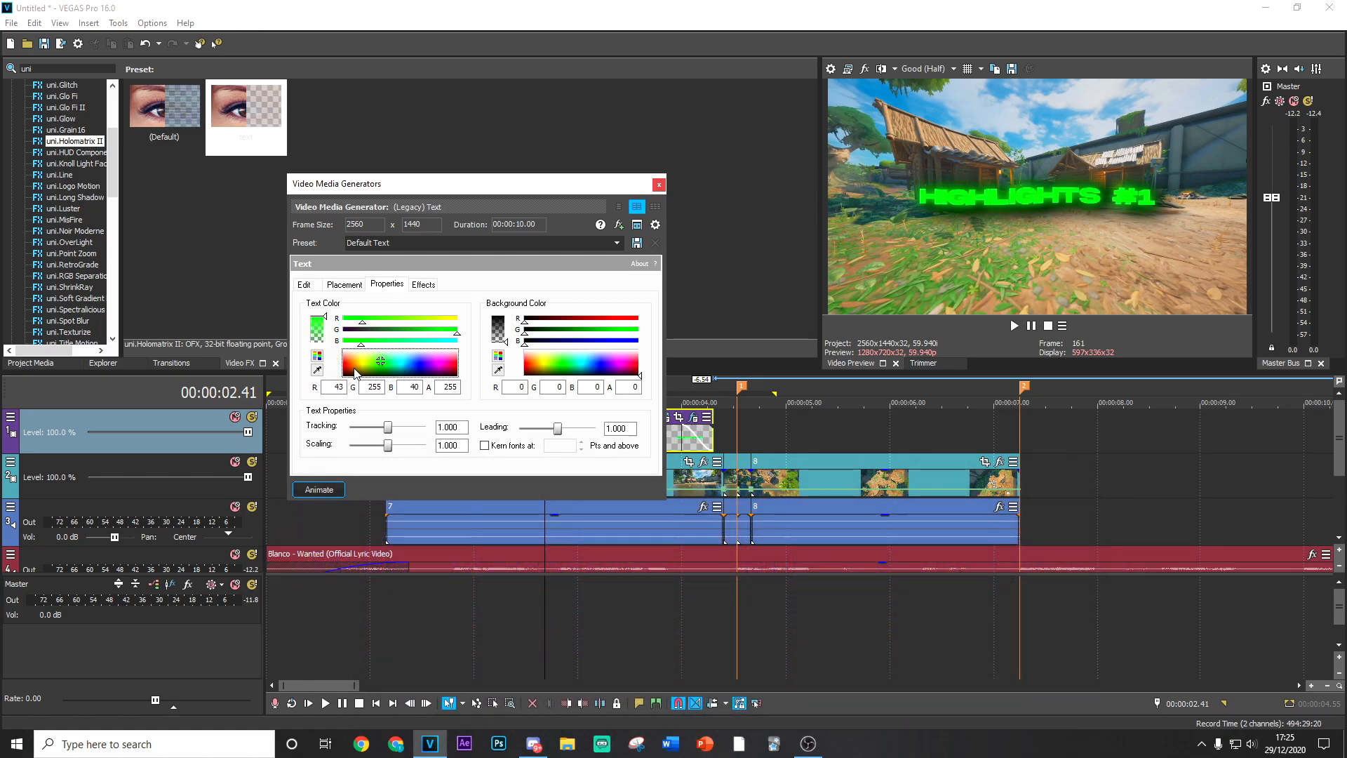
click(403, 365)
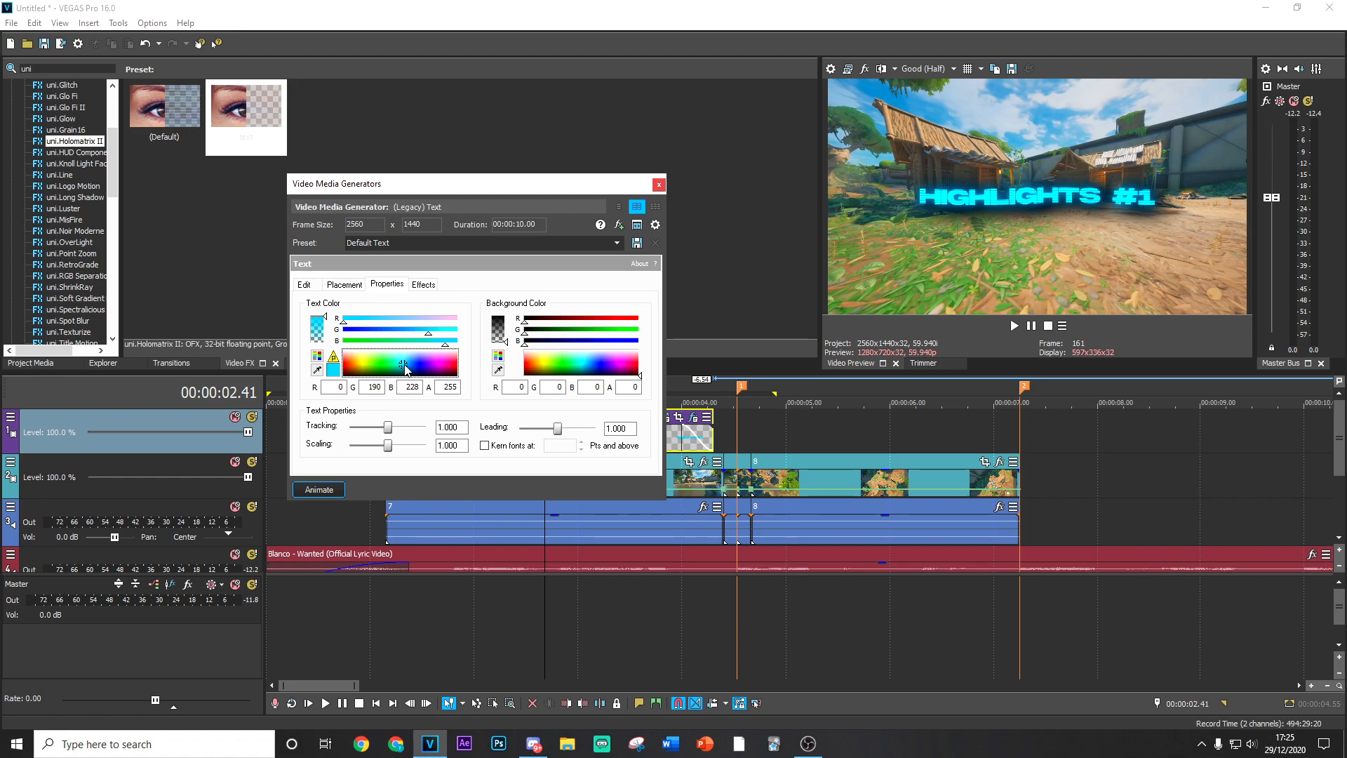
click(410, 372)
click(409, 370)
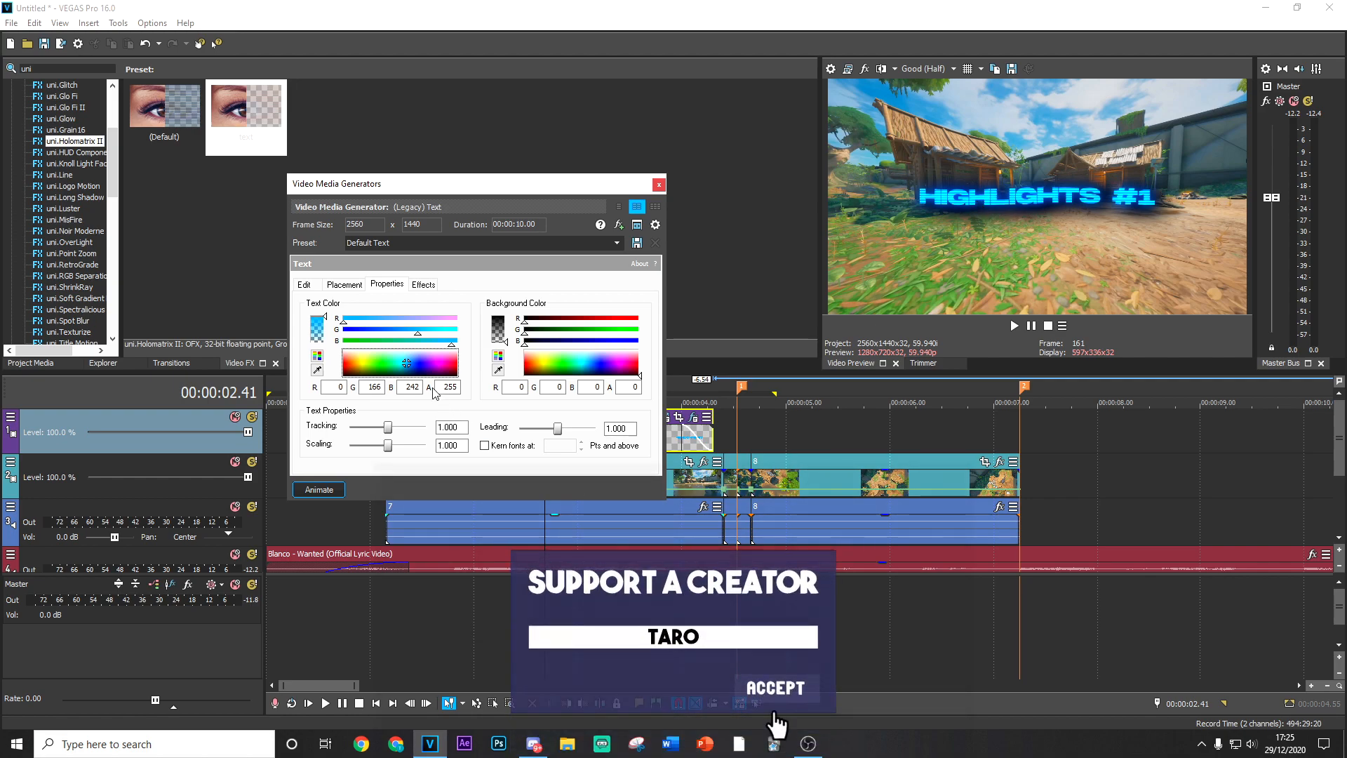
click(403, 364)
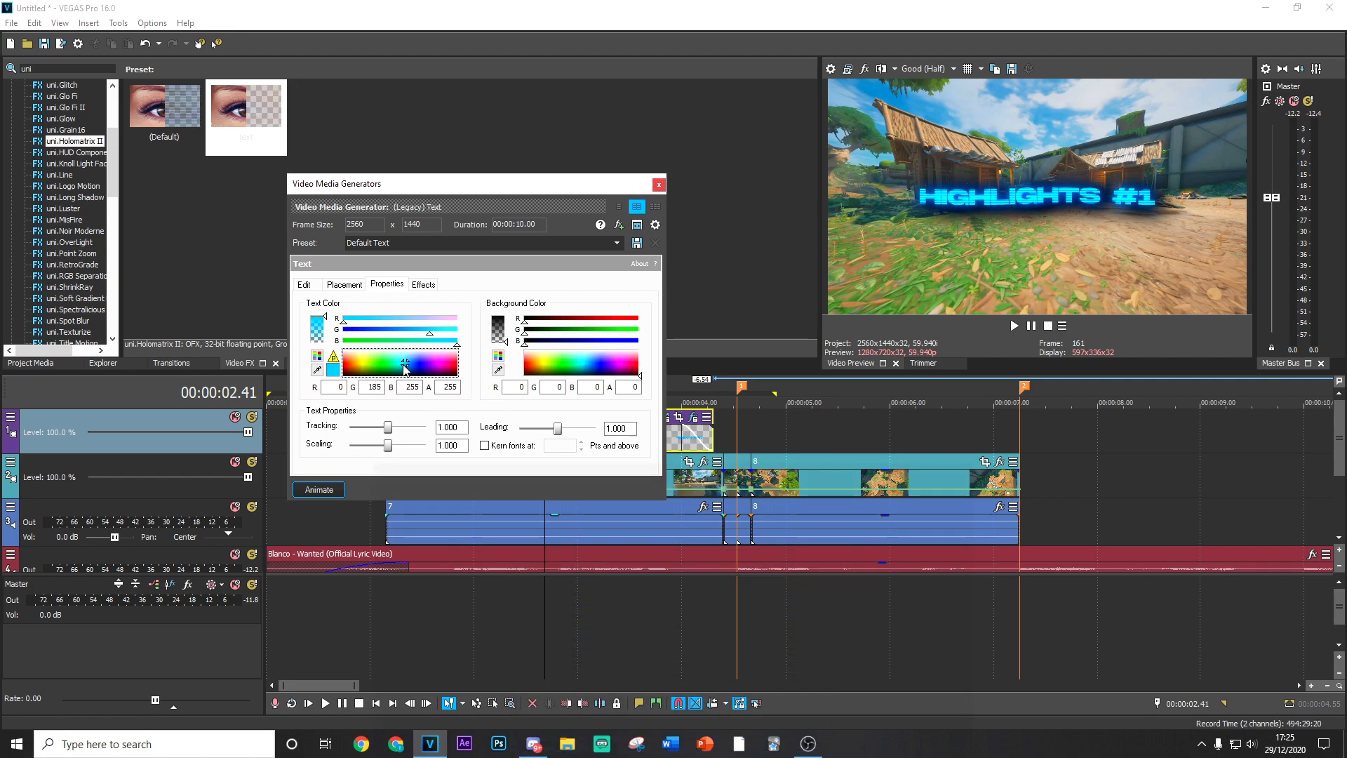
mouse_move(403, 364)
mouse_down()
mouse_move(382, 373)
mouse_move(409, 367)
mouse_up()
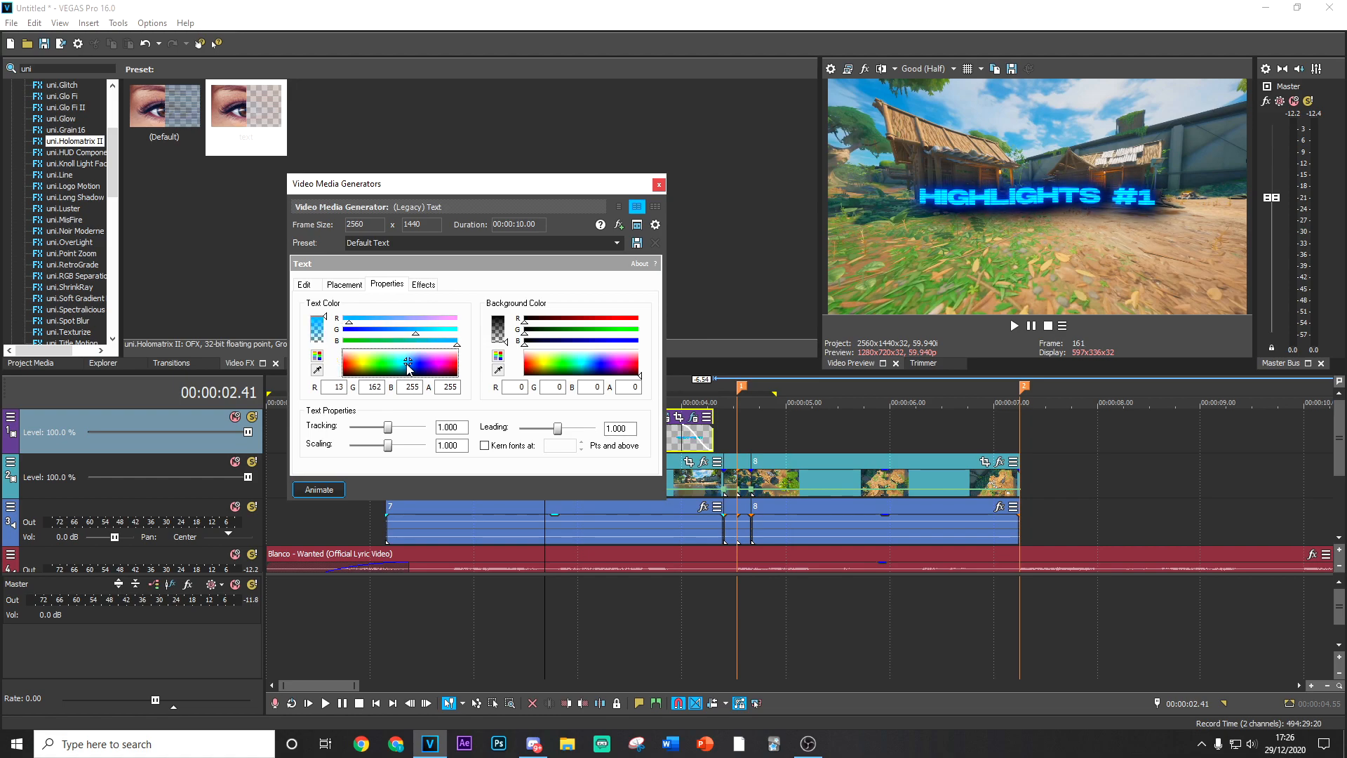
click(659, 184)
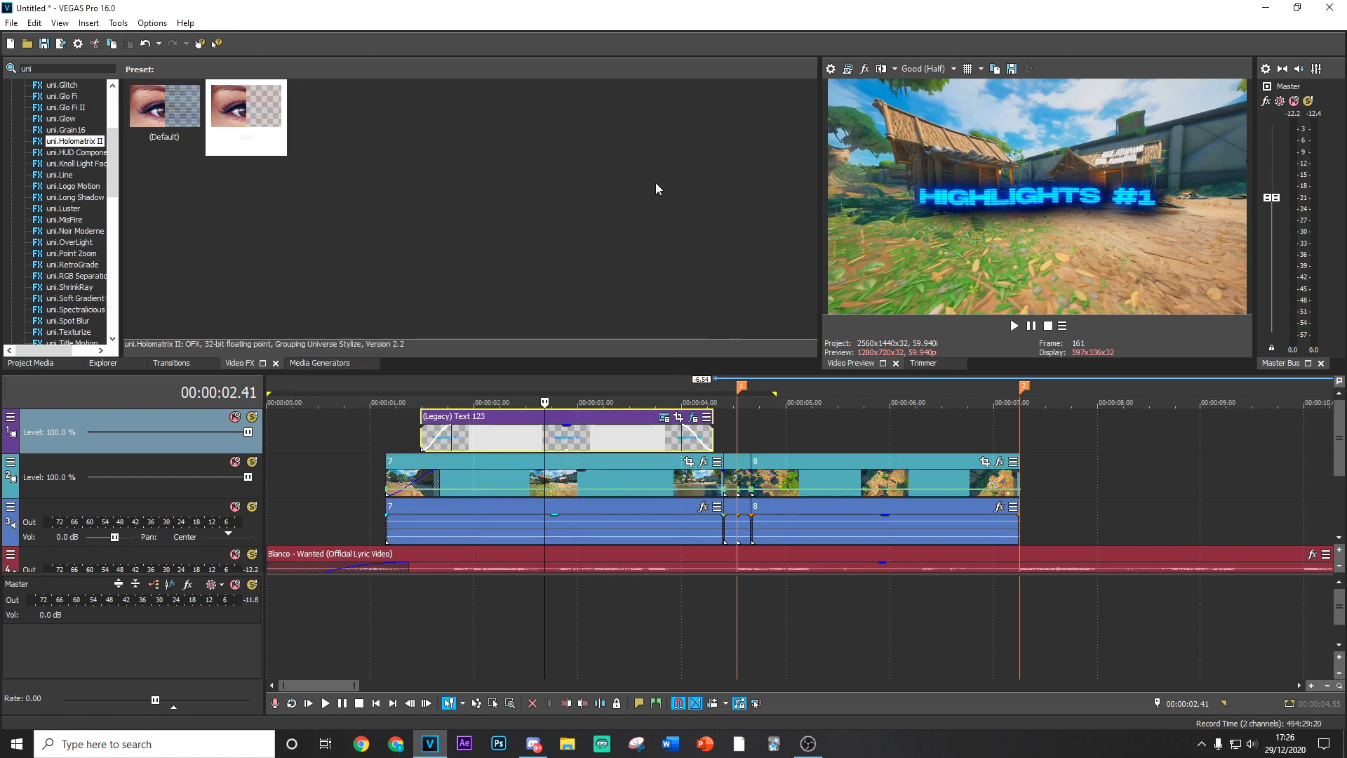
Step: Paste a new copy of the "Highlights #1" title event above the second clip and fit its length to that clip
click(598, 449)
right_click(555, 437)
click(583, 376)
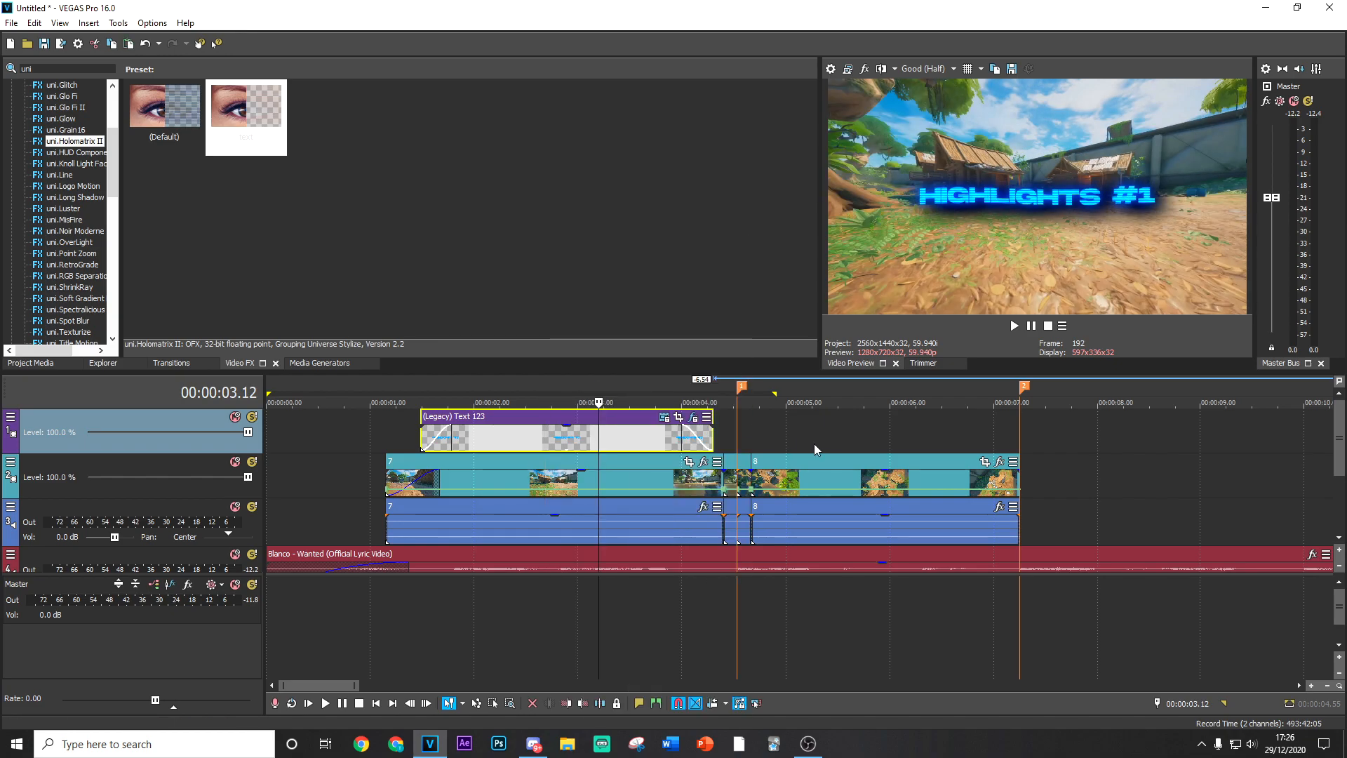
click(784, 435)
right_click(784, 435)
click(877, 235)
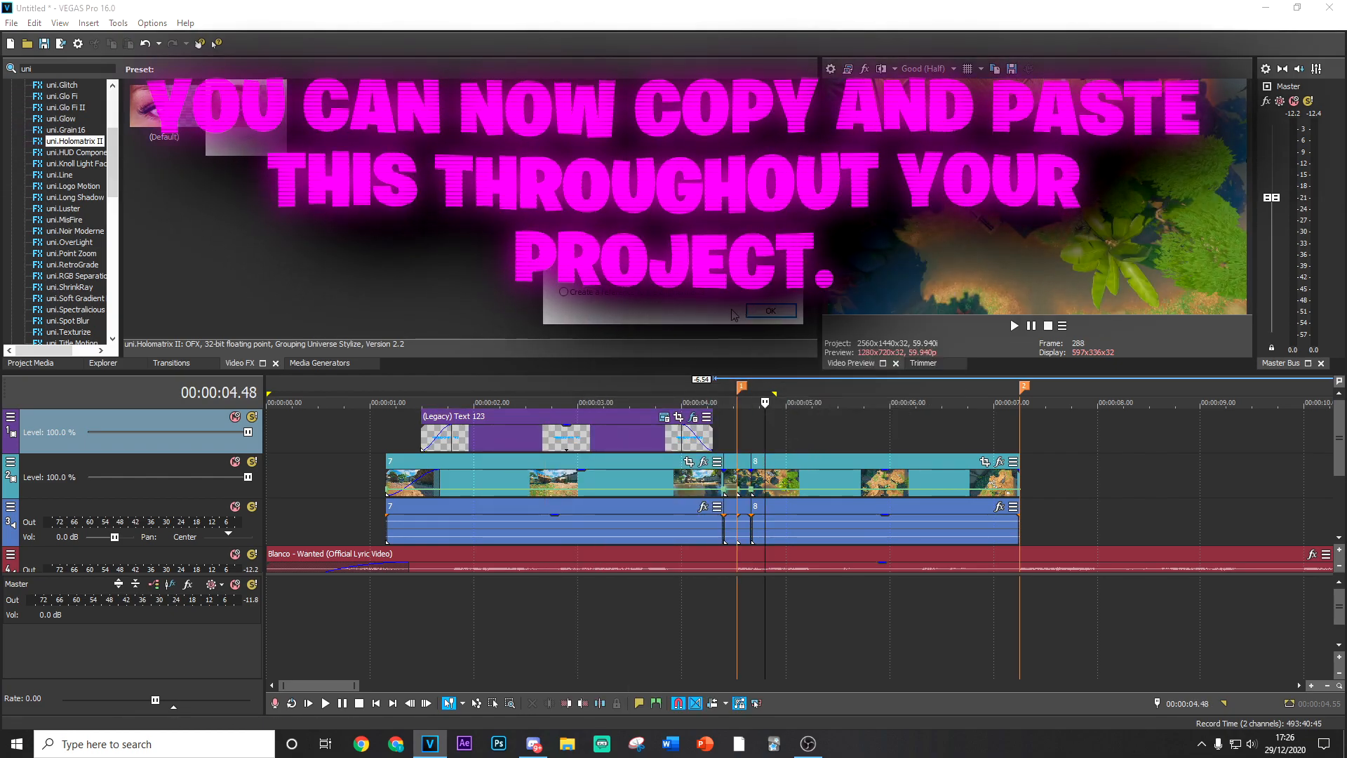
drag(855, 442, 840, 445)
drag(1038, 440, 1008, 443)
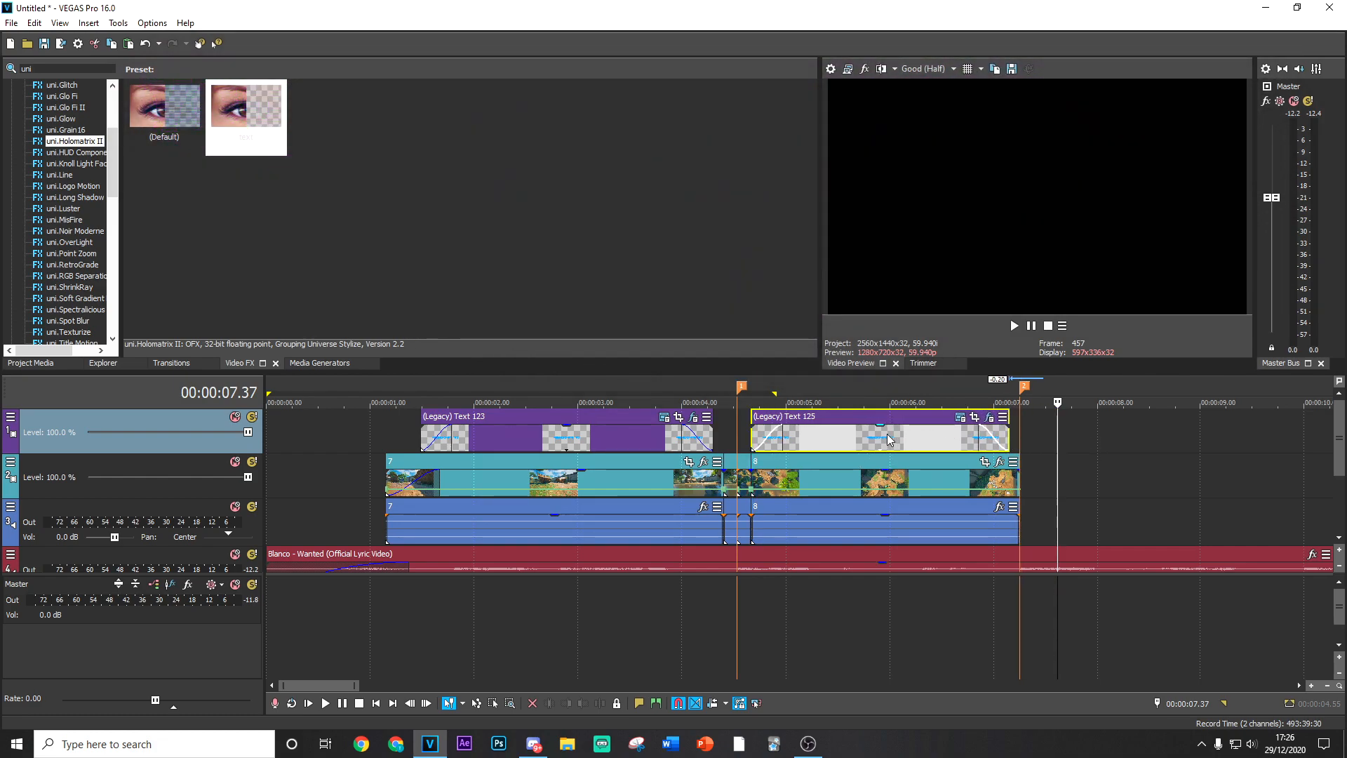
Step: Replace the copied title's text with 'WANTED' in quotation marks
click(888, 435)
click(958, 418)
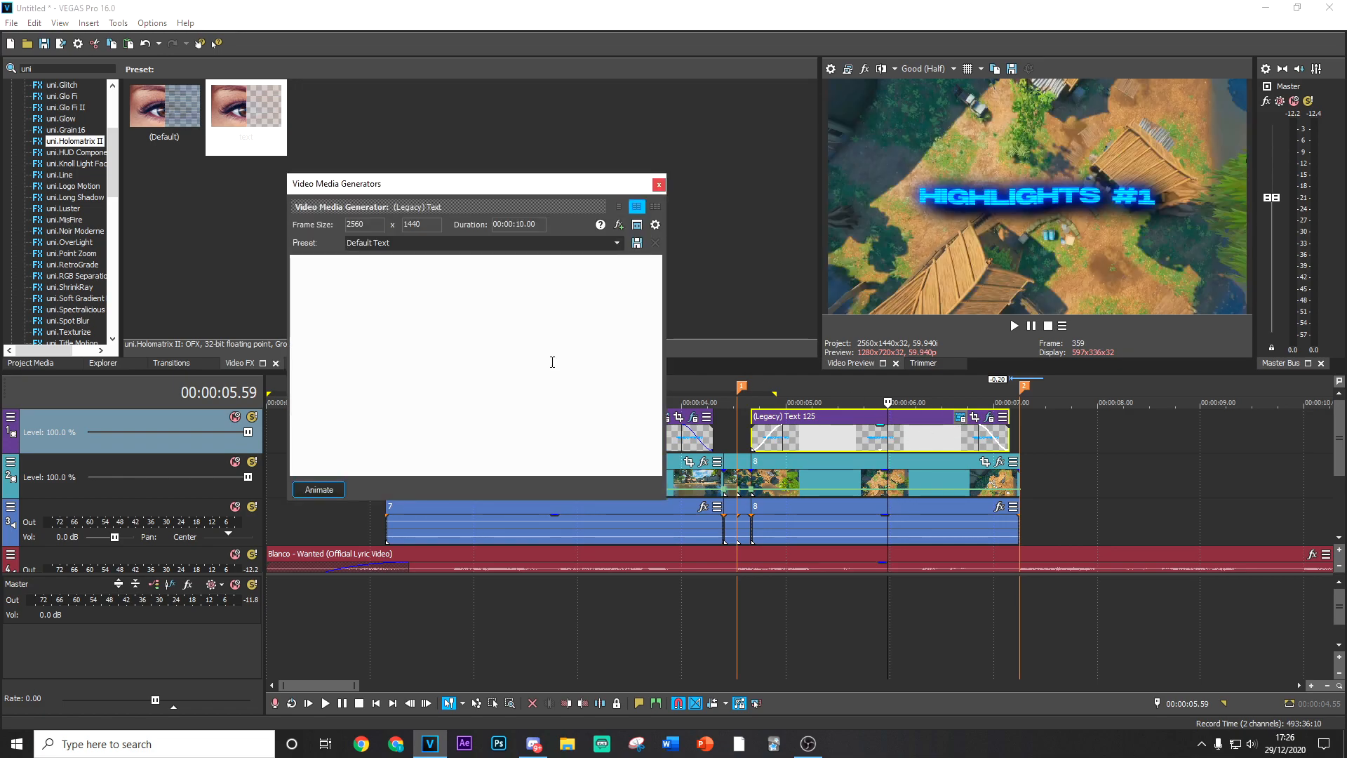
key(ctrl+a)
key(BackSpace)
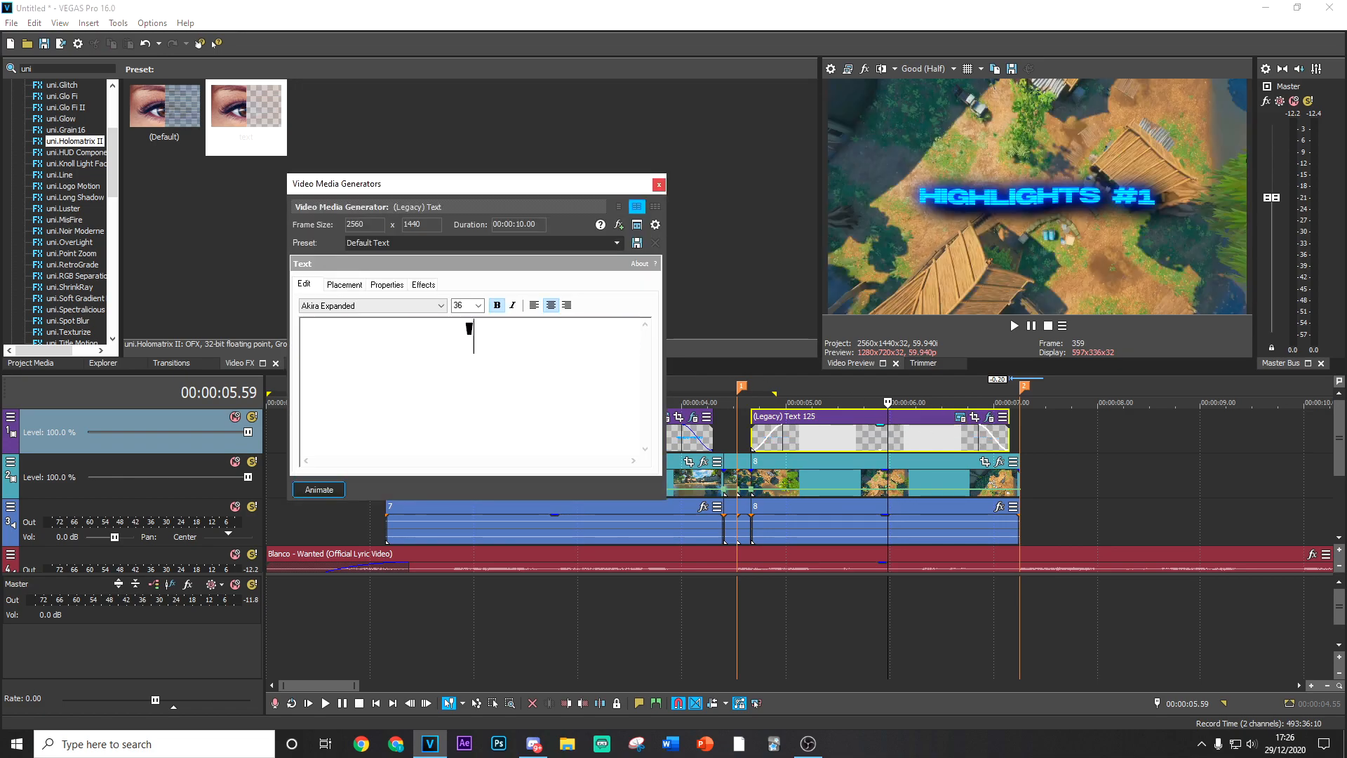
text('WAM)
key(BackSpace)
text(NTED')
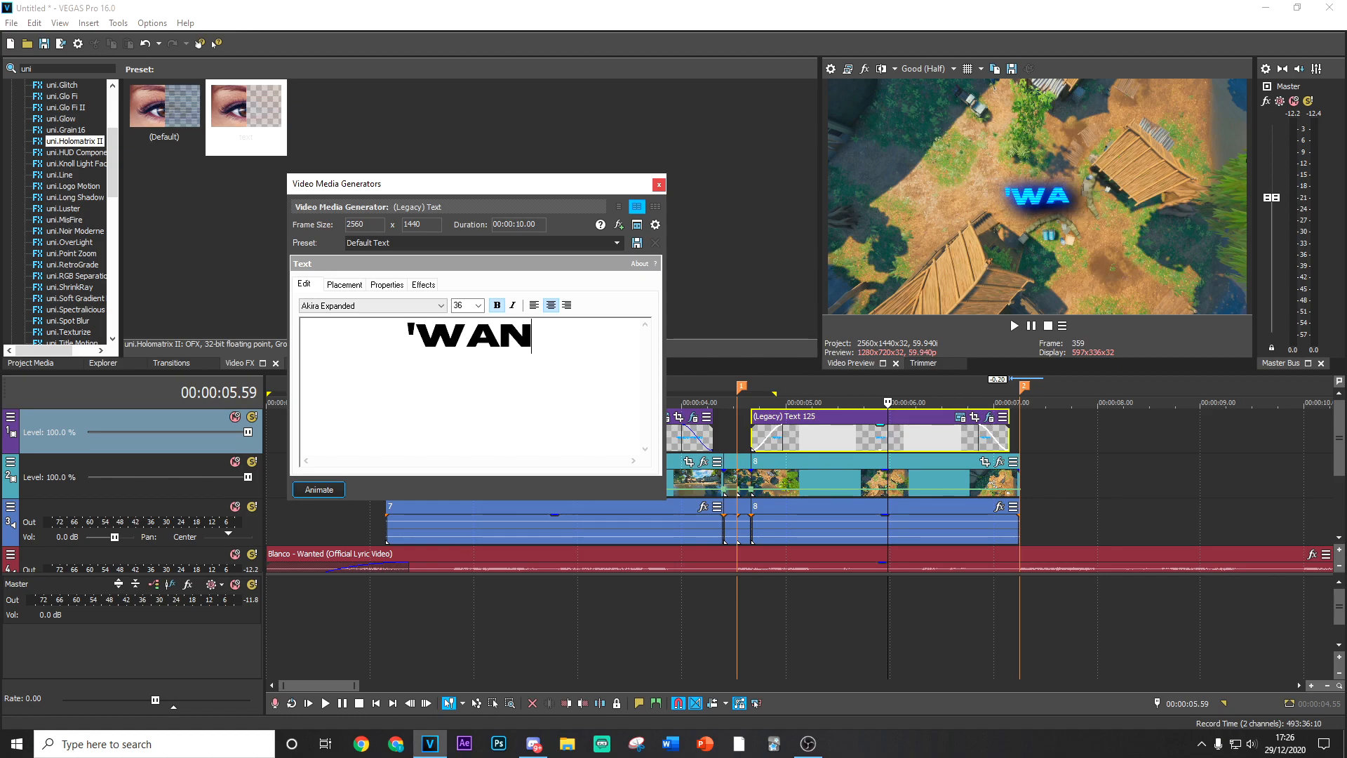
click(659, 186)
Step: Examine the frames around the cut between the two clips at the first marker
click(547, 439)
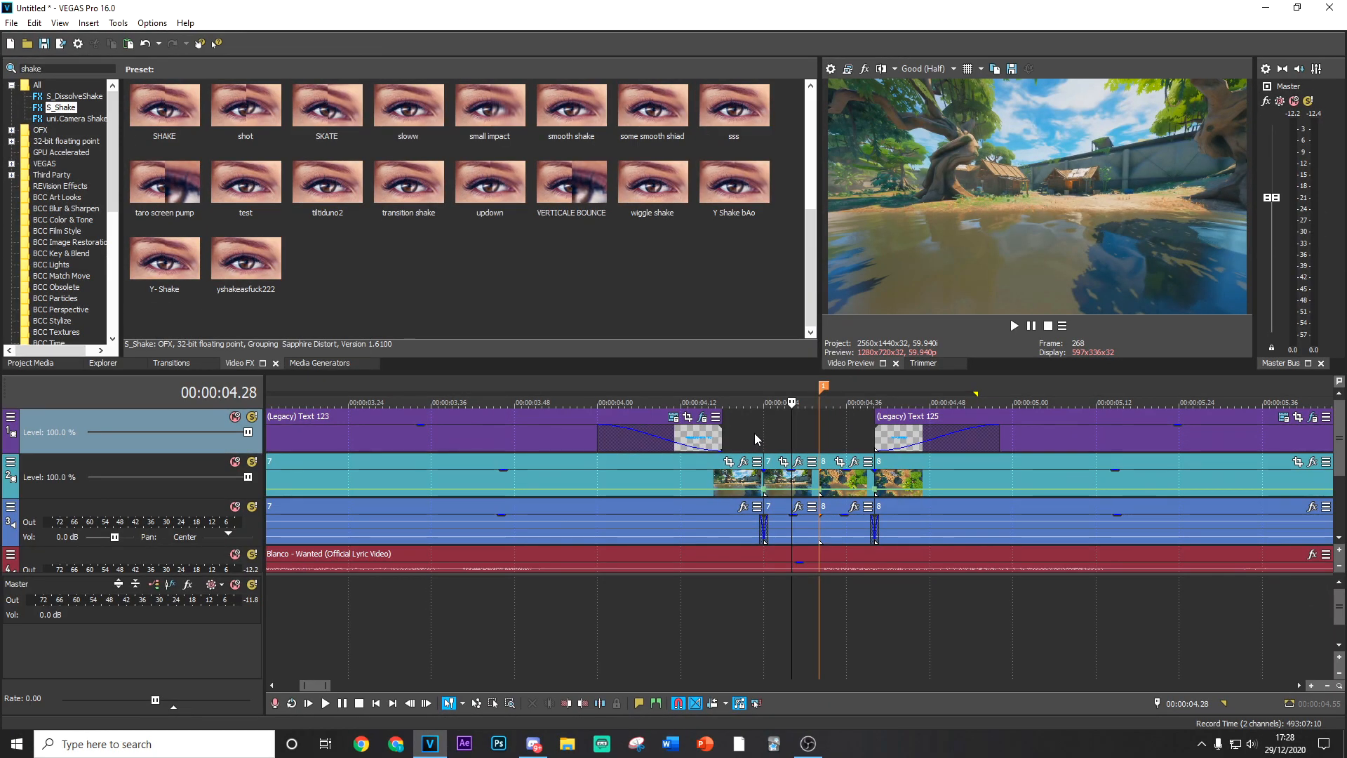
click(807, 437)
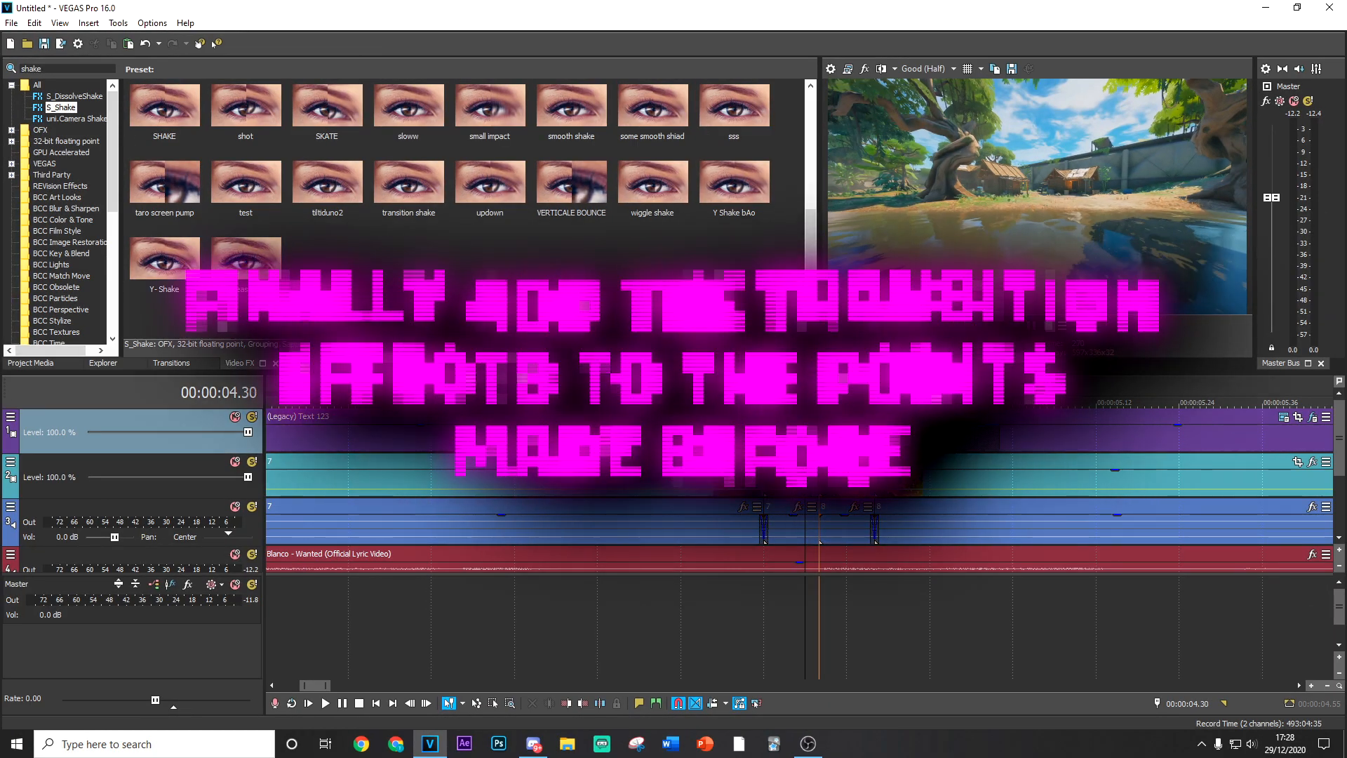
scroll(807, 436, up, 1)
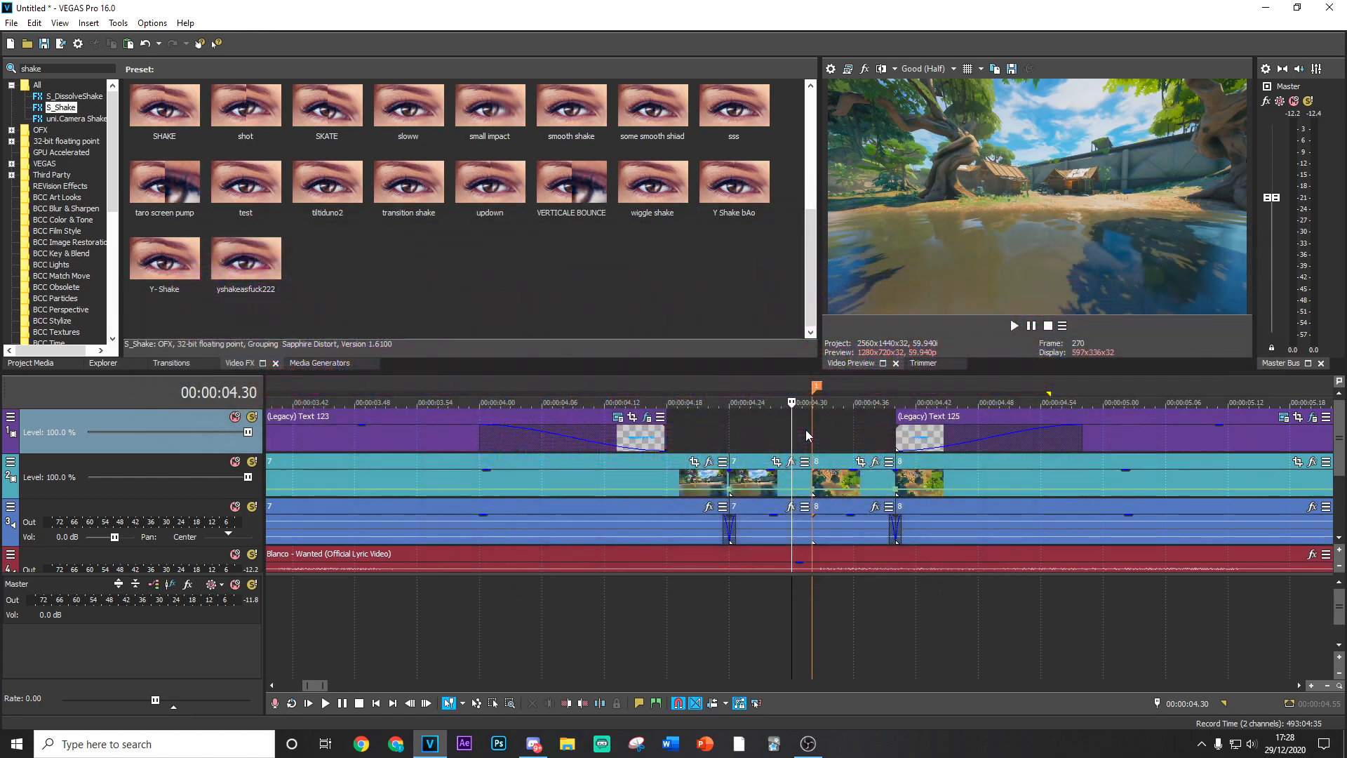
key(Right)
key(Right)
key(Right)
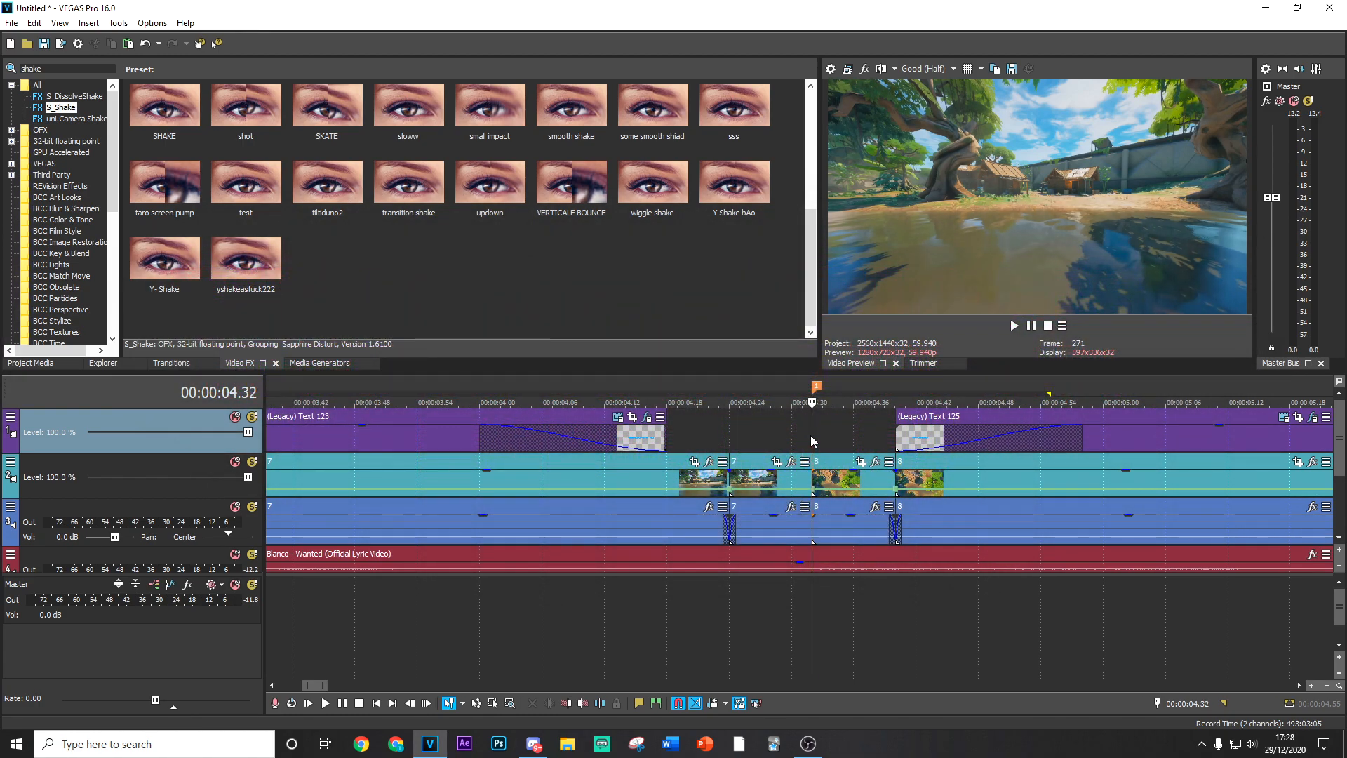
key(Right)
key(Right)
key(Right)
key(Right)
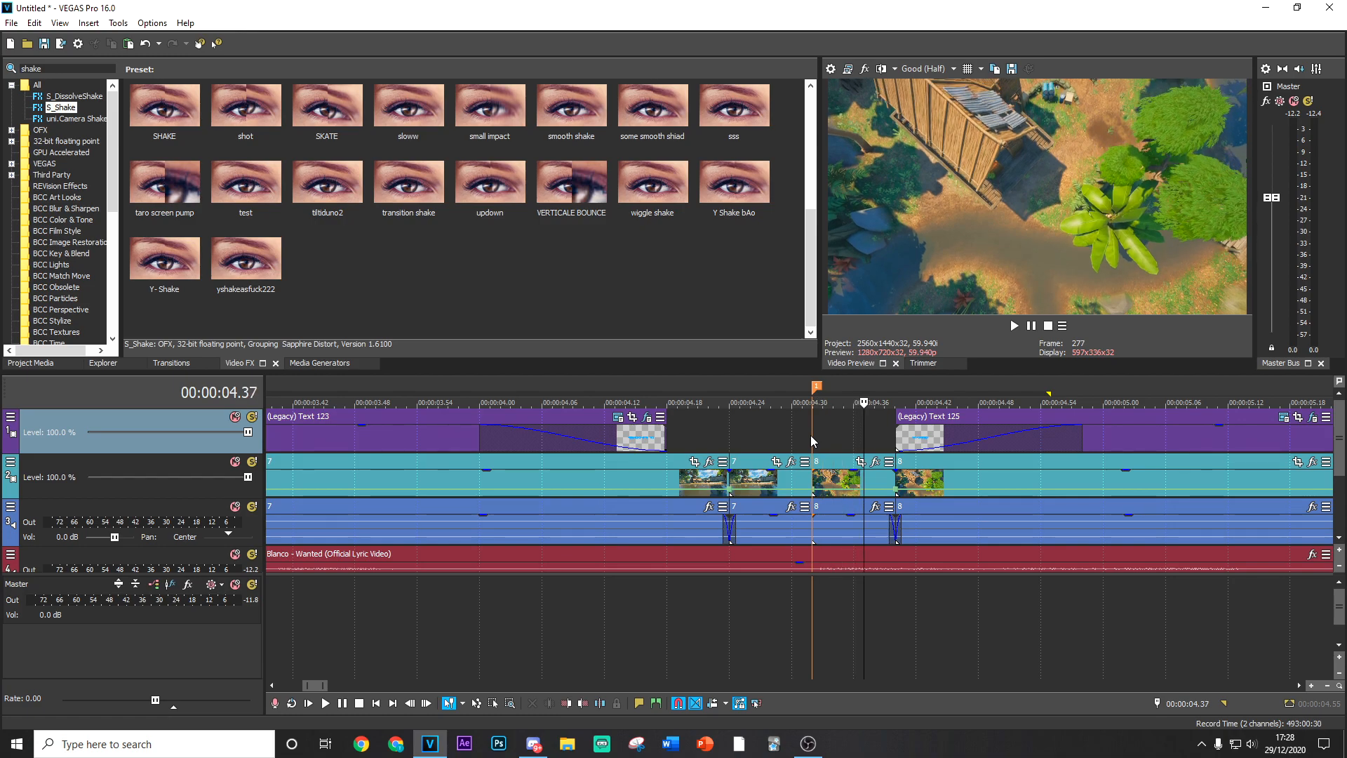
click(811, 435)
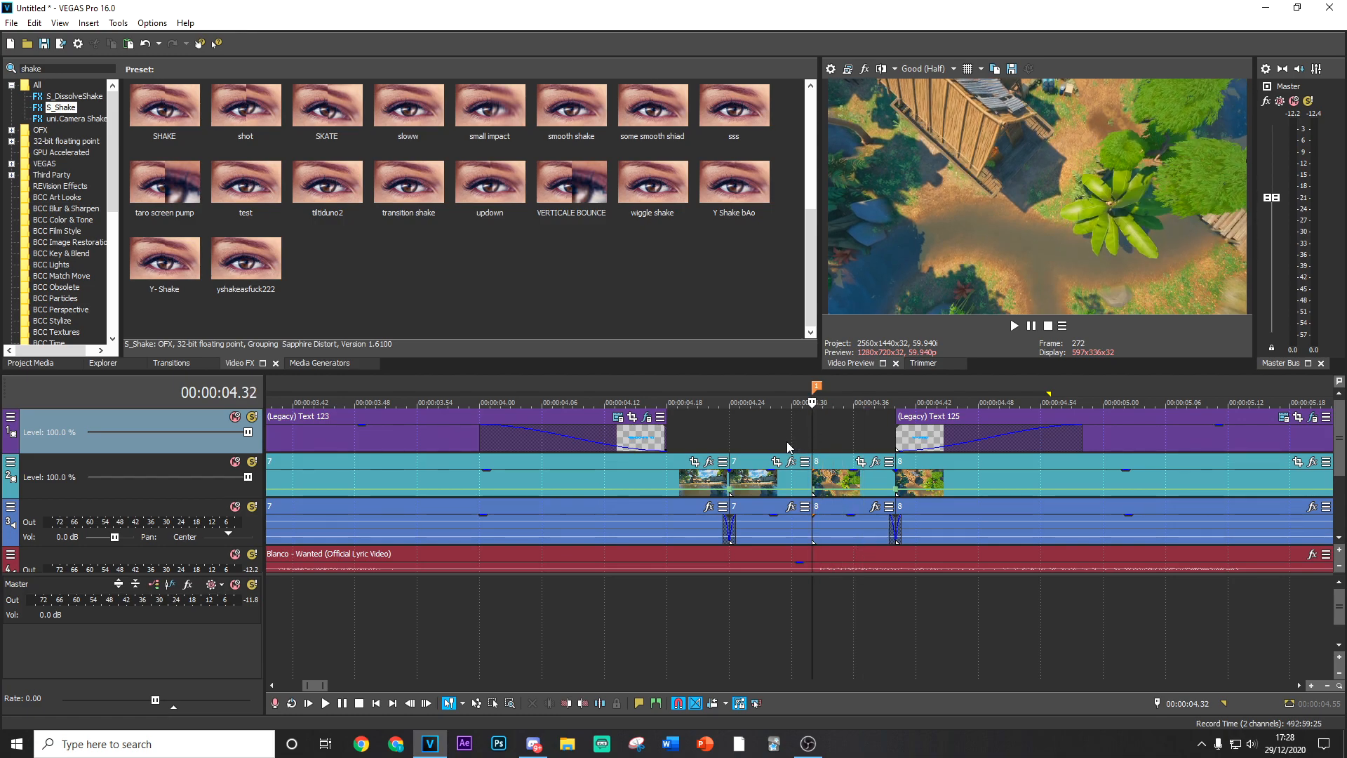
Step: Apply the "transition shake" preset of S_Shake to the short first-clip piece before the marker and animate its amplitude from 0
click(785, 442)
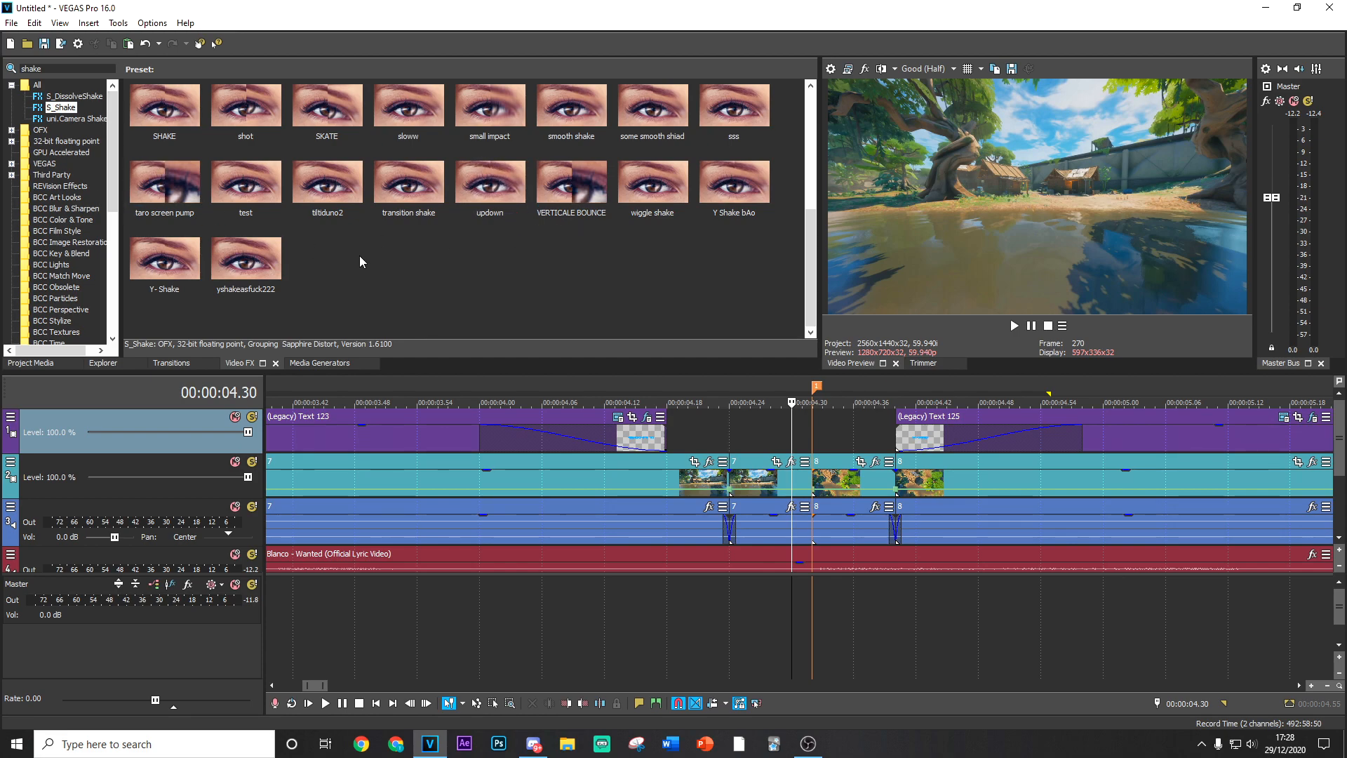
drag(403, 175, 777, 460)
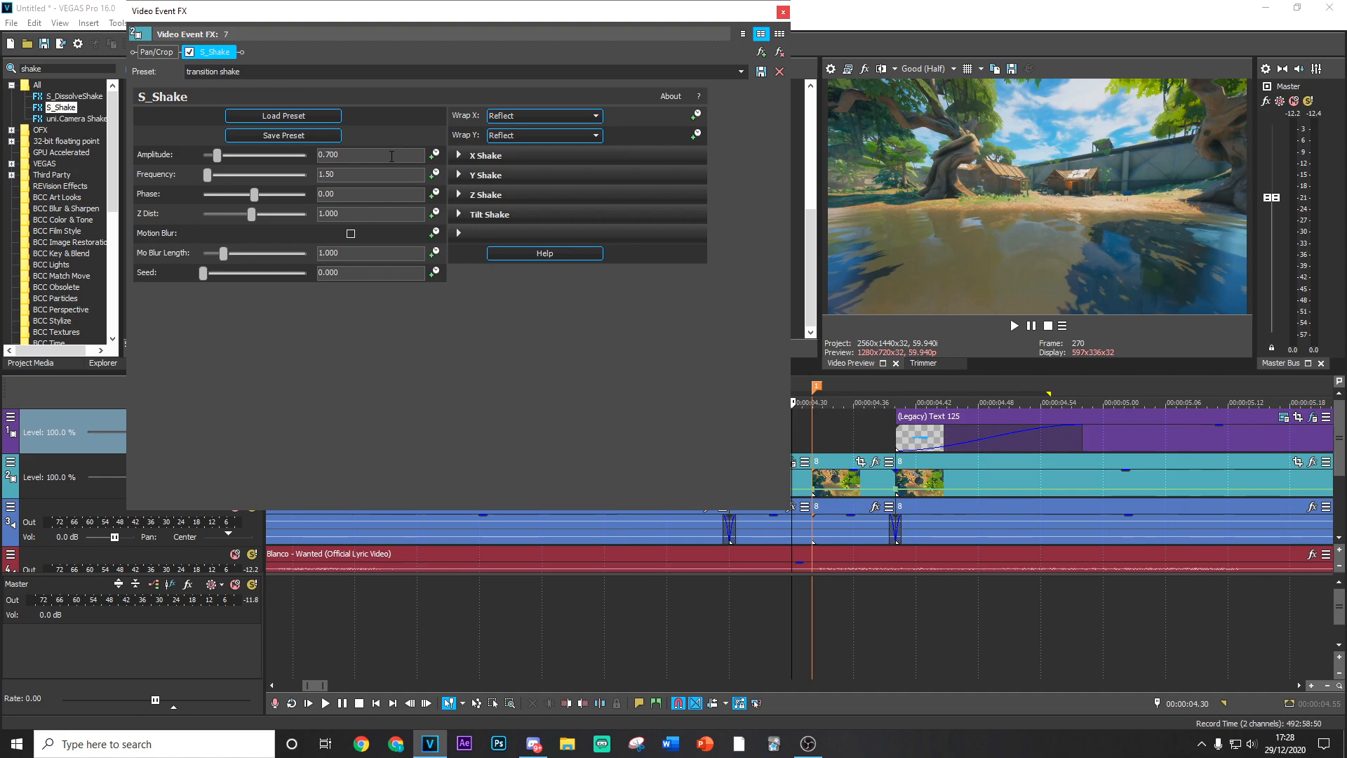
text(0)
key(Return)
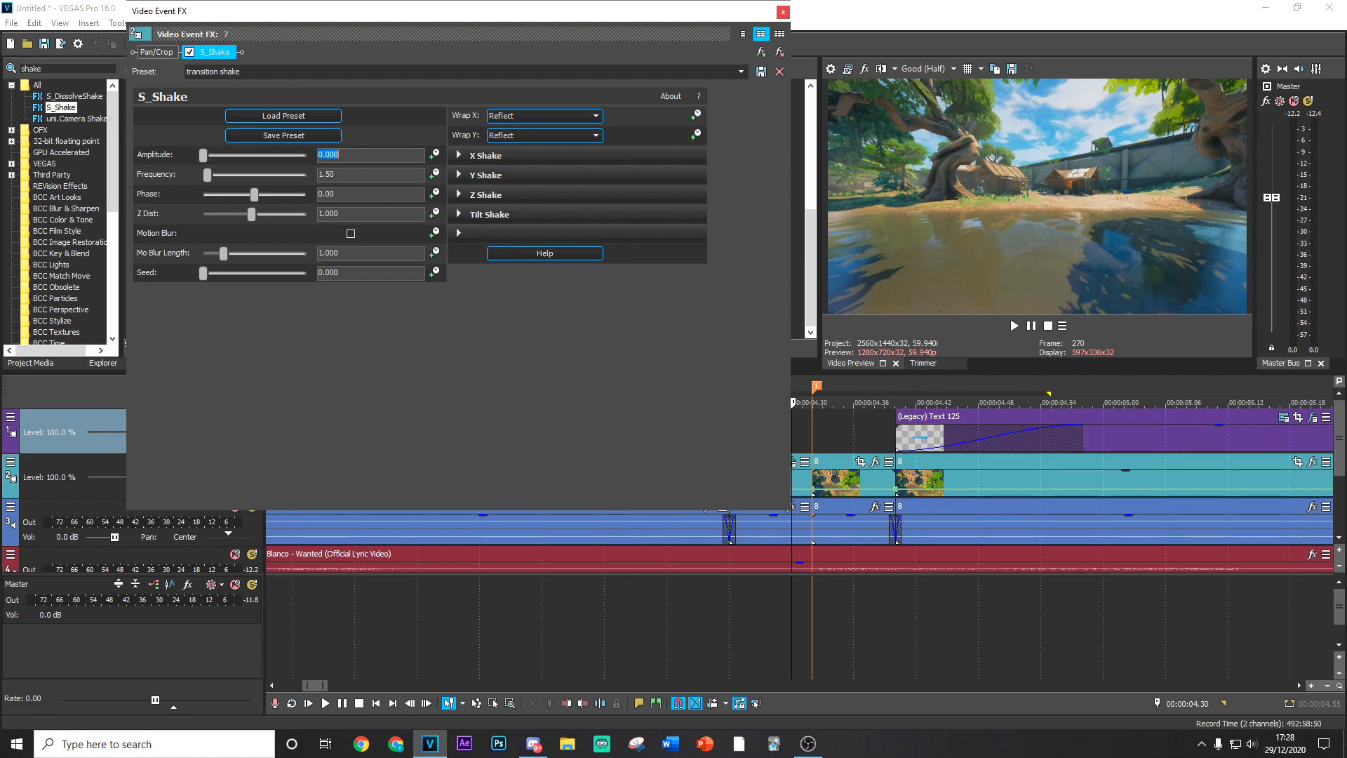
click(434, 154)
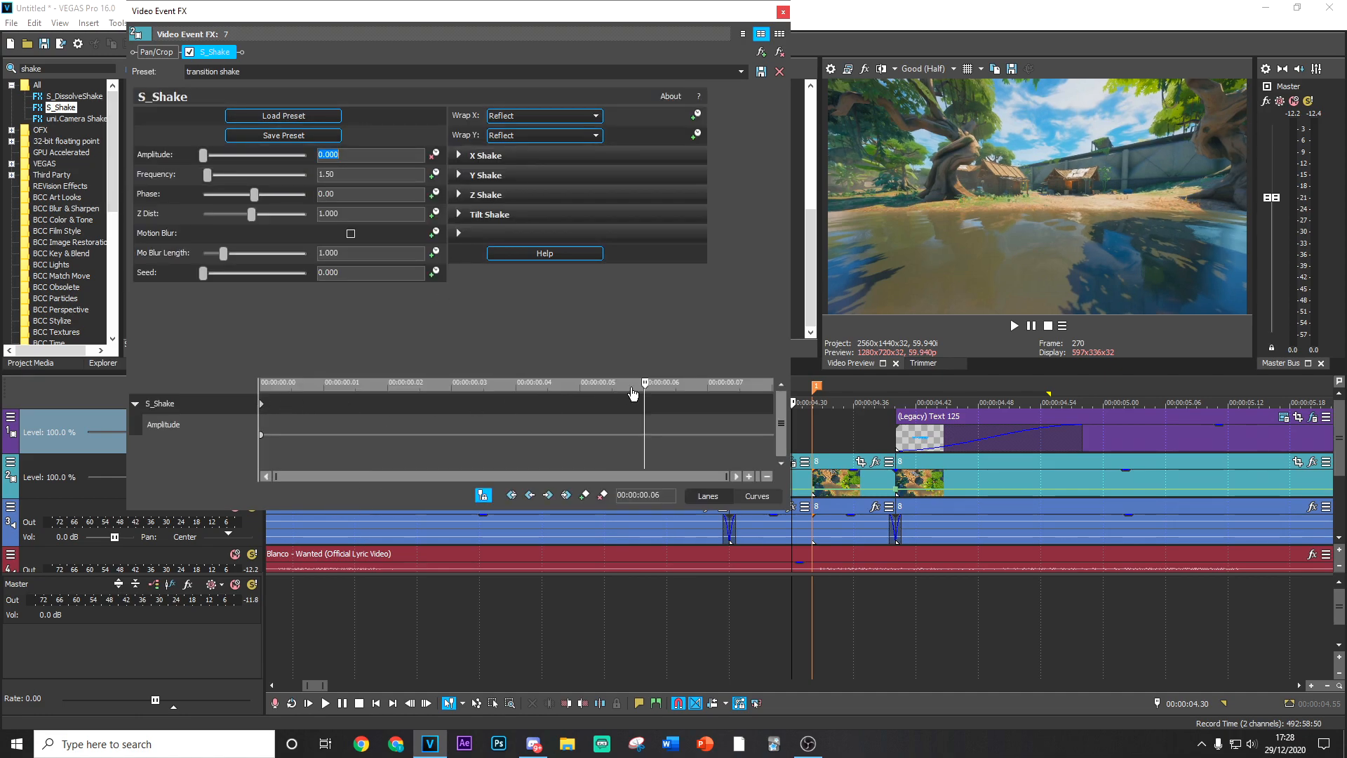
Step: Move the shake's starting amplitude keyframe to 00:00:00.02 and place the effect cursor at 00:00:00.08
drag(649, 386, 975, 384)
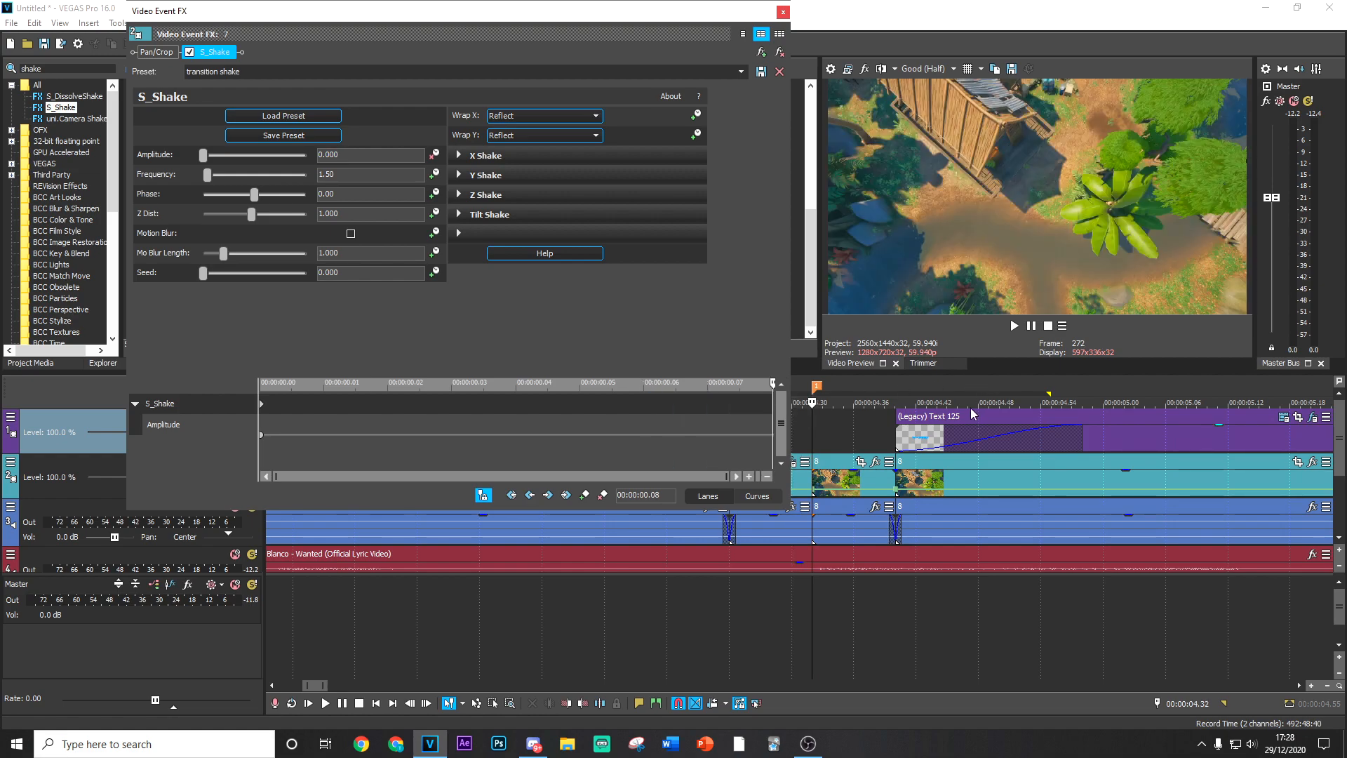
key(Left)
key(Left)
key(Left)
key(Left)
key(Left)
key(Left)
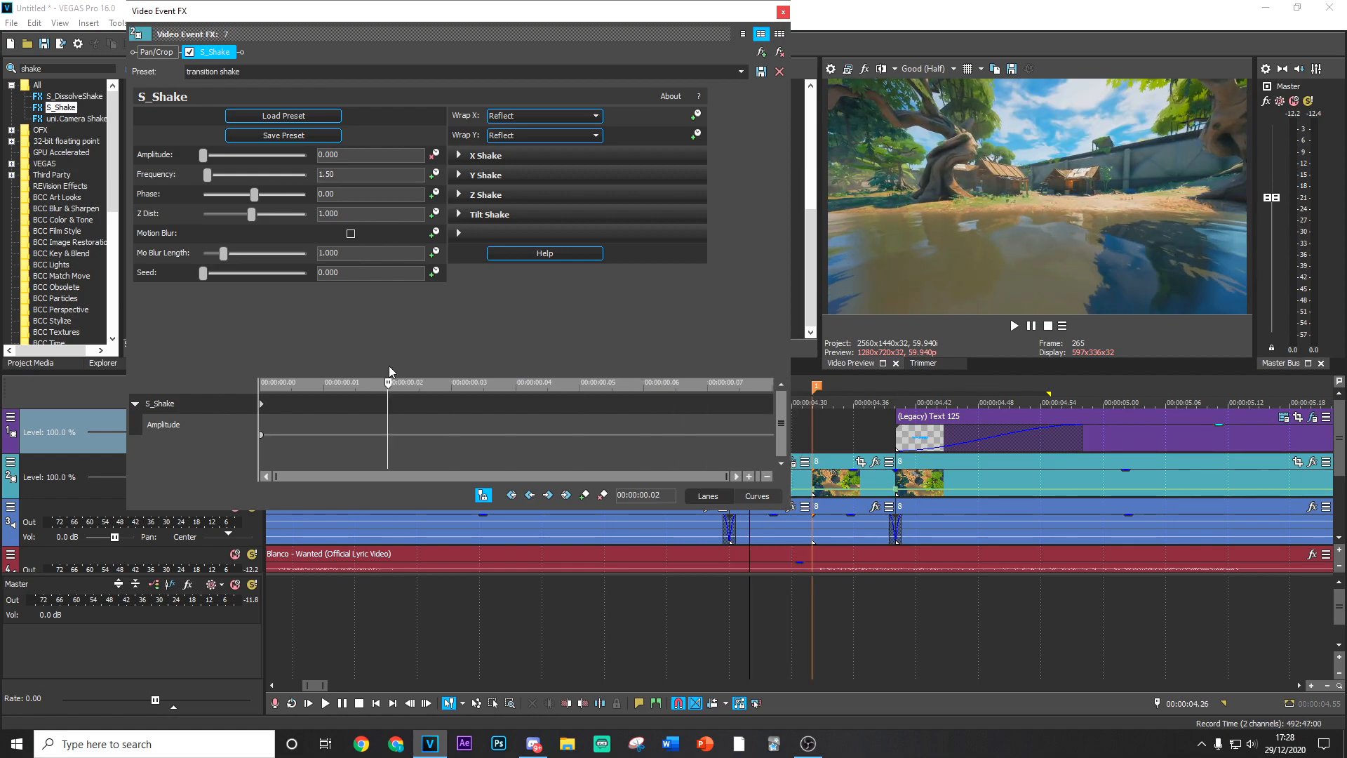
drag(261, 404, 772, 386)
Step: Set the shake amplitude to 0.700 at the end of the short first-clip piece
click(372, 156)
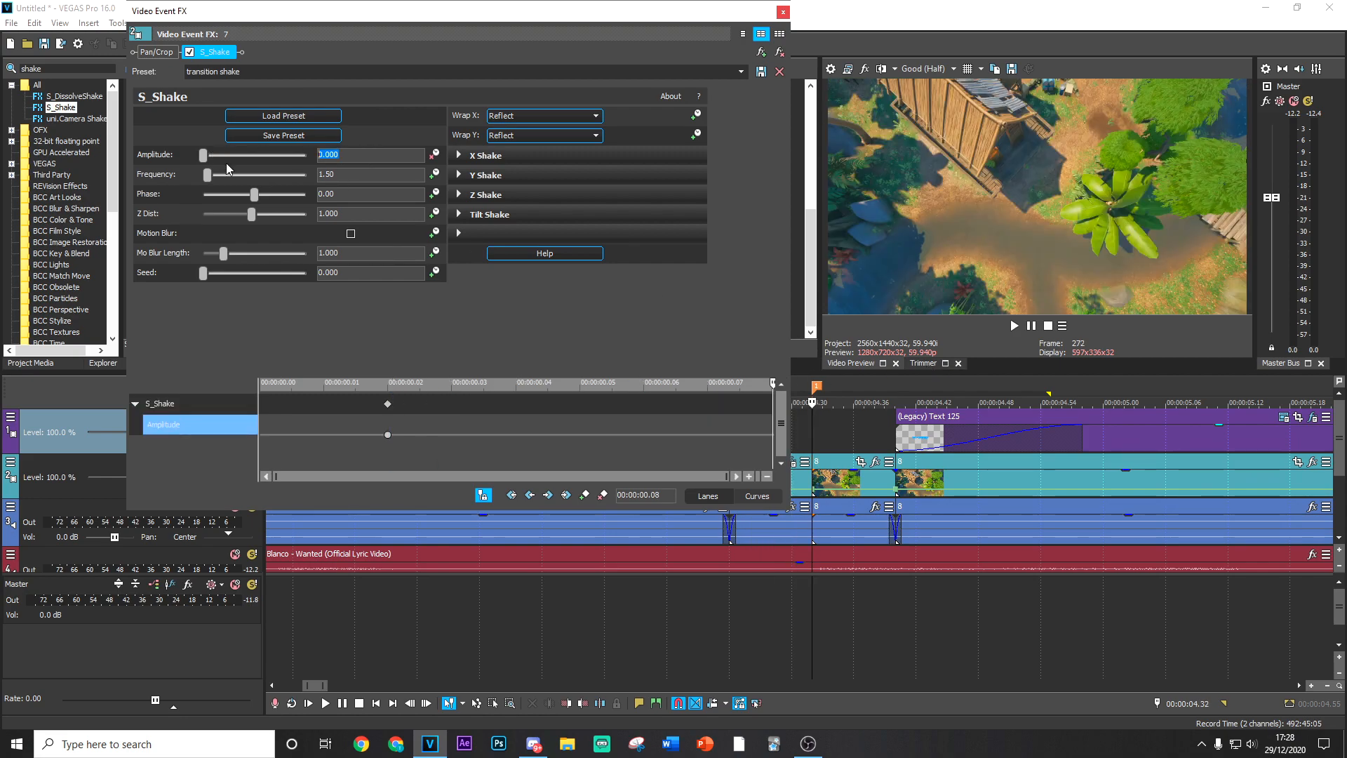
key(Return)
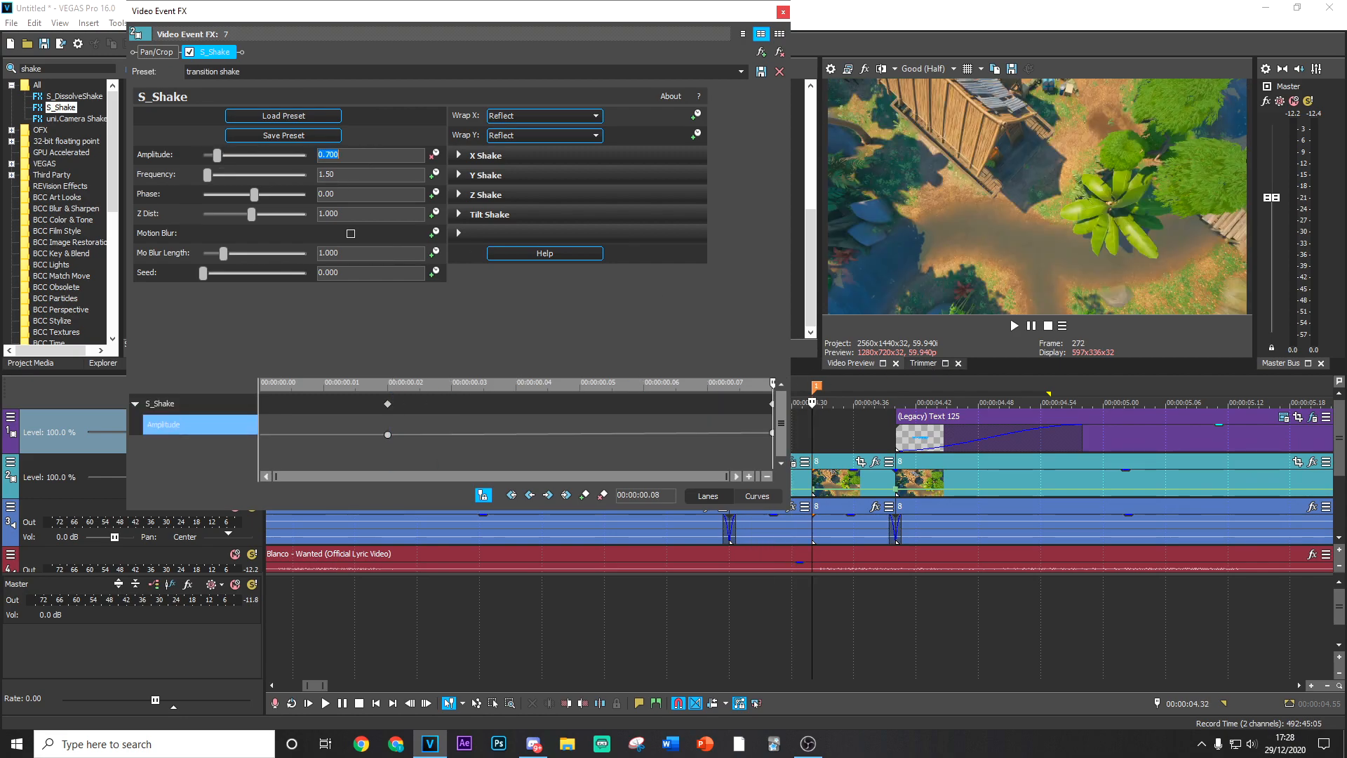
click(620, 404)
mouse_move(620, 382)
mouse_down()
mouse_move(451, 393)
mouse_move(754, 405)
mouse_up()
click(787, 12)
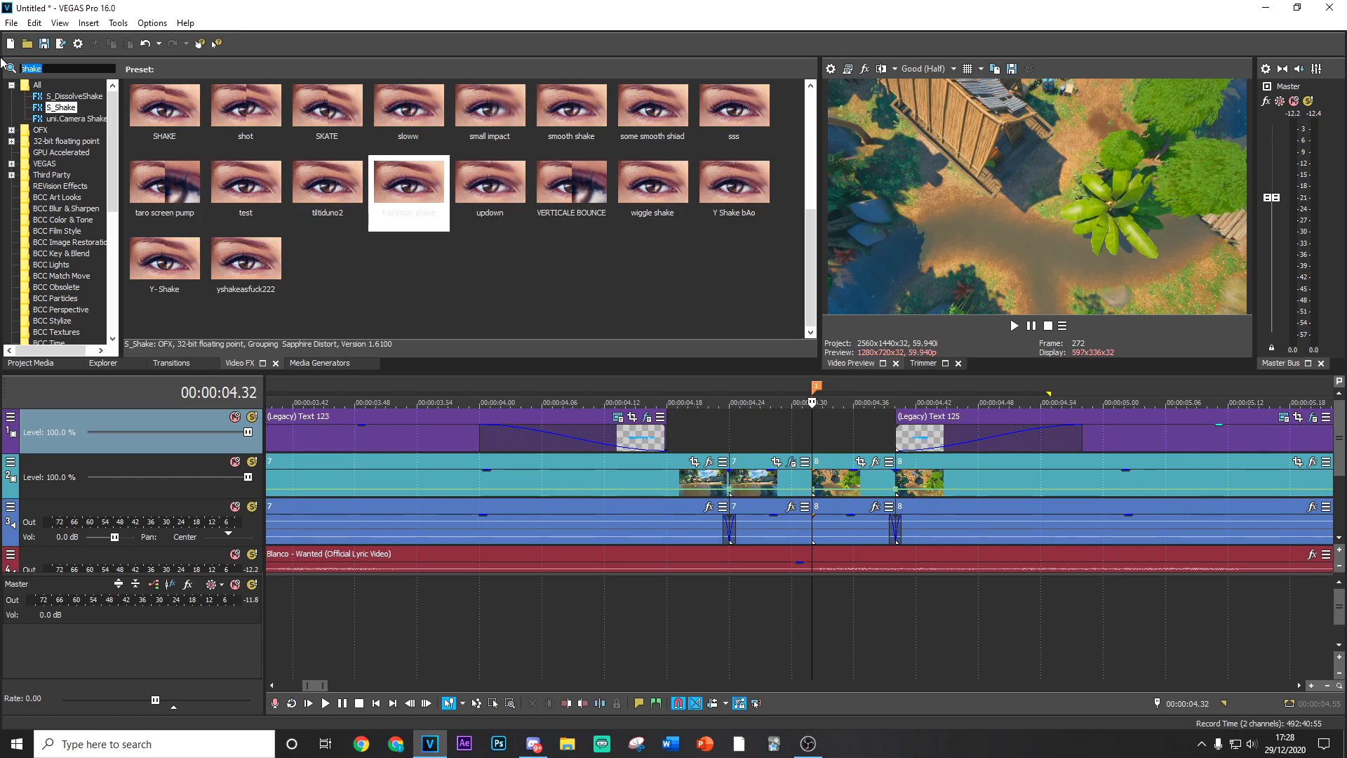
Step: Search the video effects for "blurmo" and apply the "zoom out" preset of S_BlurMoCurves to the short first-clip piece
text(blurmo)
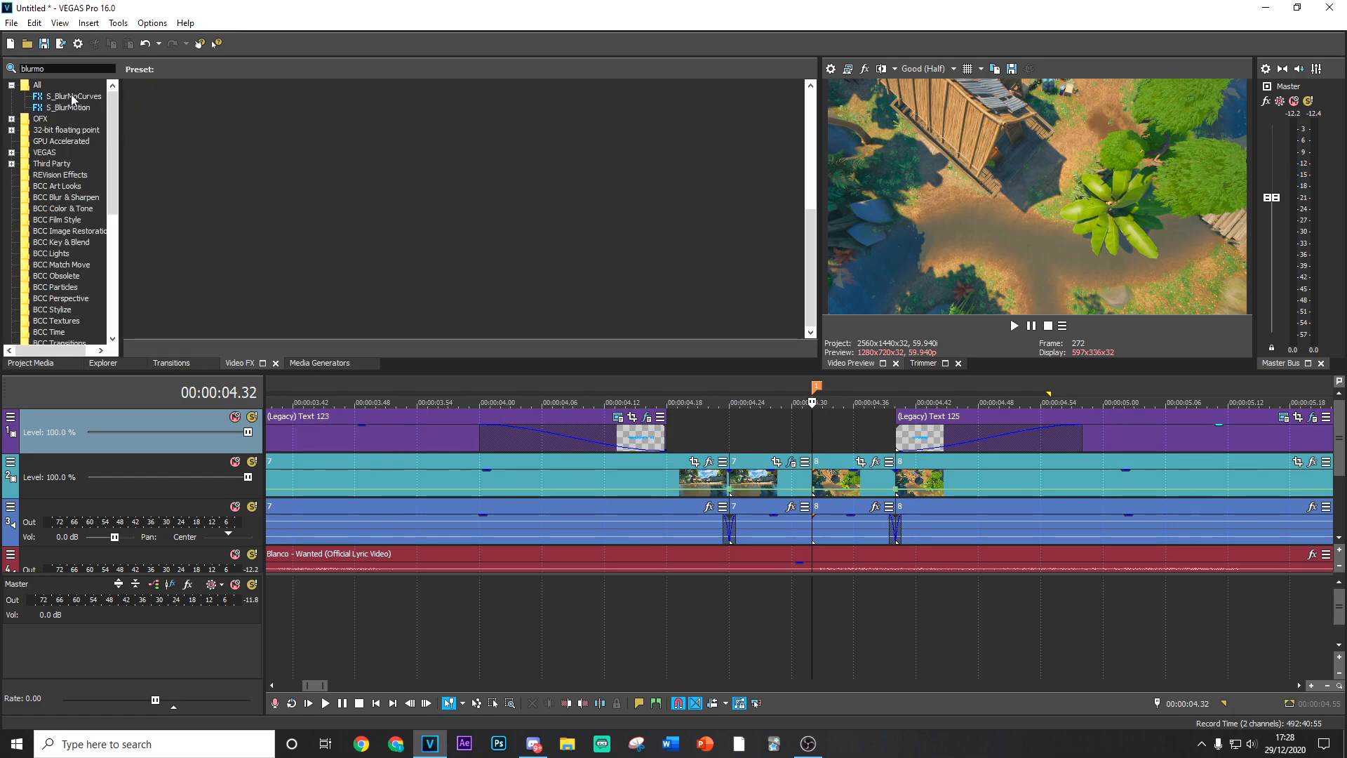
click(73, 98)
drag(326, 112, 766, 465)
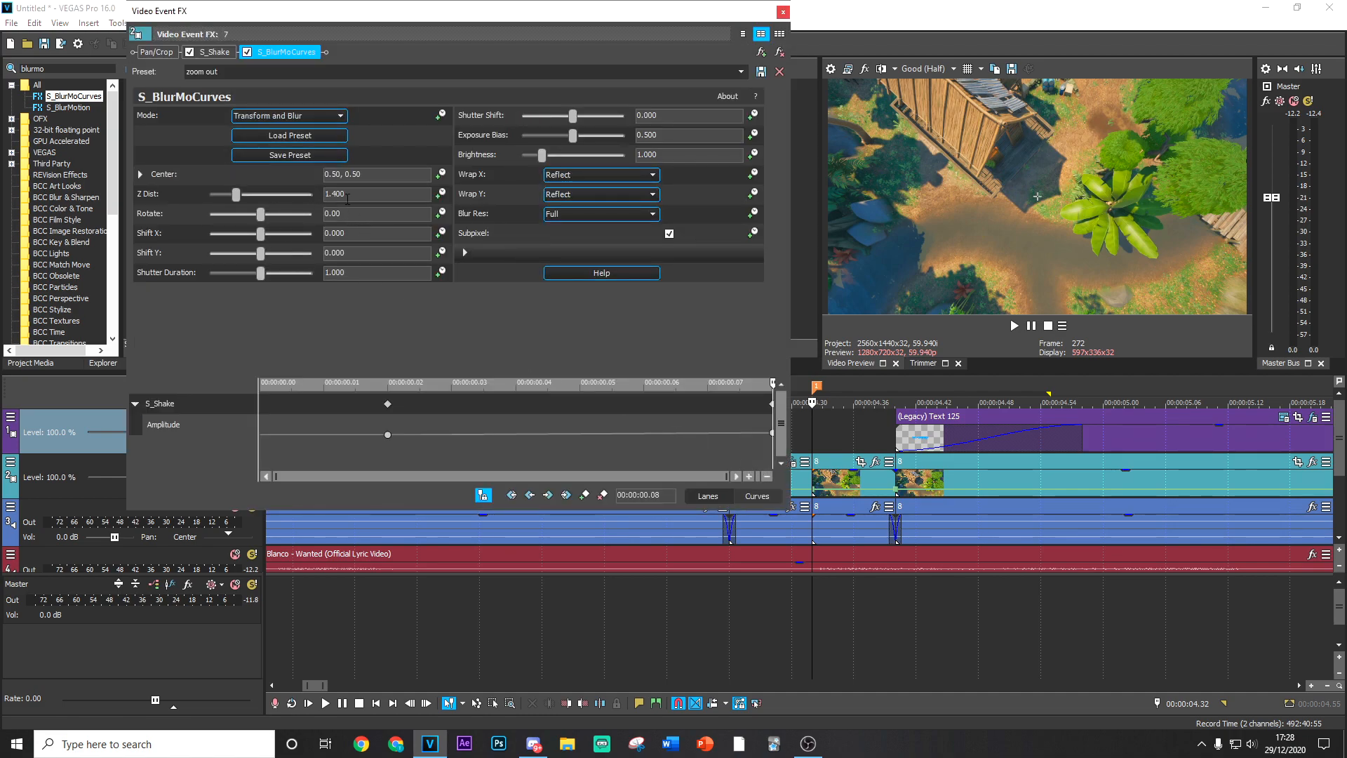
Step: Set the blur's Z Dist to 1 and animate it with a starting keyframe at 00:00:00.02
double_click(379, 194)
text(1)
key(Return)
click(442, 194)
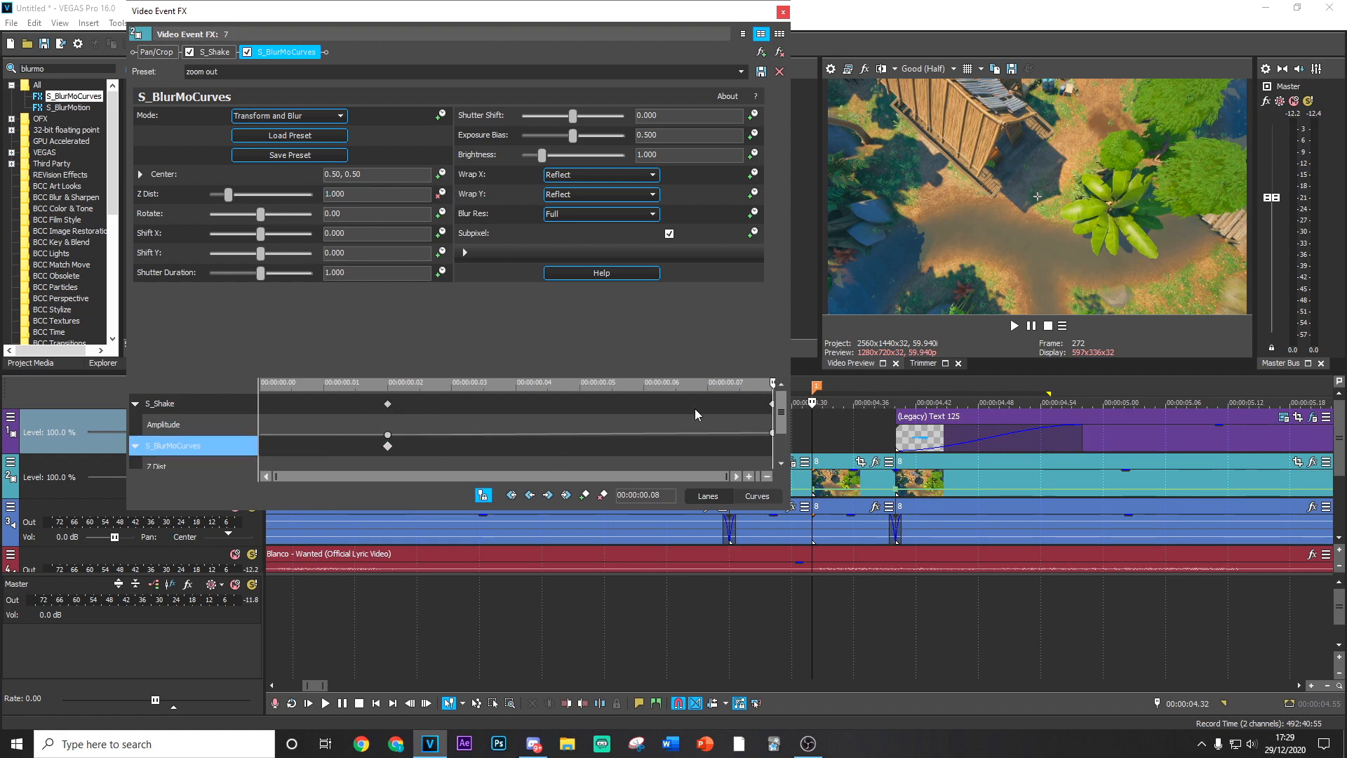
Step: Set Z Dist to 1.4 at the end of the first-clip piece so it zooms out into the second clip
drag(347, 194, 327, 196)
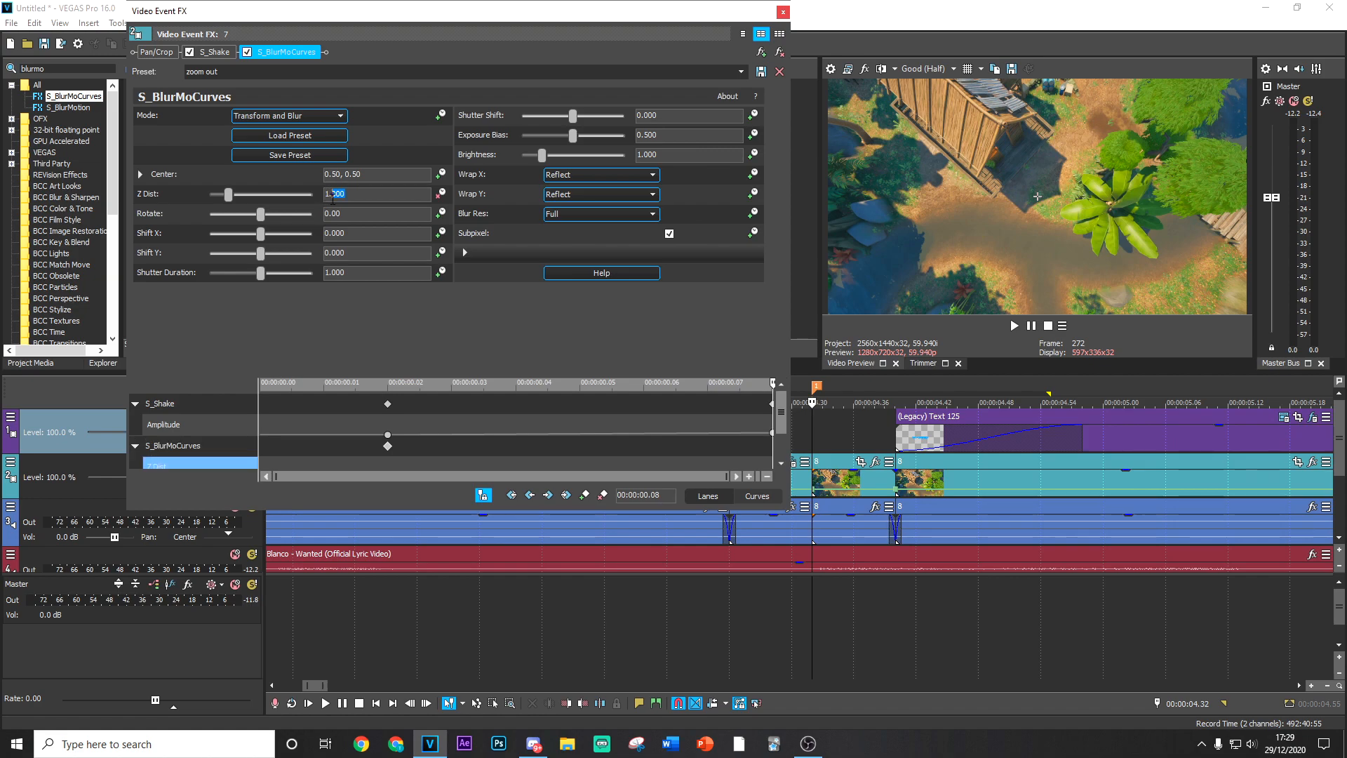
text(.4)
key(Return)
drag(670, 396, 691, 385)
drag(744, 385, 777, 390)
drag(348, 195, 339, 197)
key(Return)
click(604, 428)
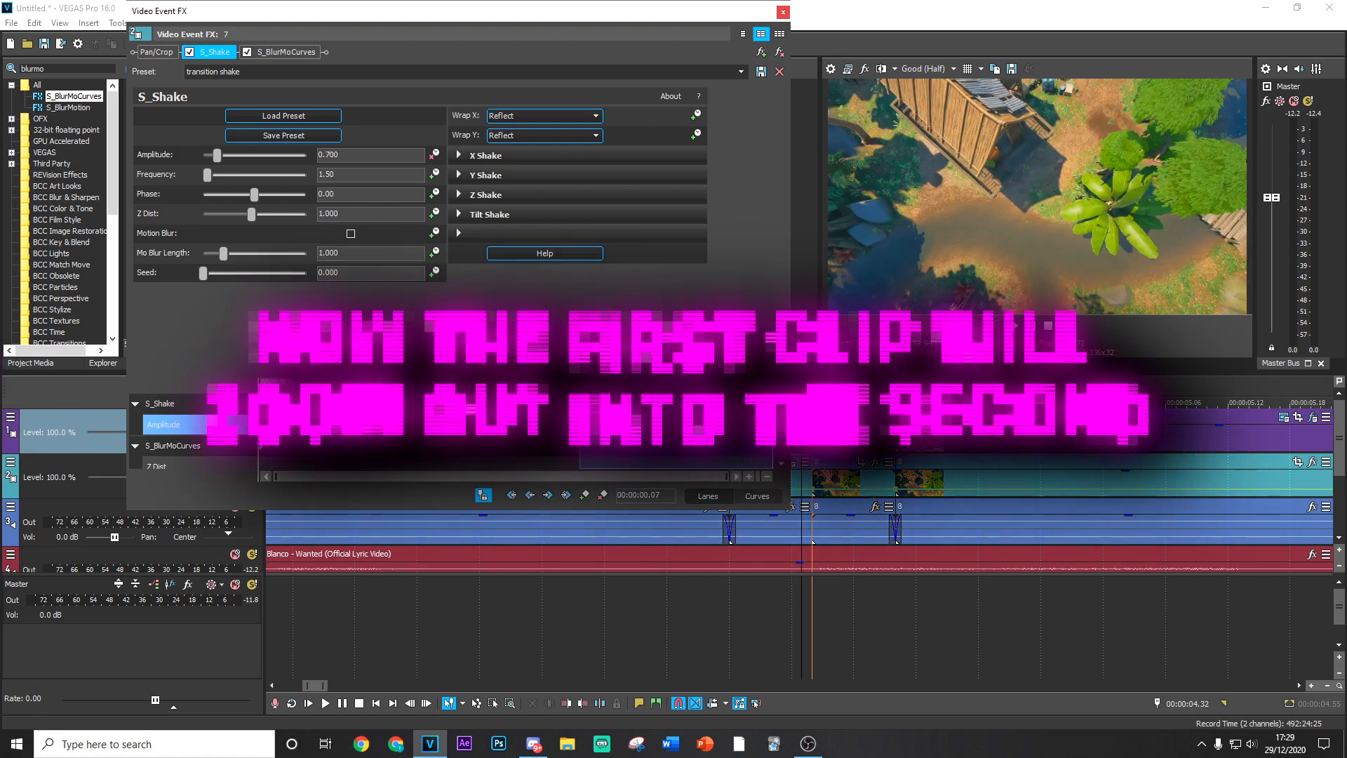
click(782, 12)
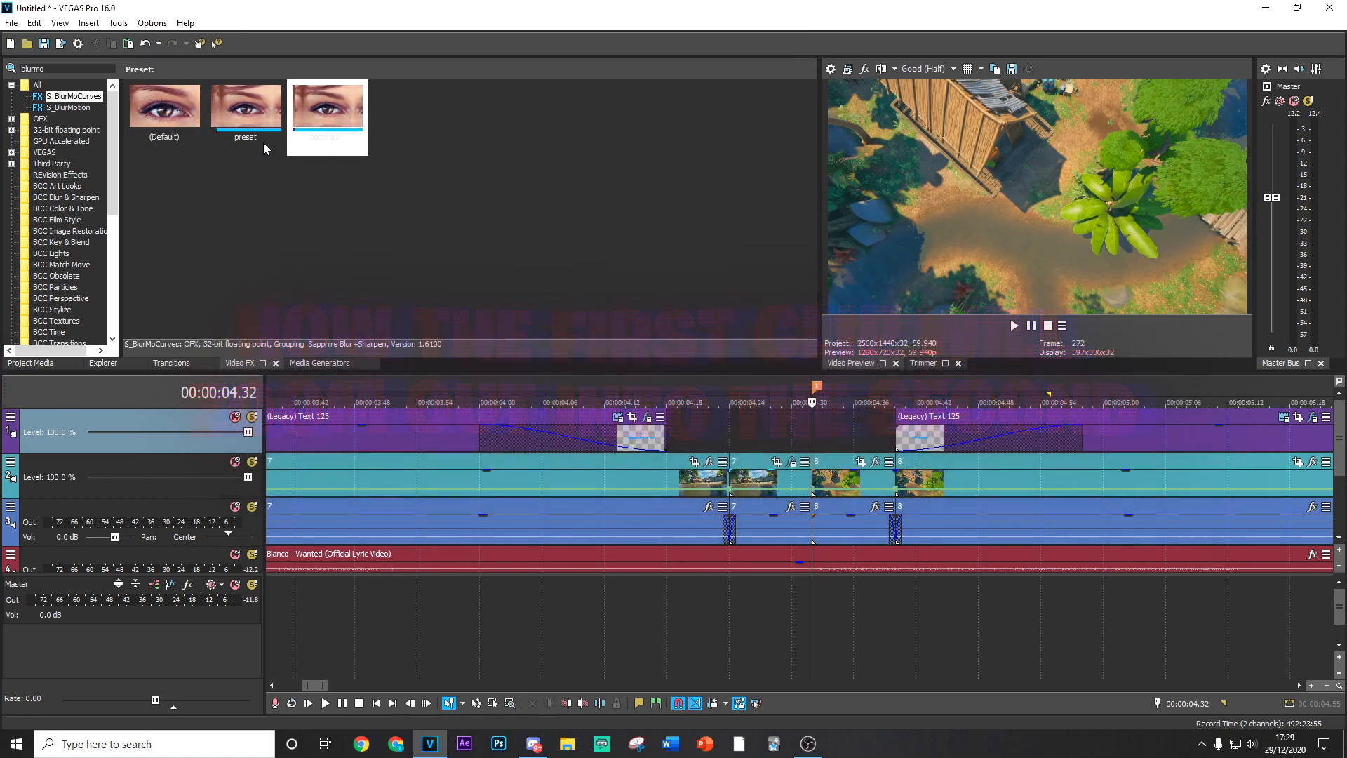
Step: Apply the S_BlurMoCurves "zoom out" preset to the short second-clip piece and animate Z Dist from 1.4 to 1 at 00:00:00.06
drag(326, 105, 826, 478)
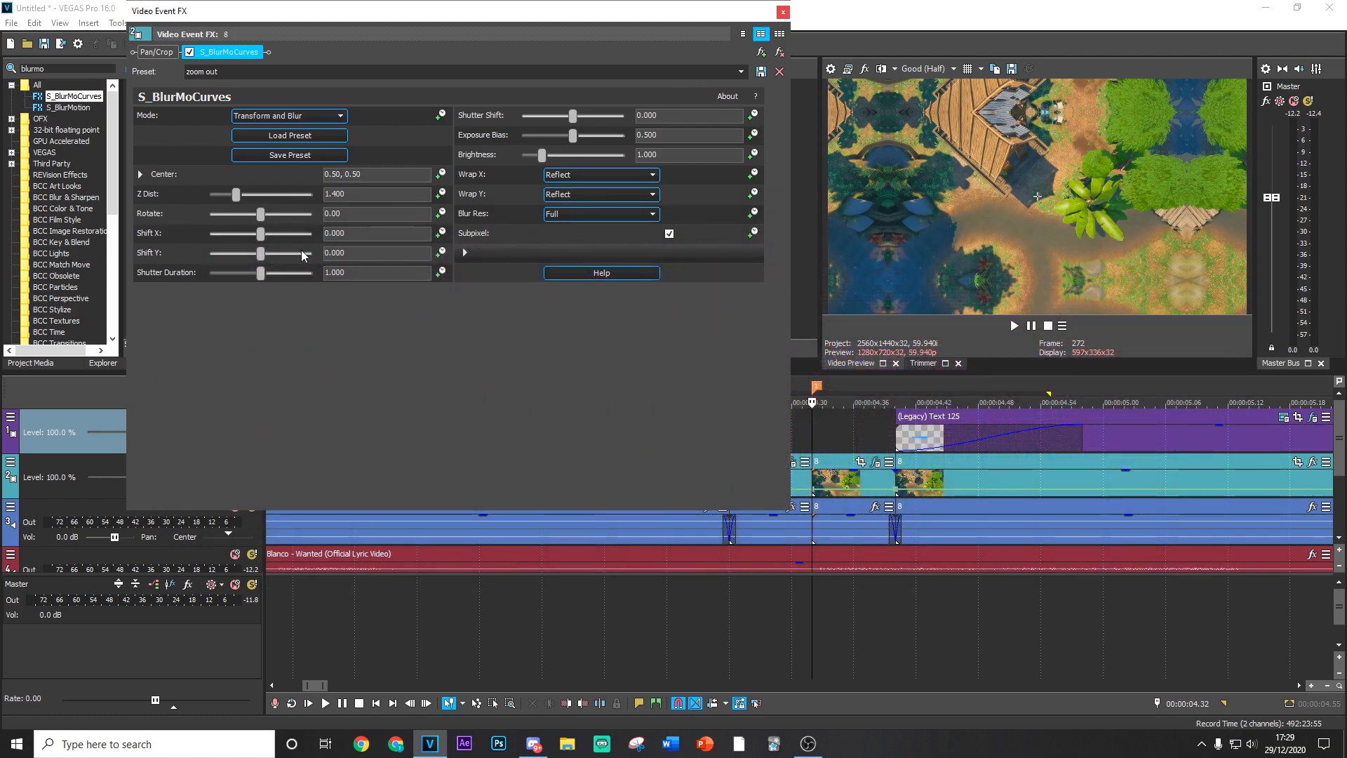
click(440, 195)
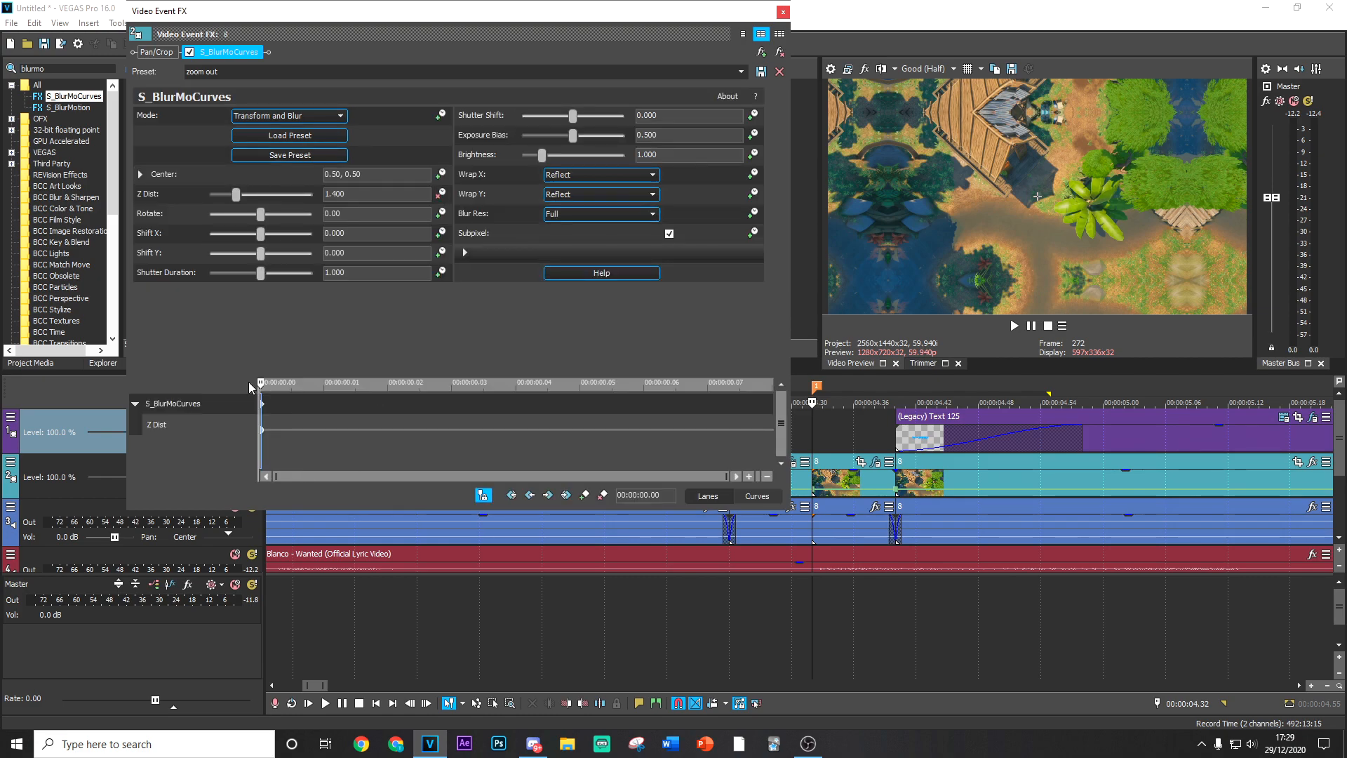
key(space)
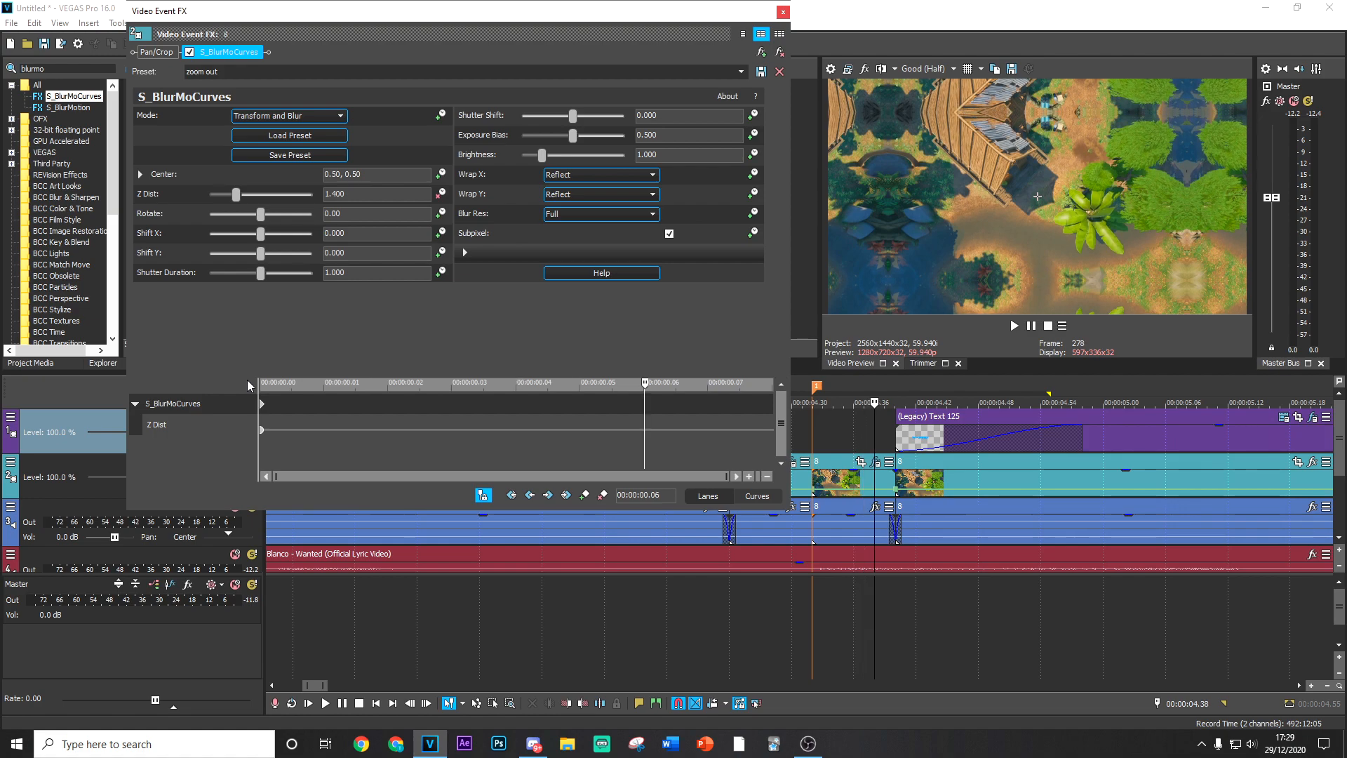
drag(355, 194, 254, 198)
text(1)
key(Return)
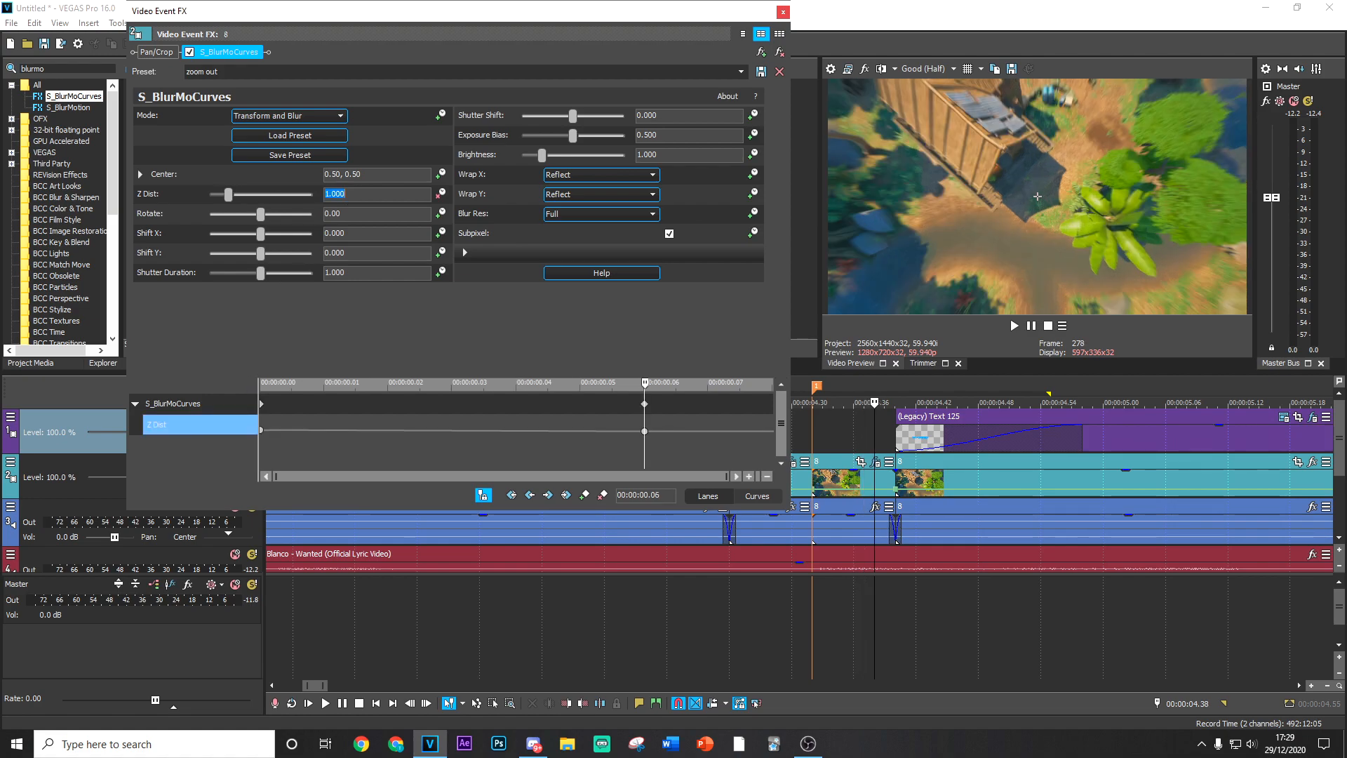
click(782, 11)
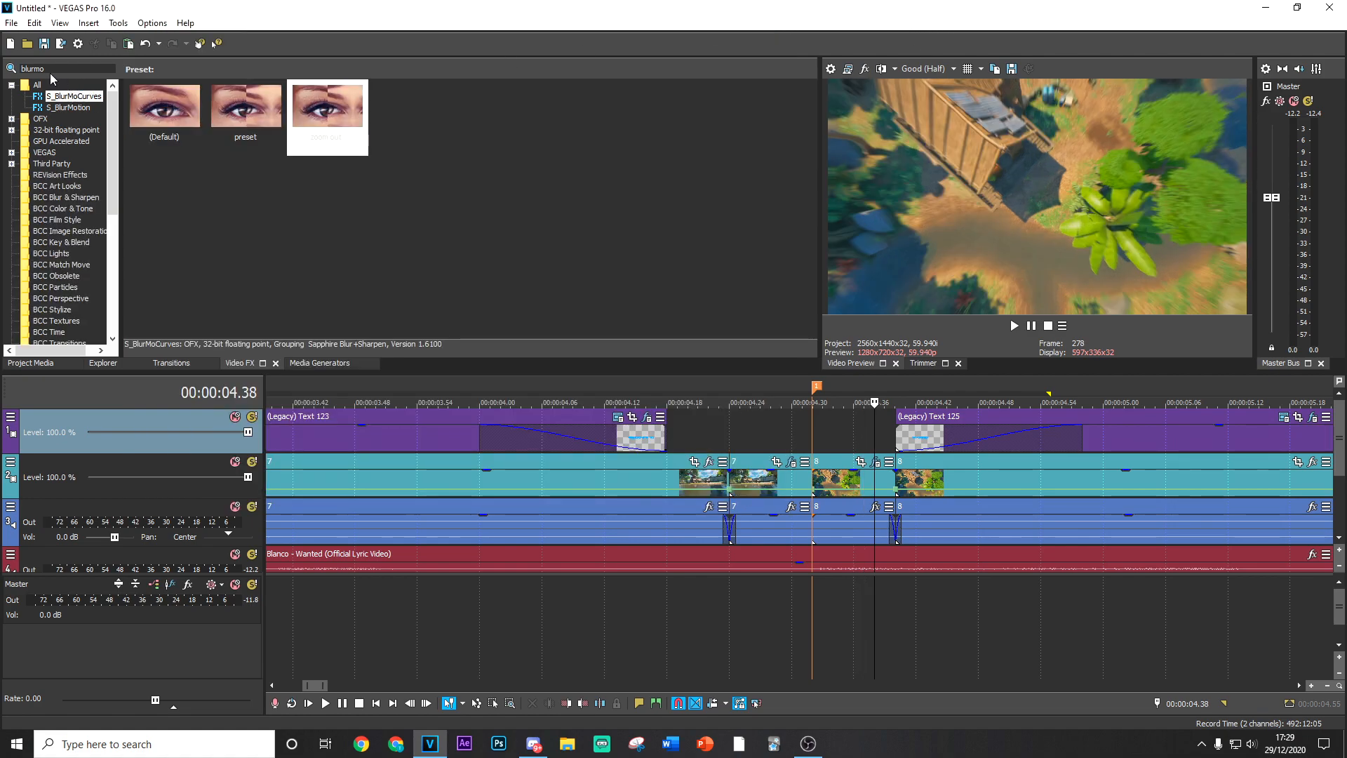
Step: Apply the "transition shake" preset of S_Shake to the short second-clip piece and keyframe its 0.700 amplitude at the start
text(shake)
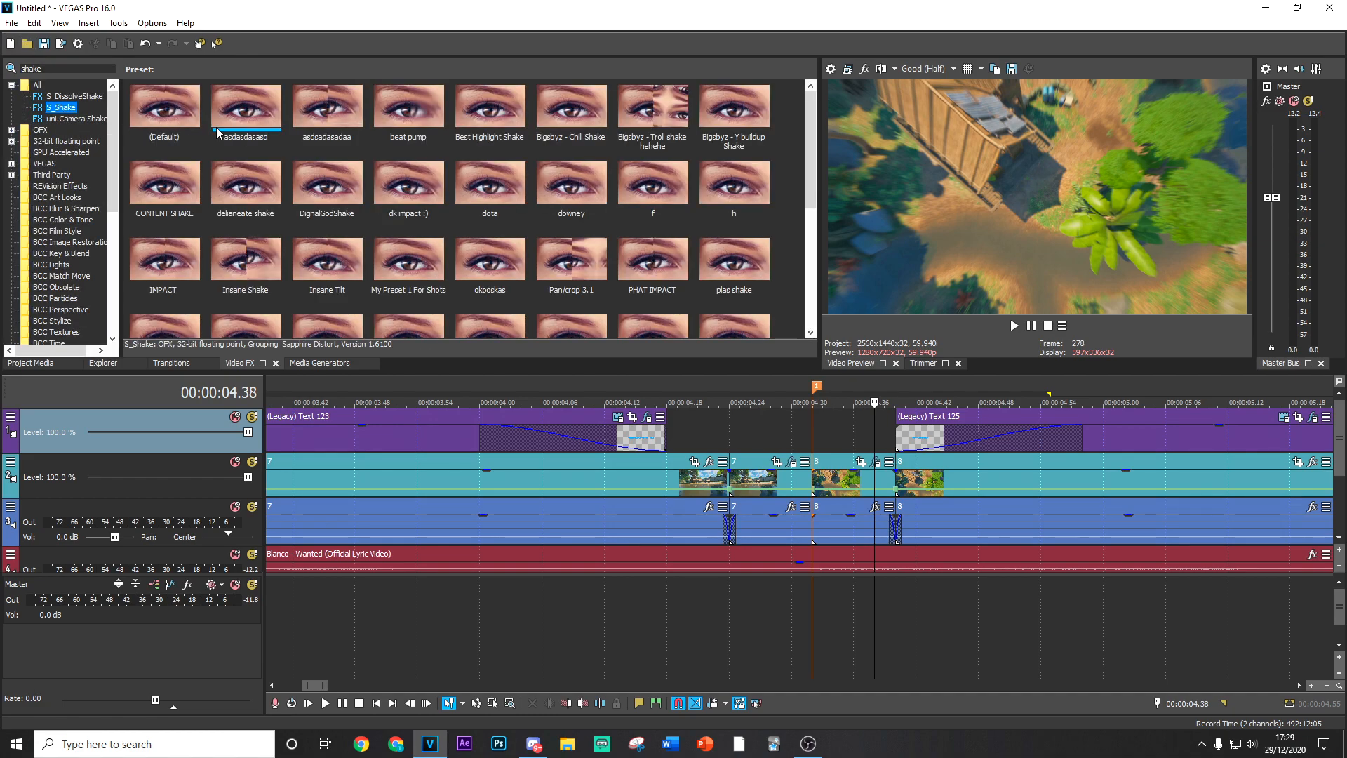
scroll(216, 128, down, 5)
drag(409, 191, 848, 486)
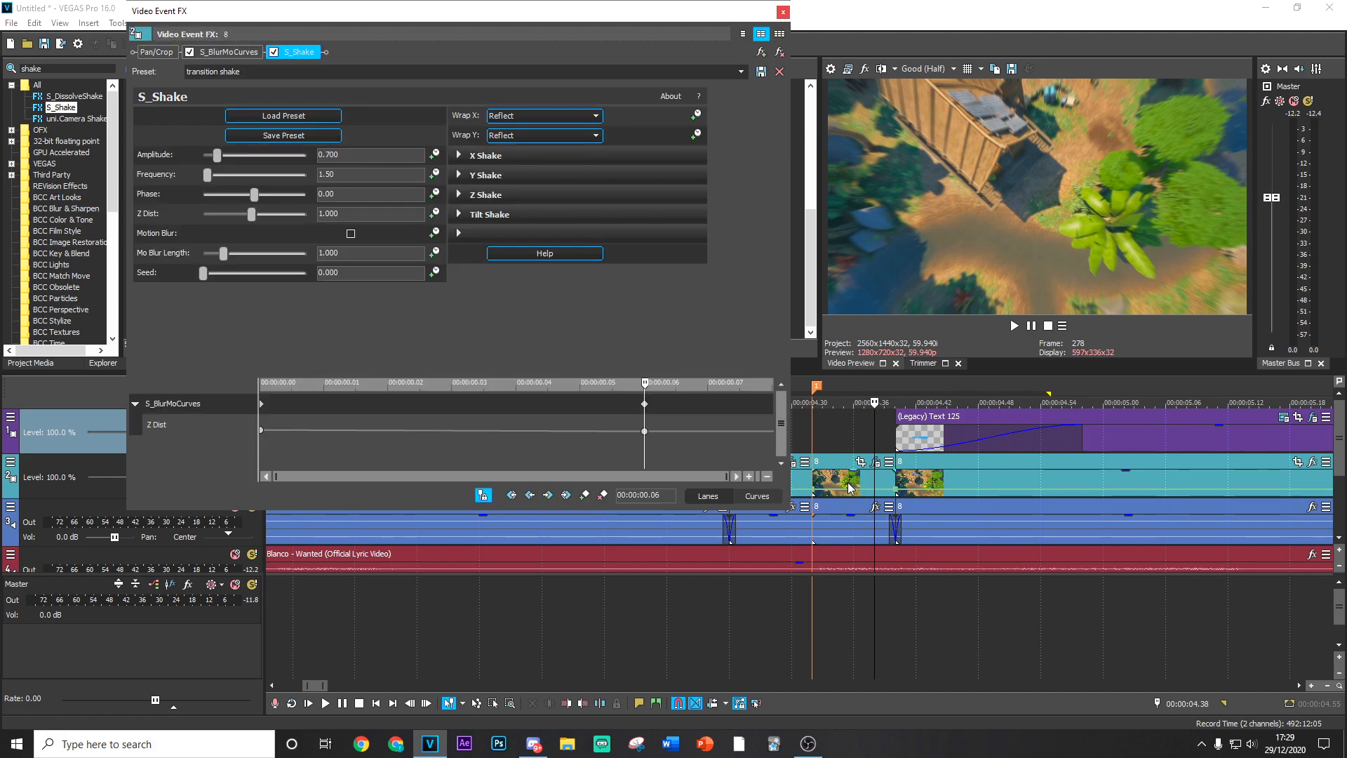
drag(645, 386, 2, 272)
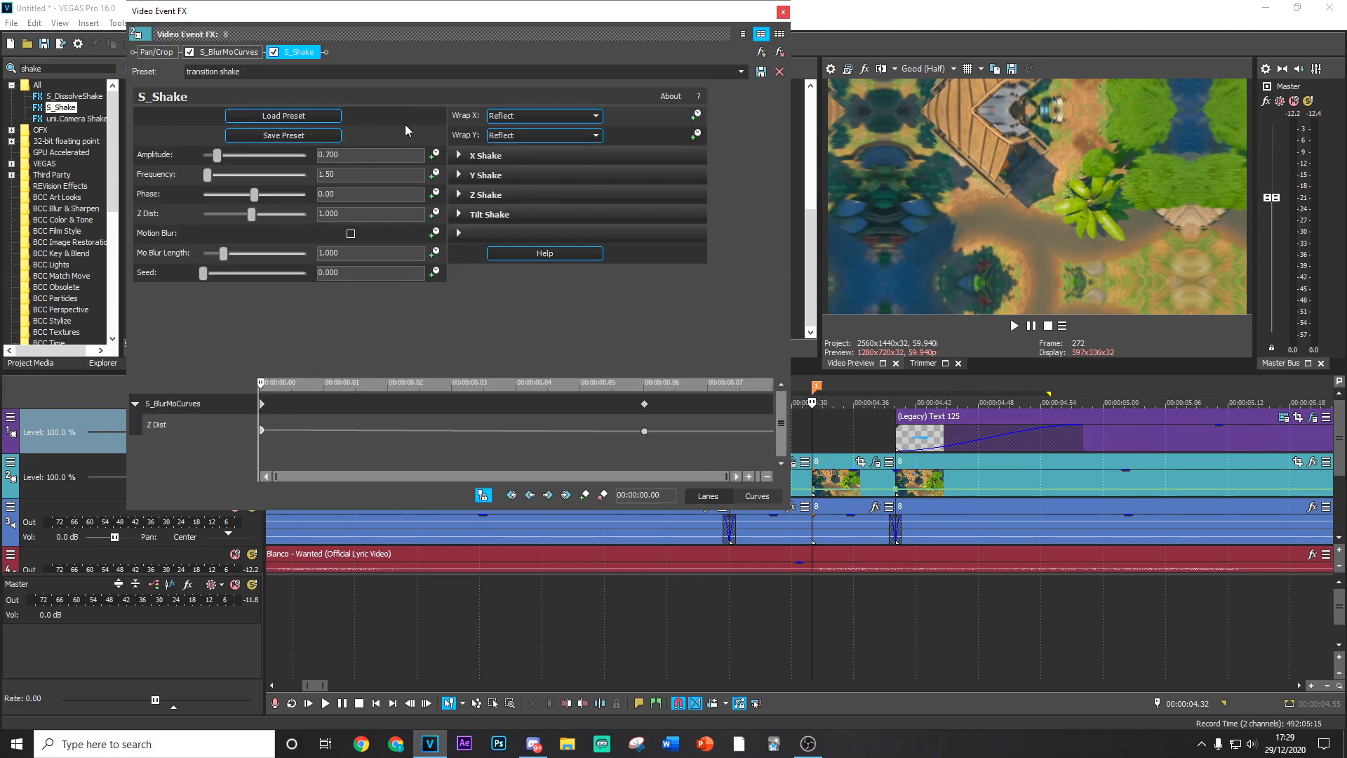
click(434, 155)
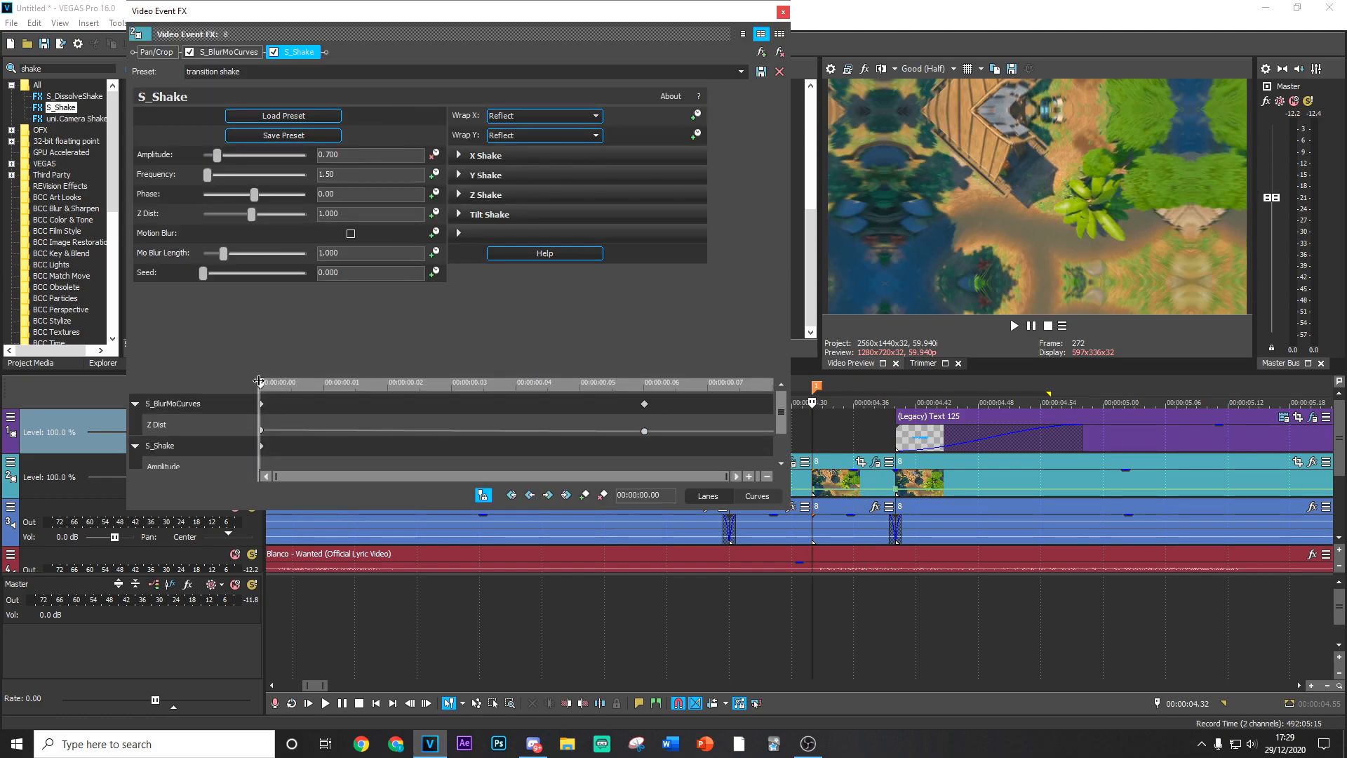
Step: Set the second-clip piece's shake amplitude to 0 at 00:00:00.06
drag(262, 388, 645, 385)
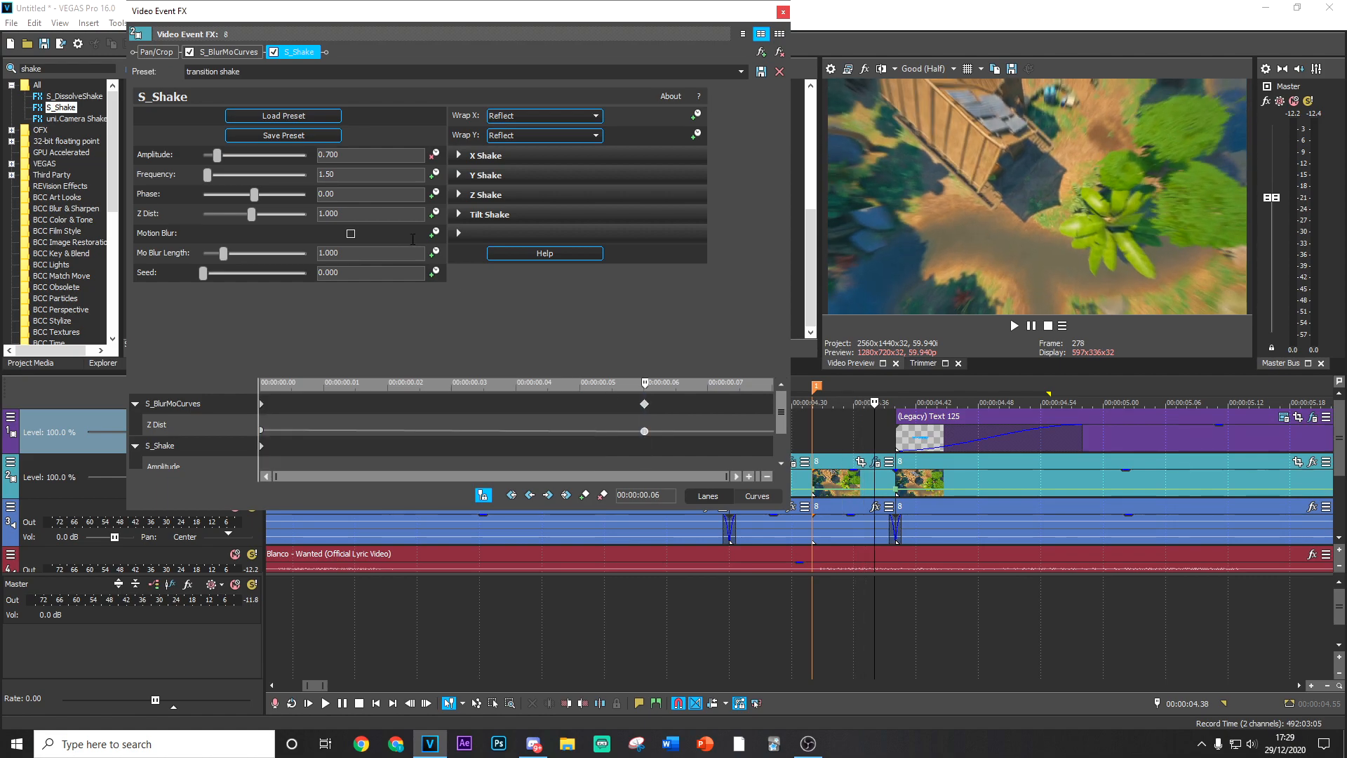
double_click(337, 153)
text(0)
key(Return)
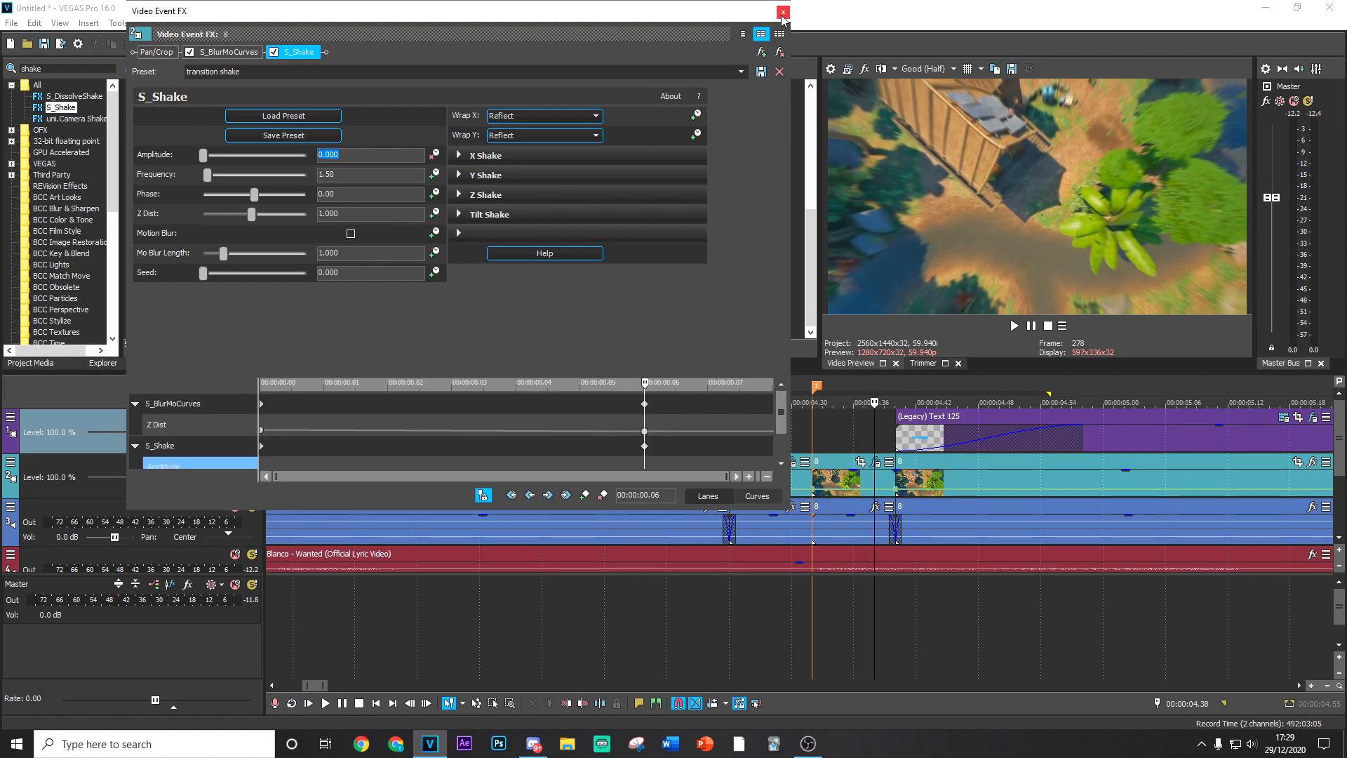
click(782, 12)
Step: Check how the "Highlights #1" and 'WANTED' titles look over their clips
scroll(709, 531, down, 3)
click(565, 447)
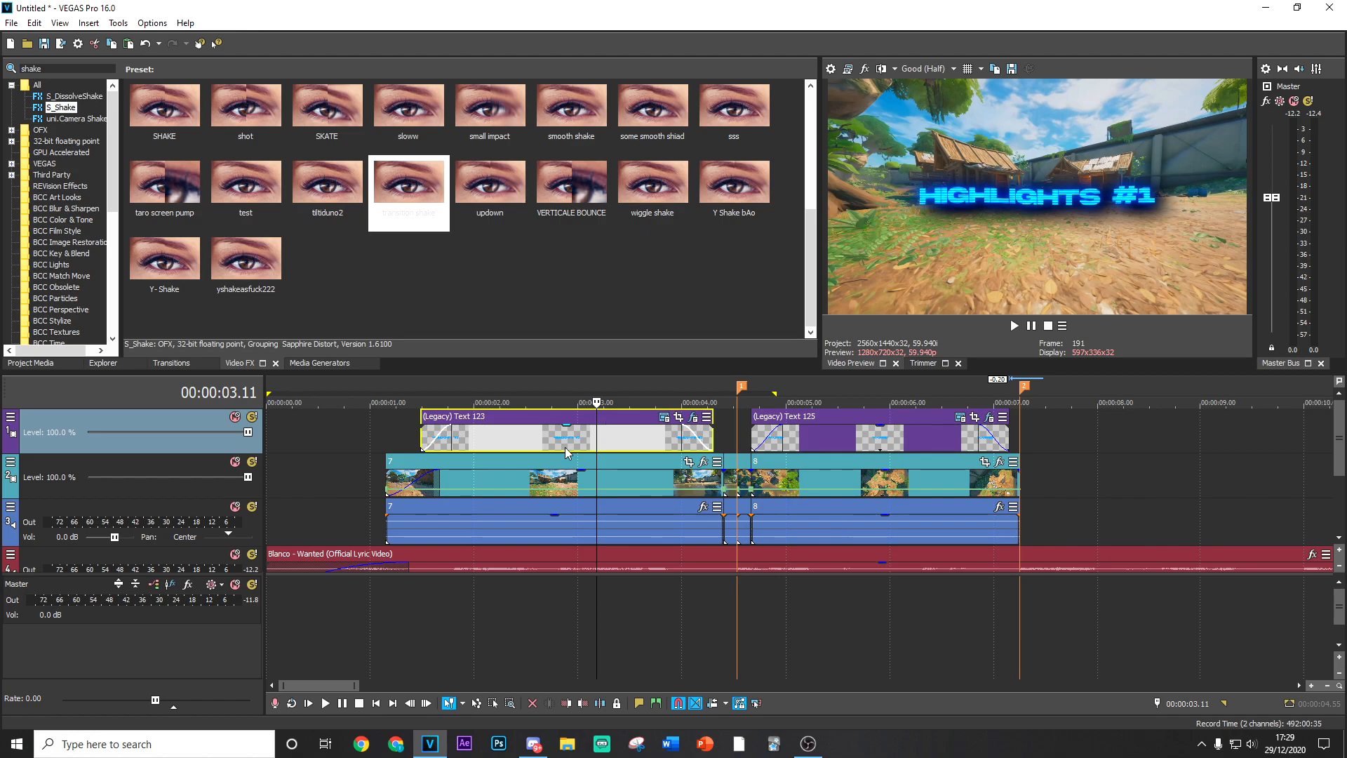
scroll(566, 448, down, 2)
click(716, 437)
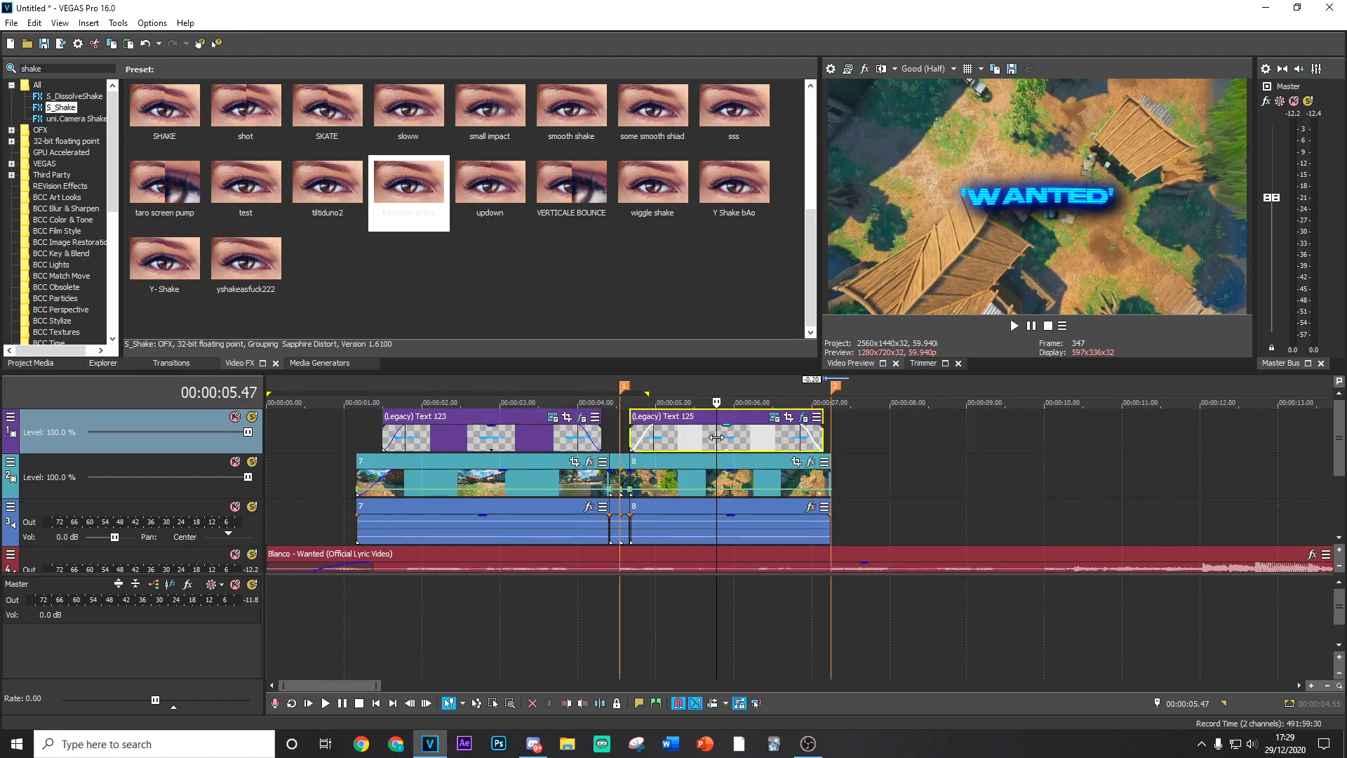